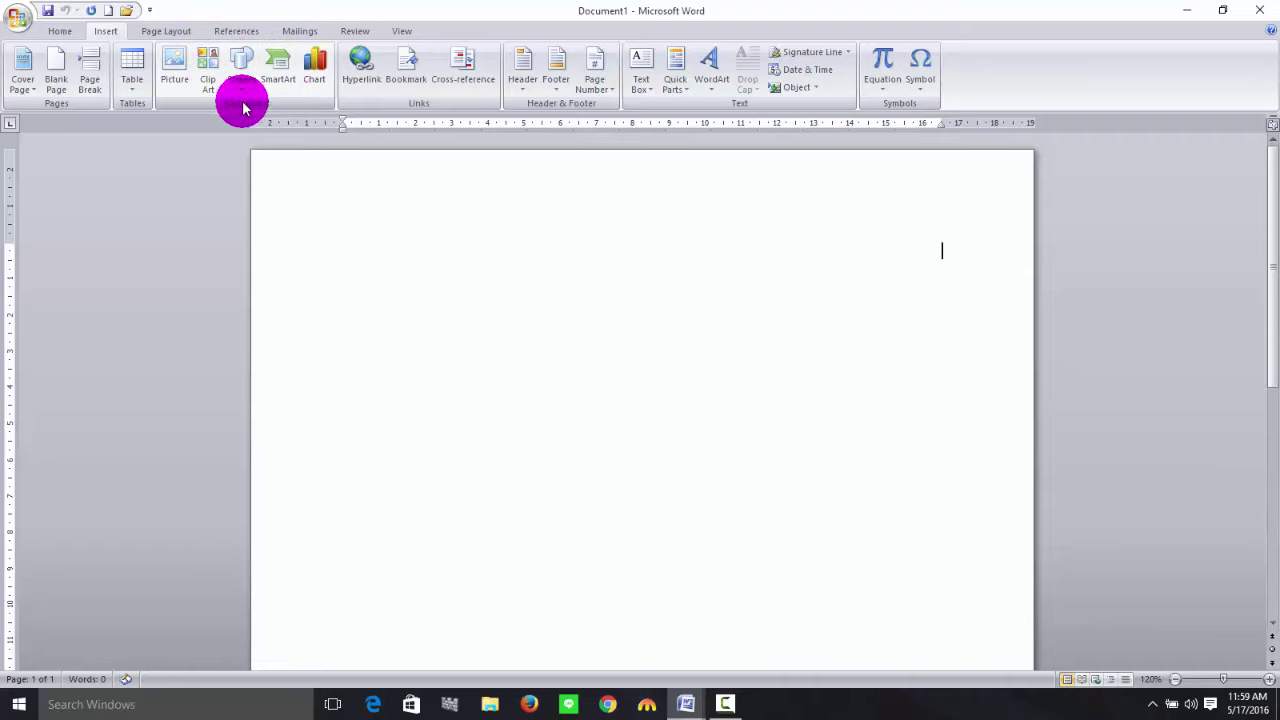
left_click(173, 80)
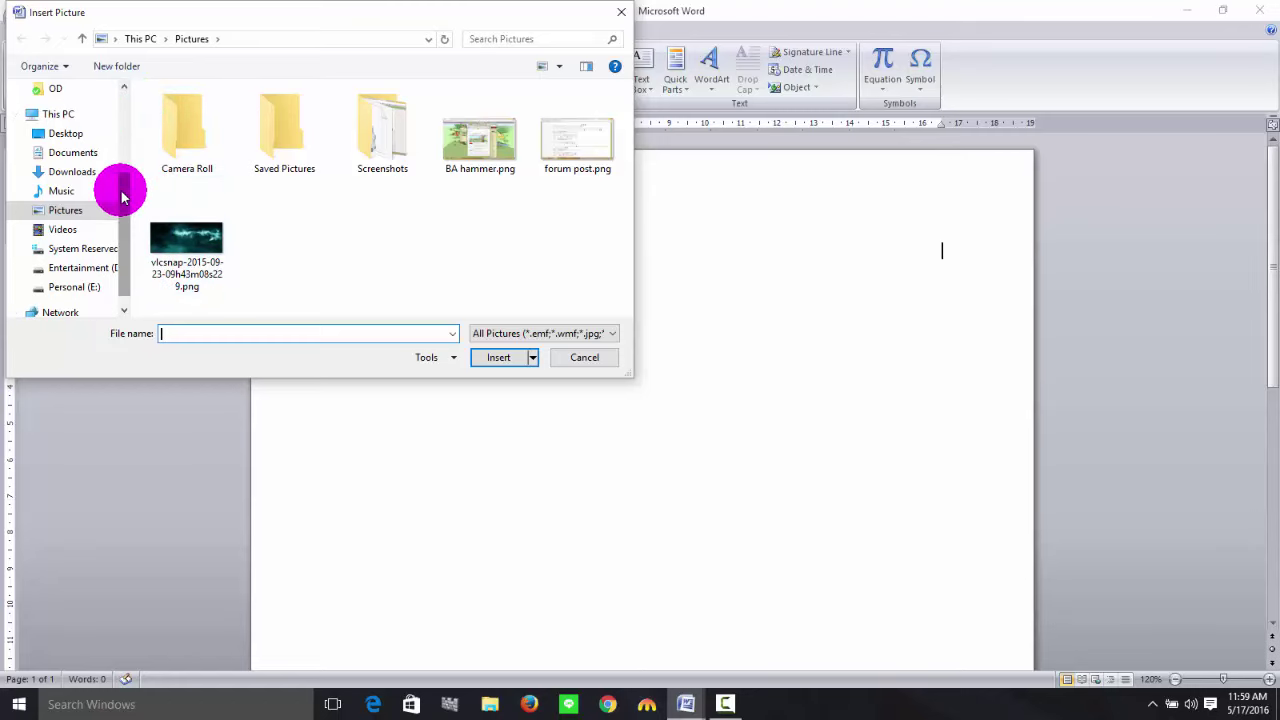
scroll(123, 191, "up", 2)
scroll(135, 172, "down", 1)
scroll(135, 172, "down", 1)
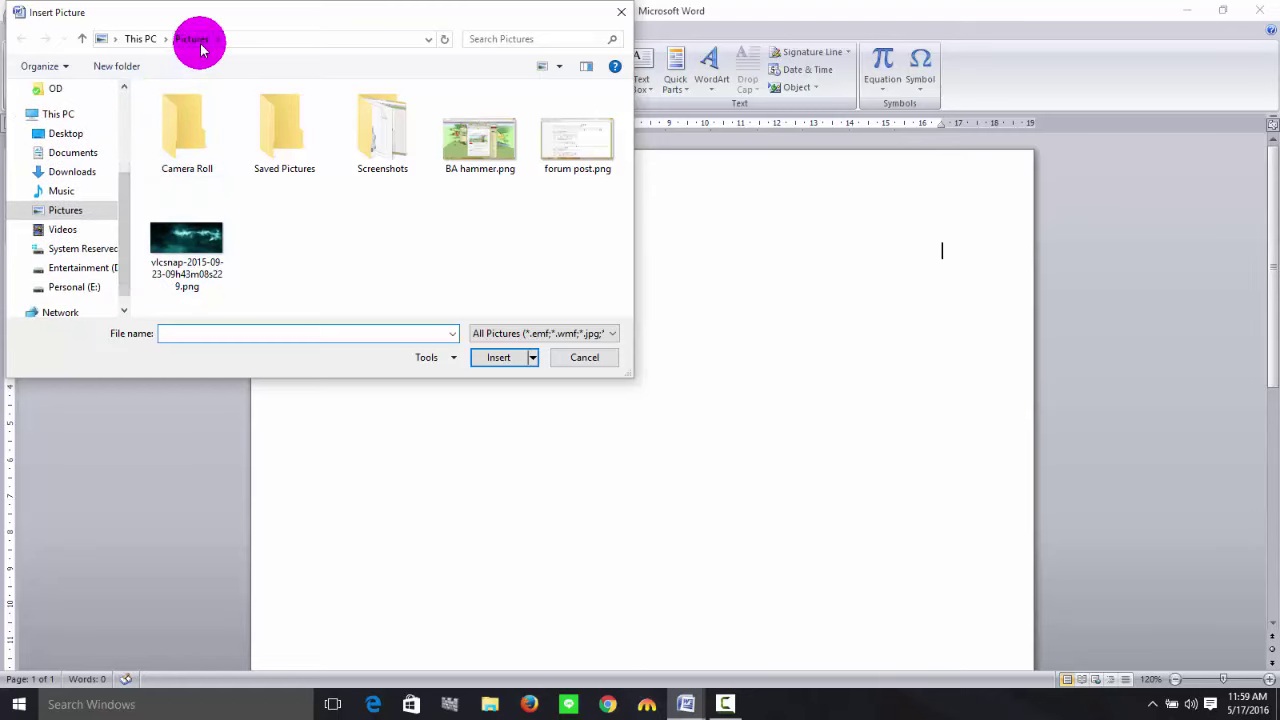
left_click(200, 238)
left_click(498, 357)
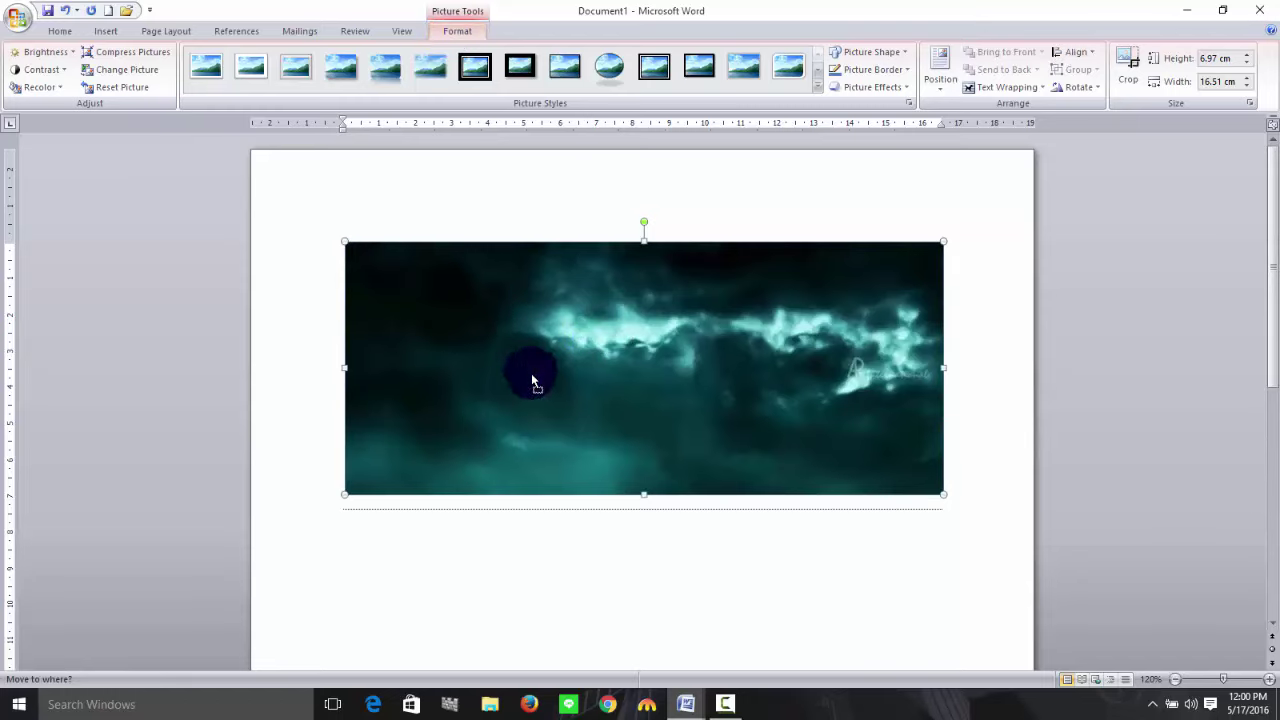
Try to move the inserted picture freely around the page, and look at its text wrapping options without choosing one.
left_click_drag(531, 378, 674, 416)
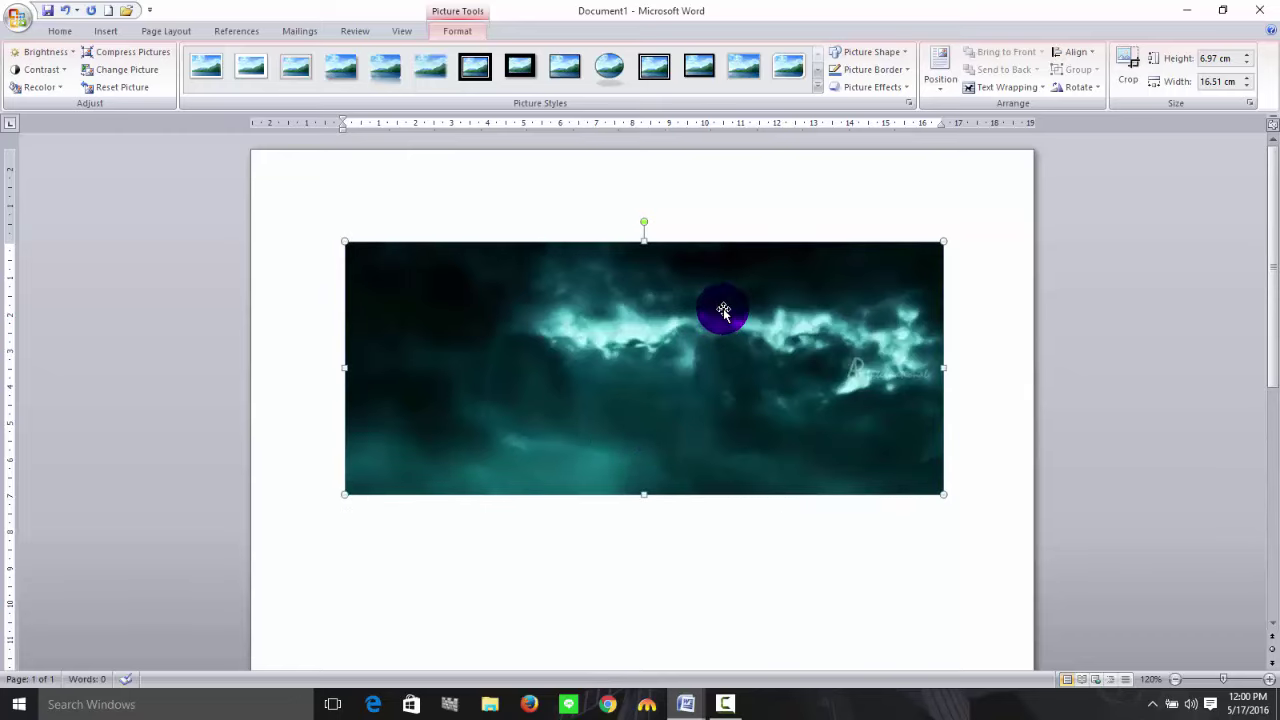
left_click_drag(719, 392, 467, 364)
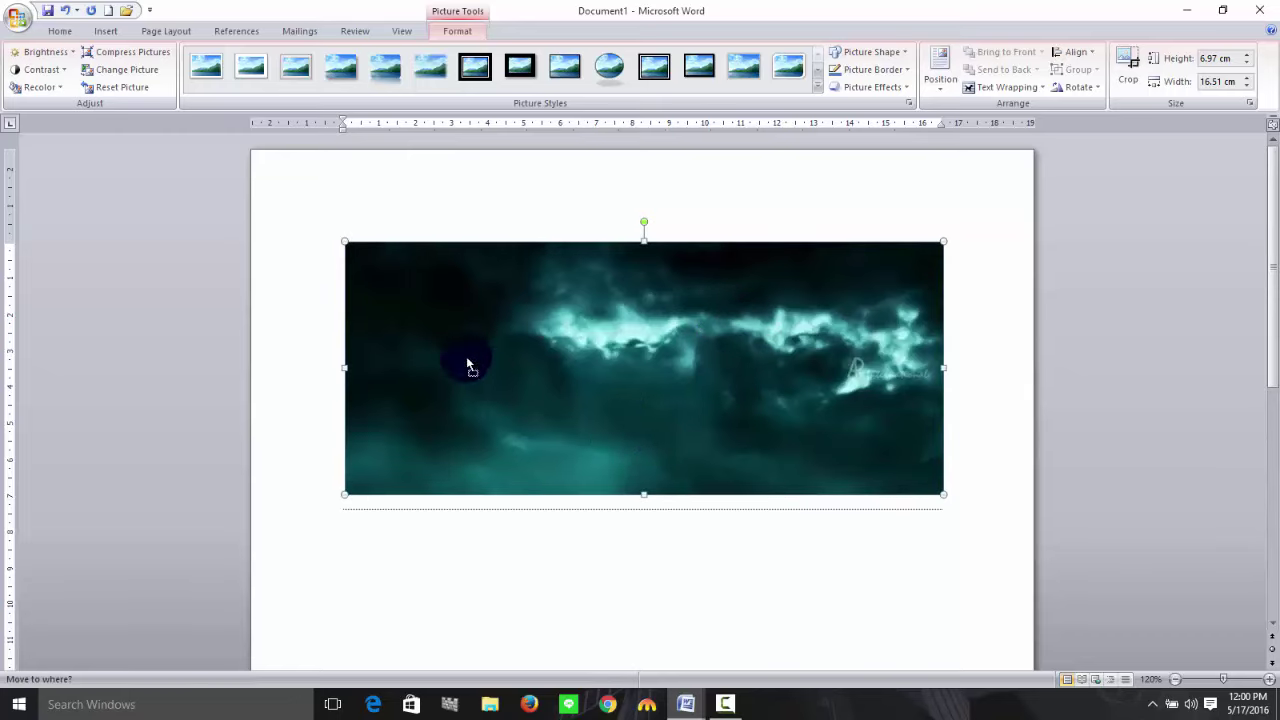
left_click_drag(590, 229, 546, 431)
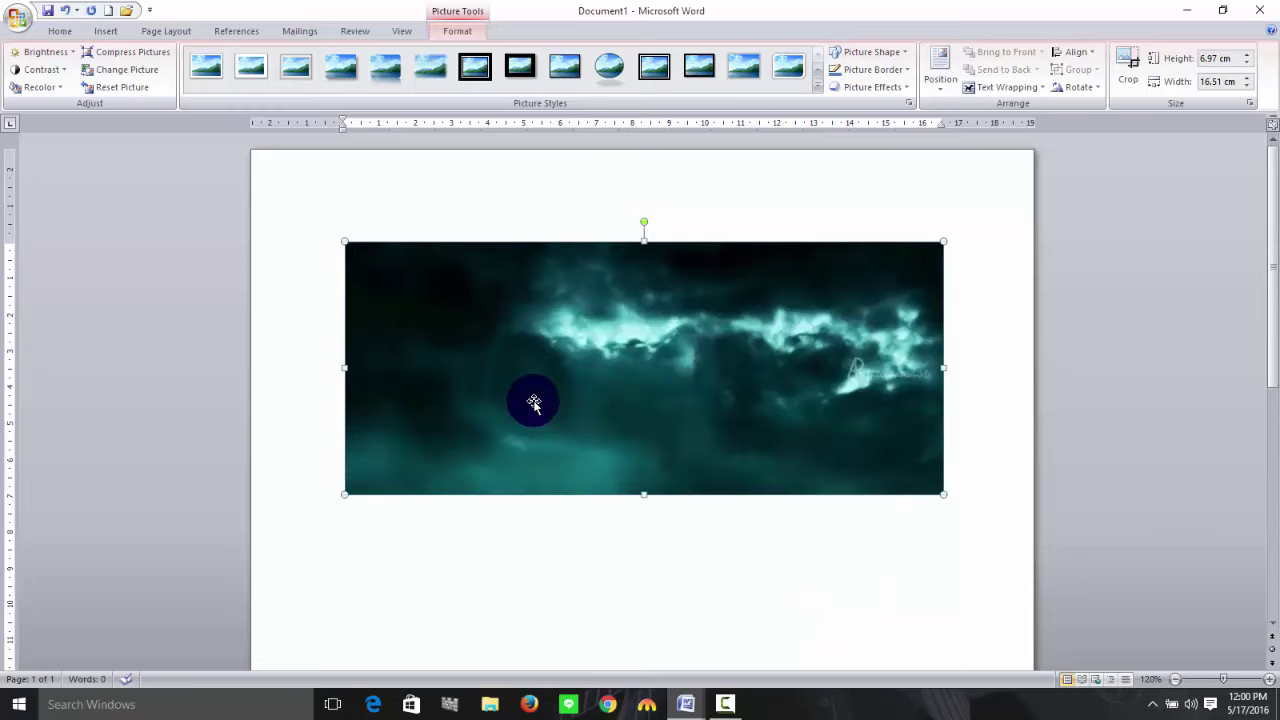
left_click(1043, 89)
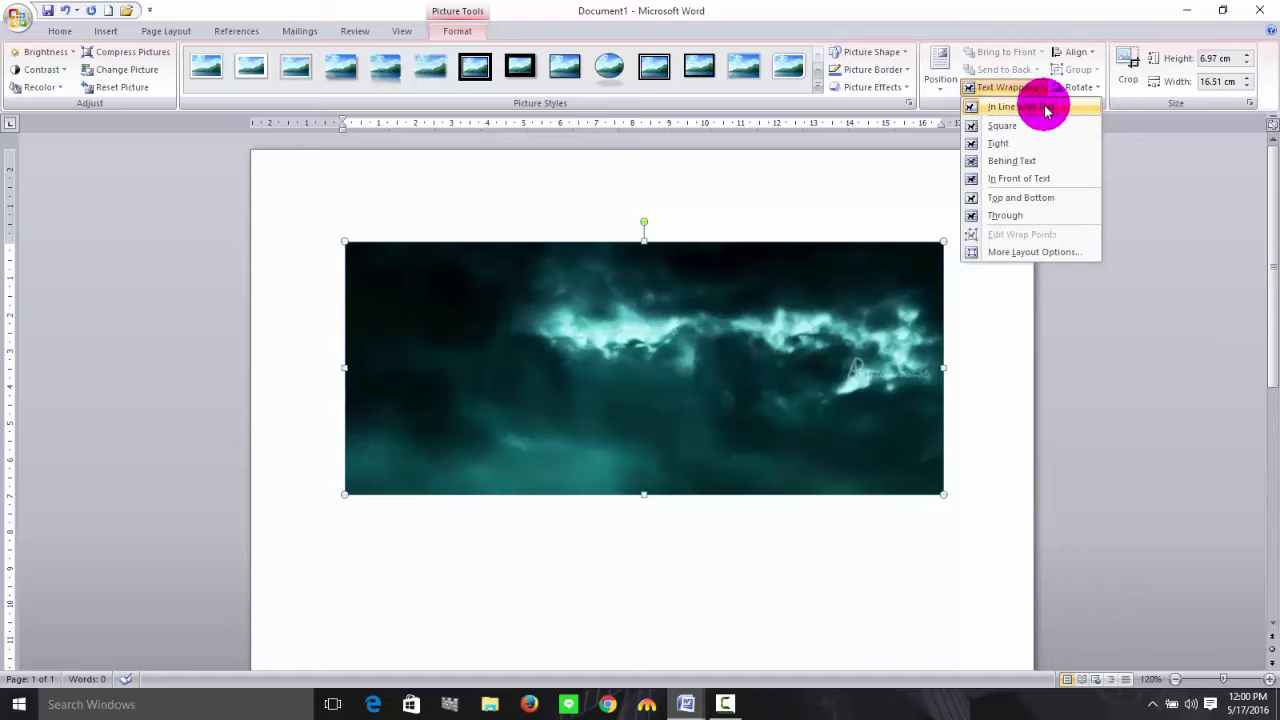
left_click(322, 312)
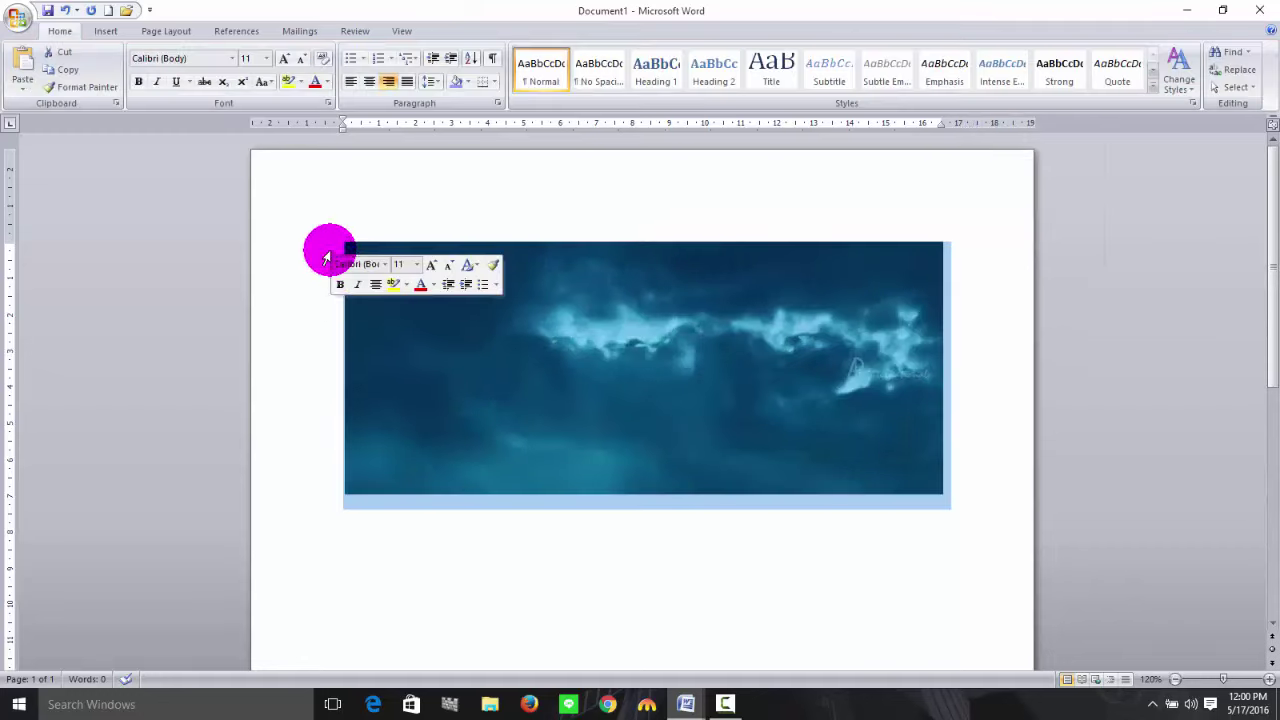
Try to enter filler text such as "sdsdfsdf" around the inline picture, and undo those edits.
left_click(338, 223)
left_click(349, 227)
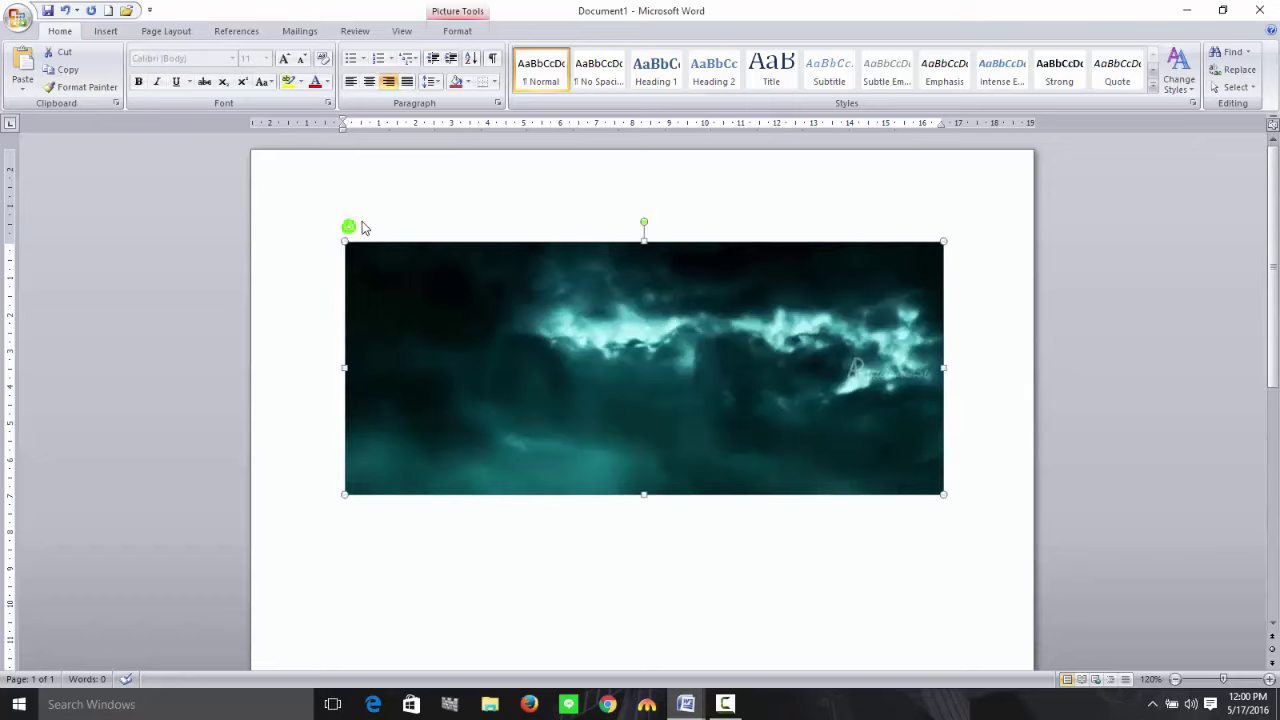
left_click(360, 222)
type("sd")
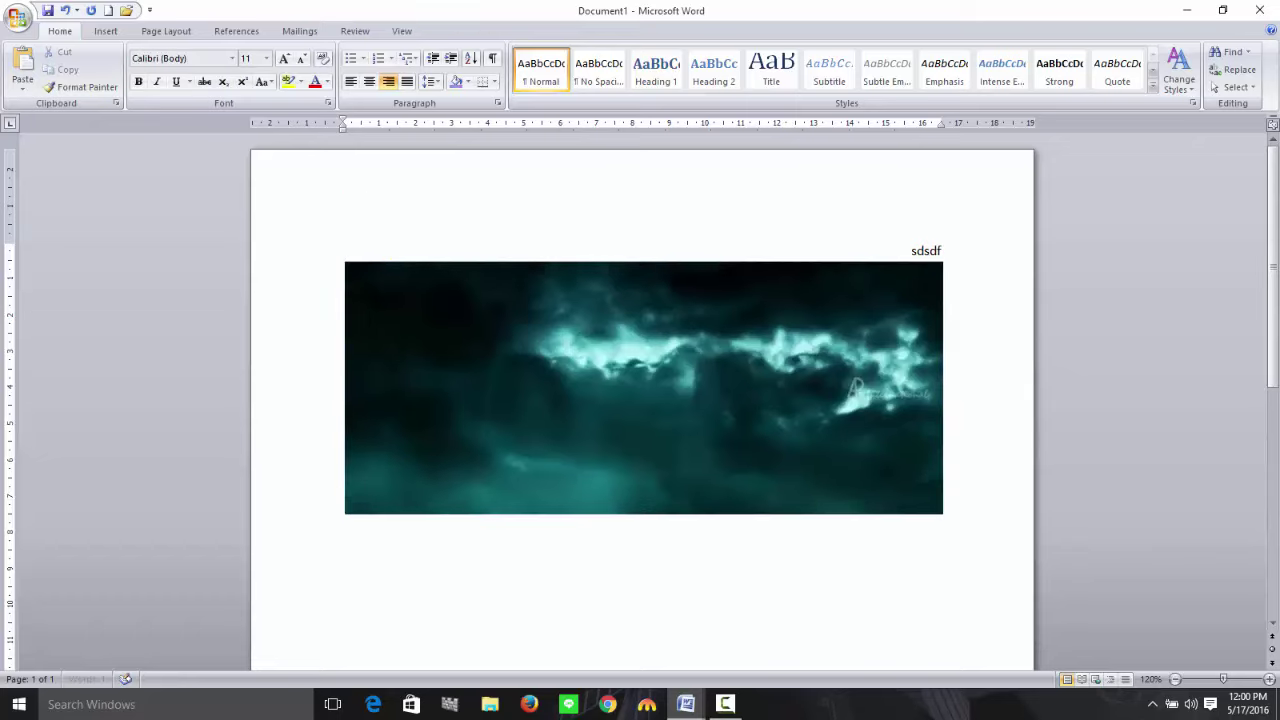
type("sdf")
left_click(325, 374)
key("BackSpace")
type("sdf")
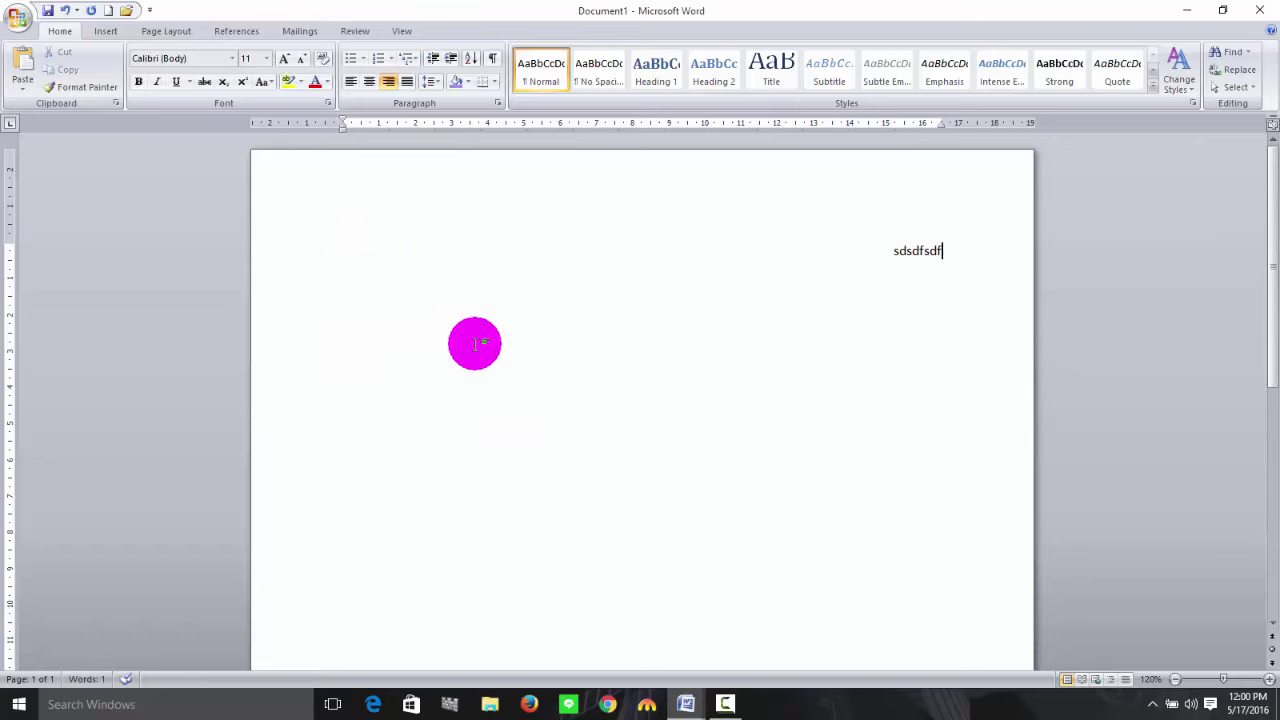
key("ctrl+z")
key("ctrl+z")
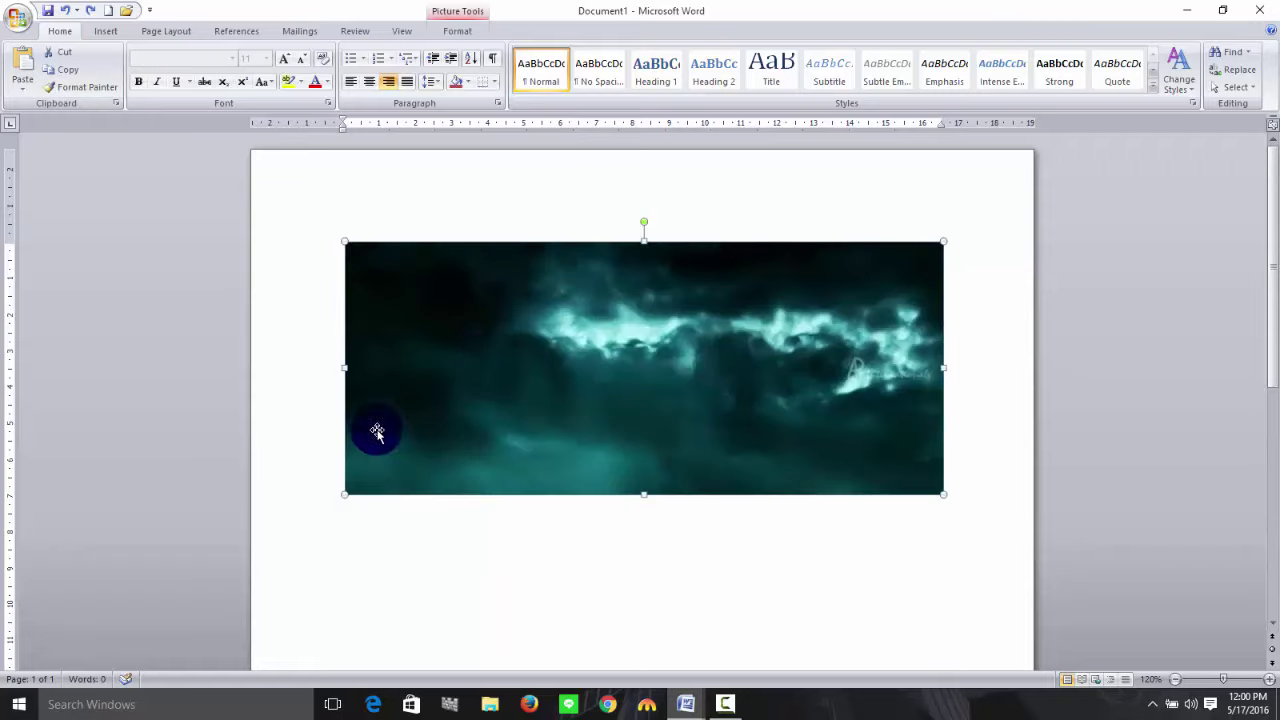
Narrow the picture from its left edge to a width of about 15.5 cm.
left_click(329, 437)
left_click(374, 452)
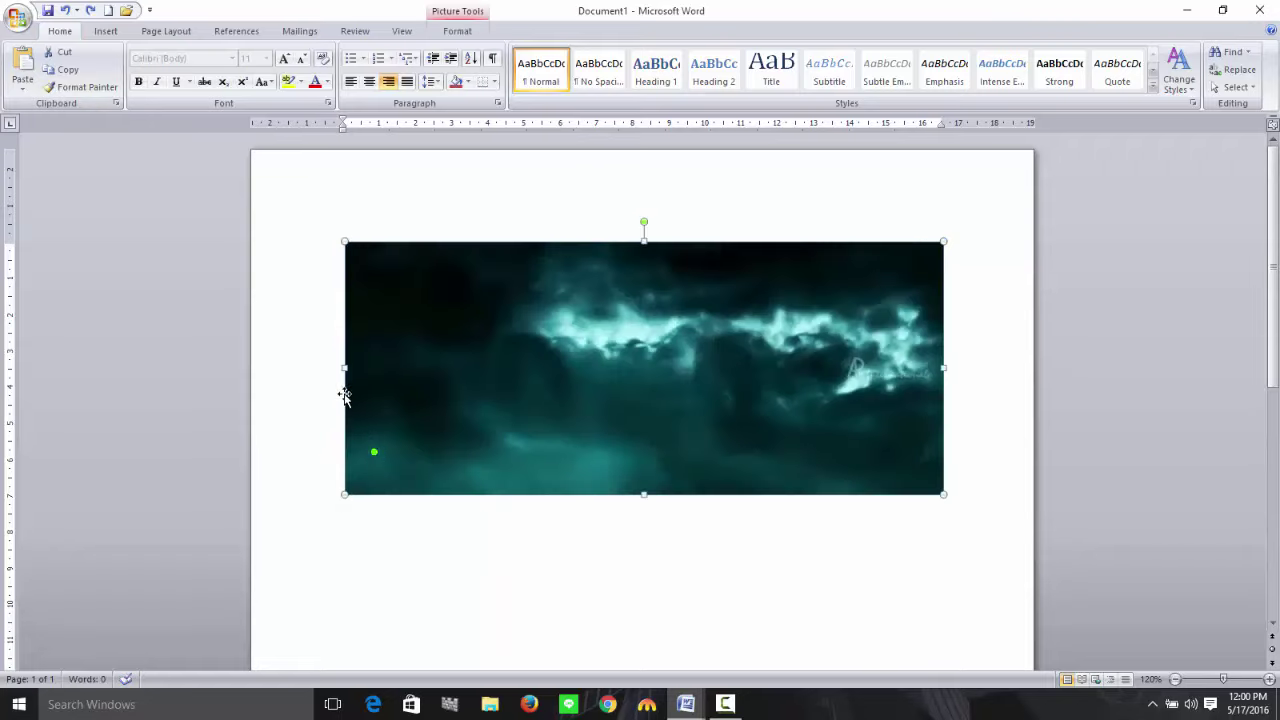
left_click_drag(345, 368, 380, 360)
Insert the filler text "asdasdasdasdafsad" in front of the picture.
left_click(323, 371)
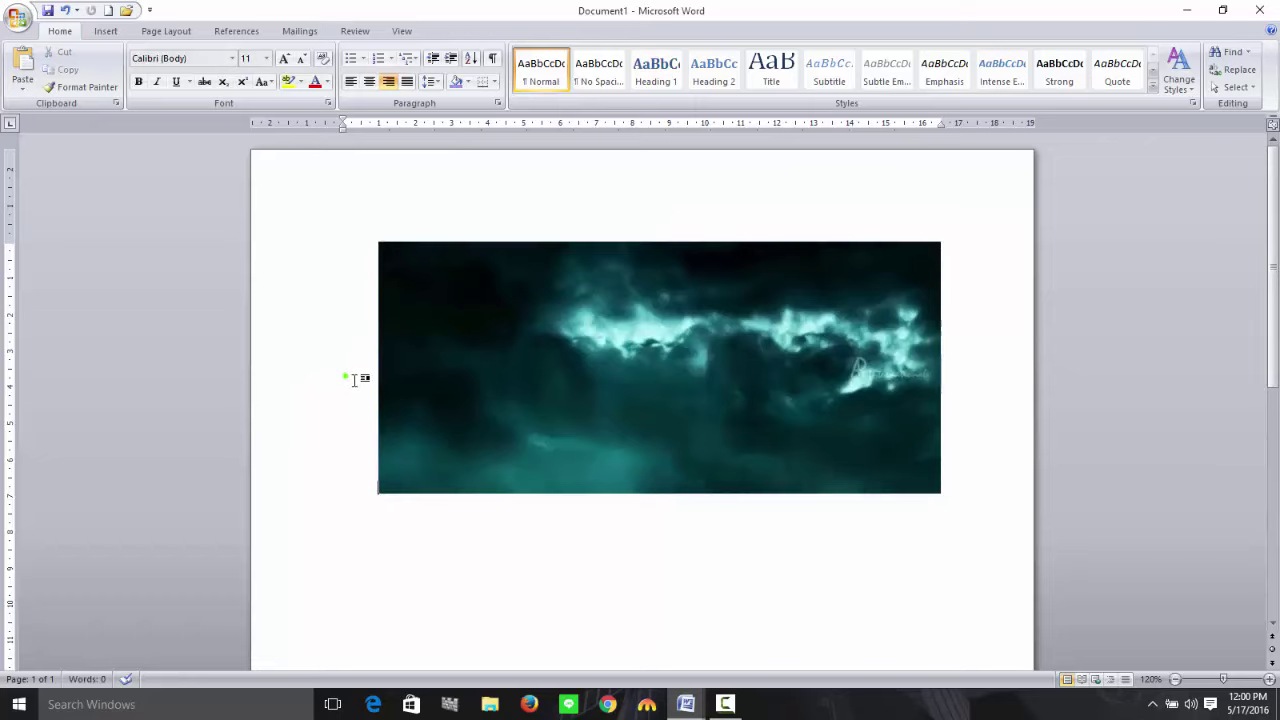
type("asdasda")
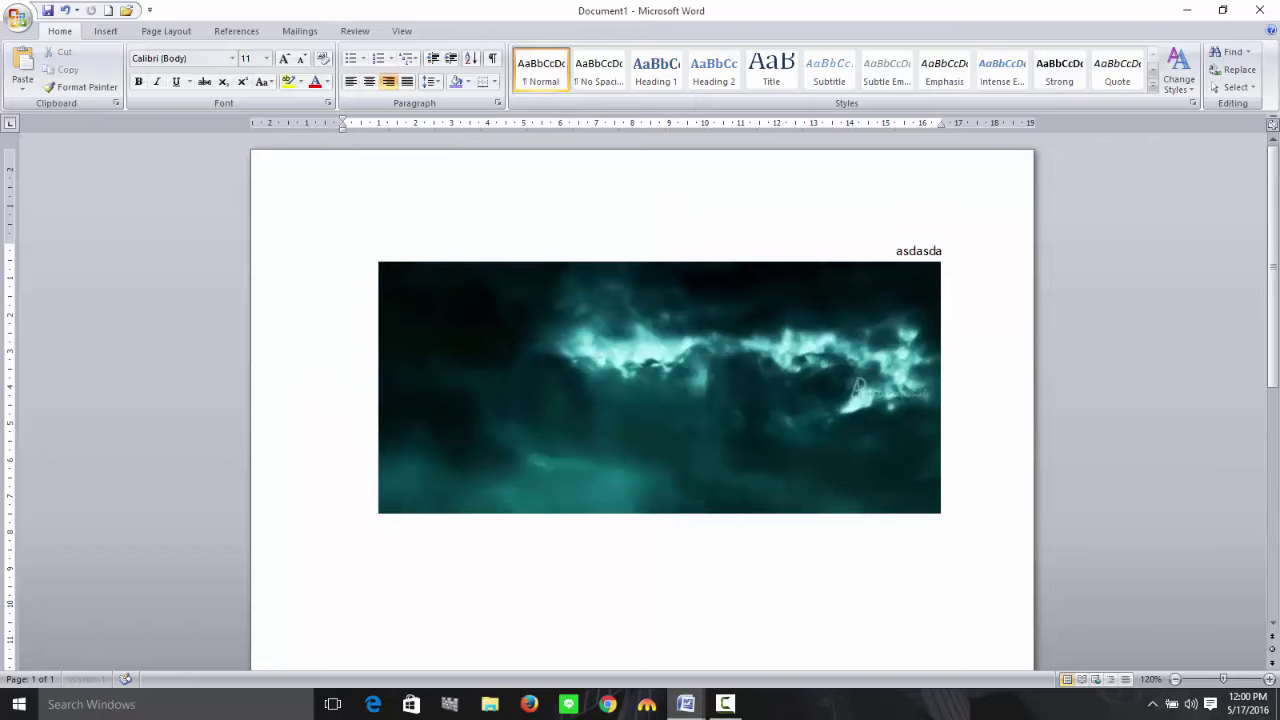
type("sdafsada")
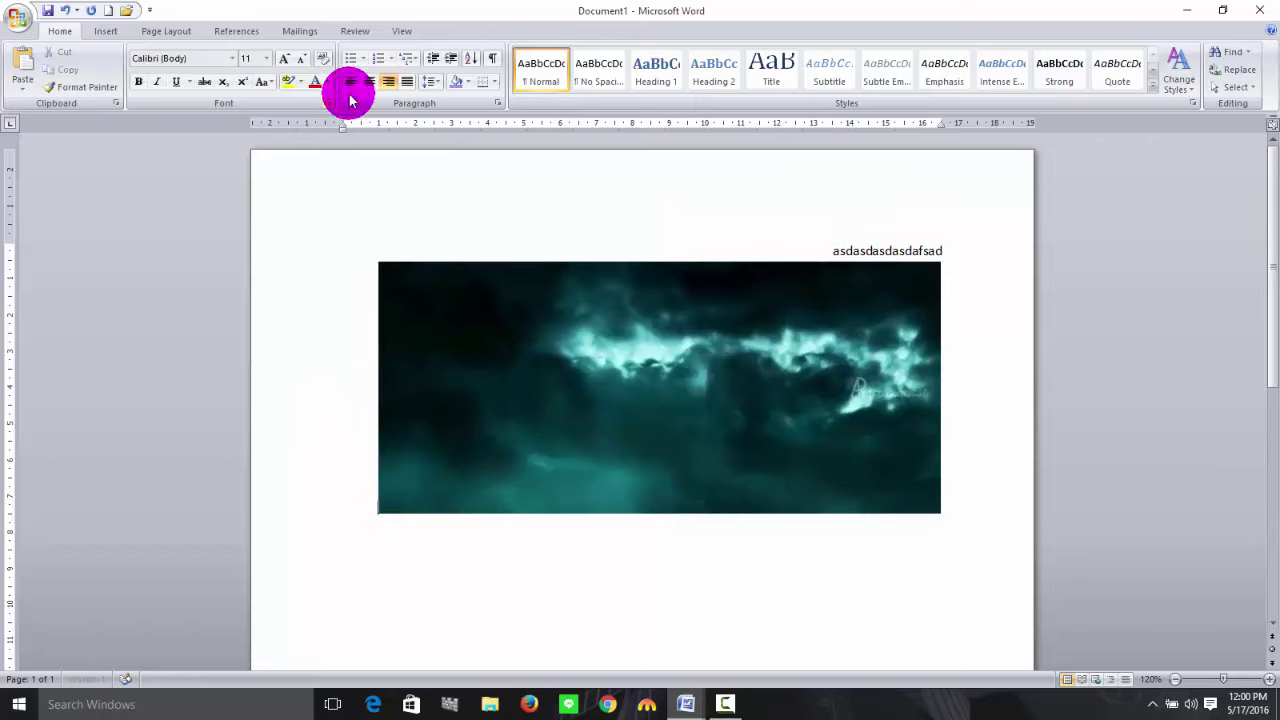
Left-align the paragraph and extend its filler text with repeated "asd" and "a" characters until it runs onto a third line.
left_click(350, 81)
type("sdasd")
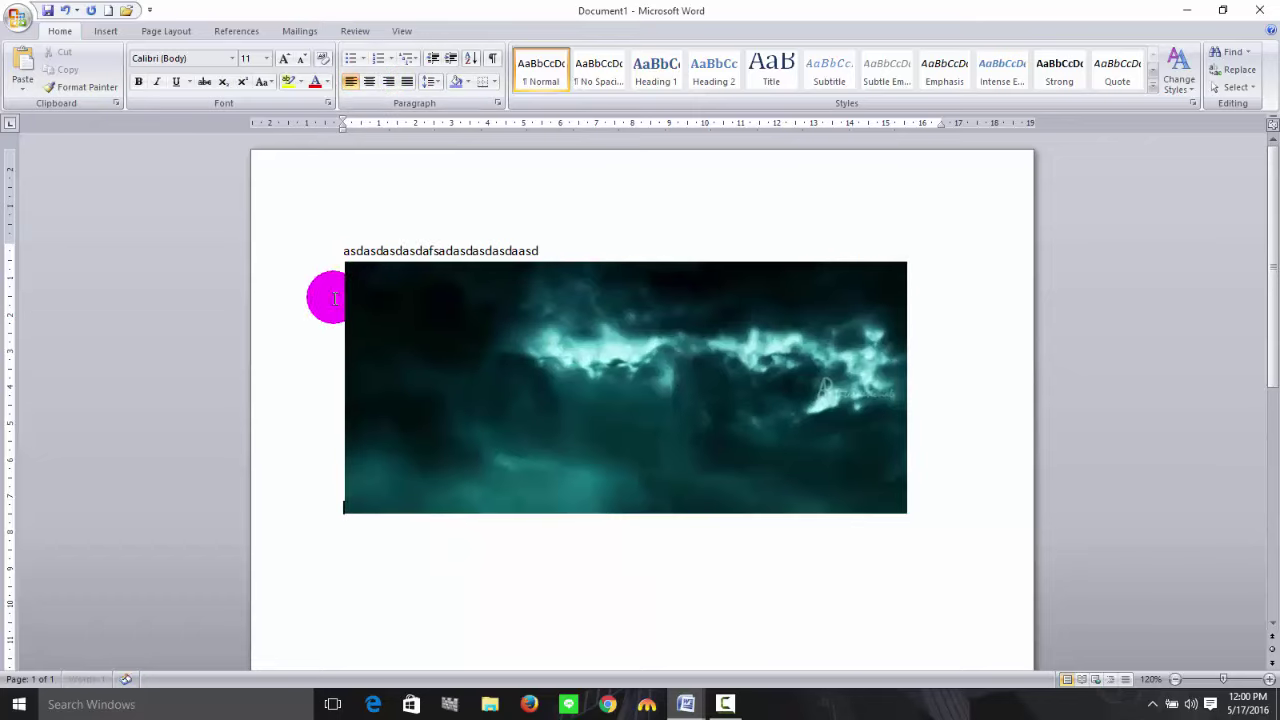
type("asd")
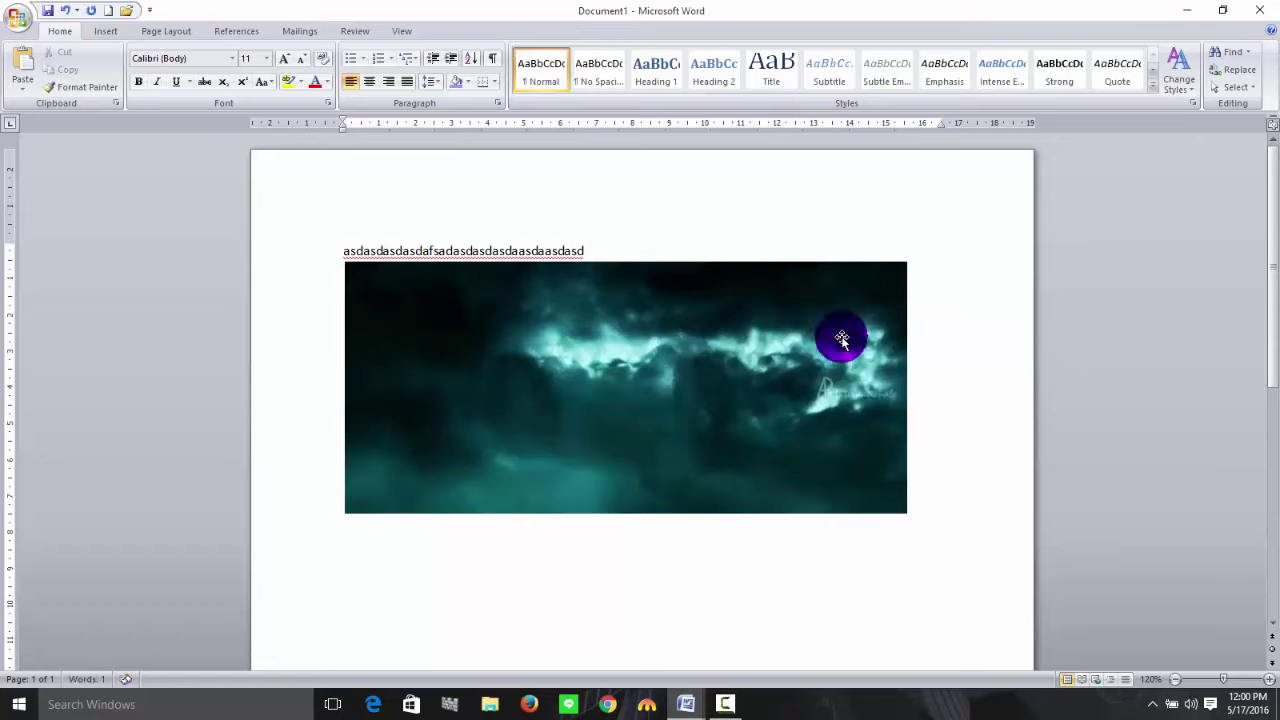
type("asd")
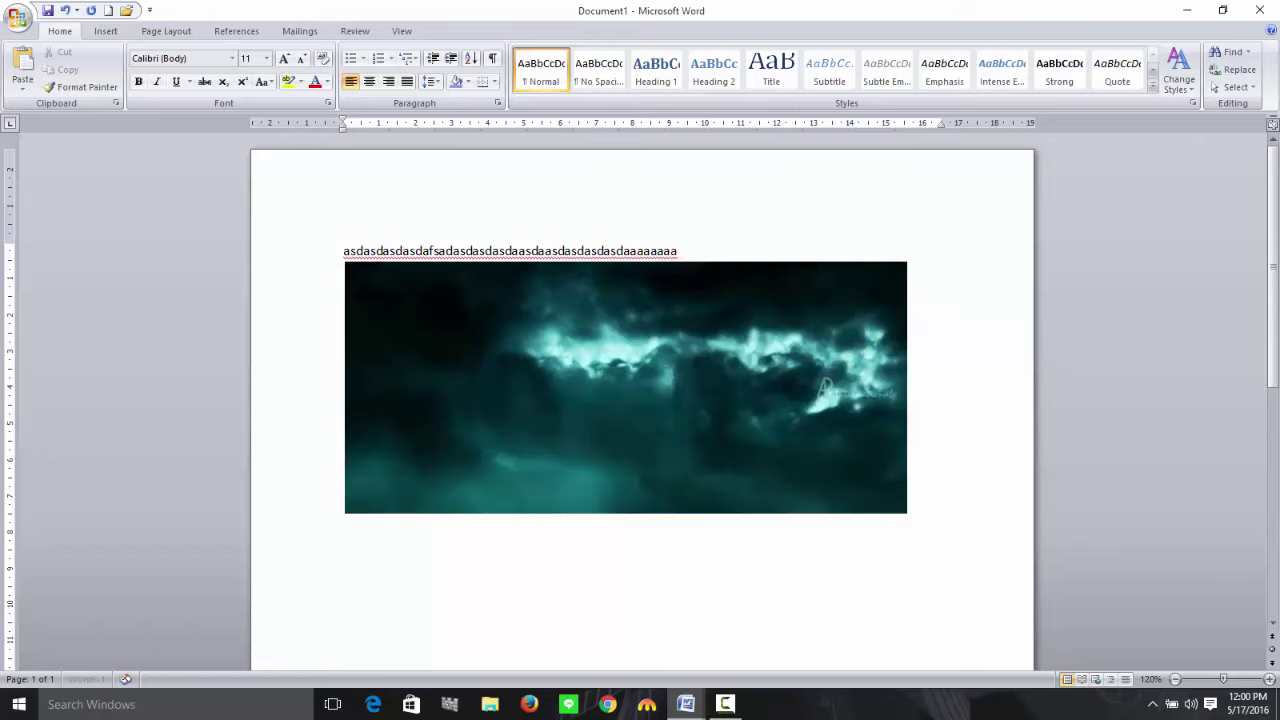
type("aaaaaaaaaa")
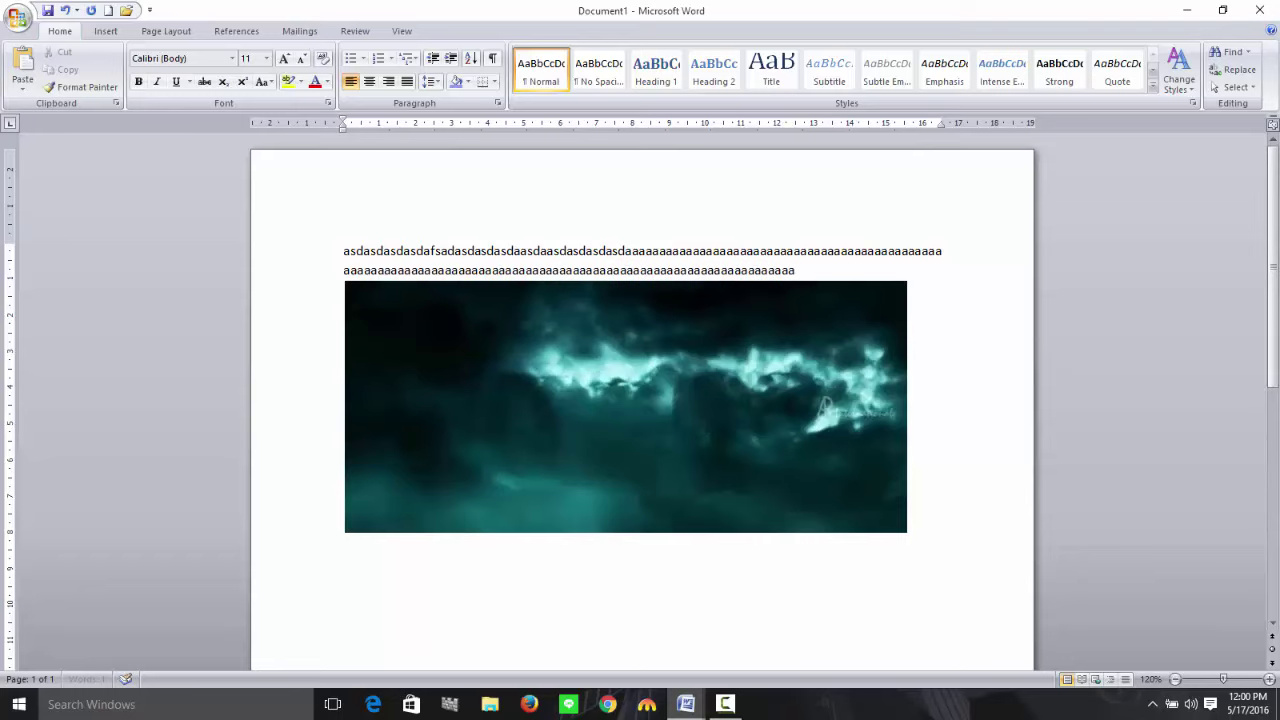
type("aaaaaaaaaaaaaaaaaaaa")
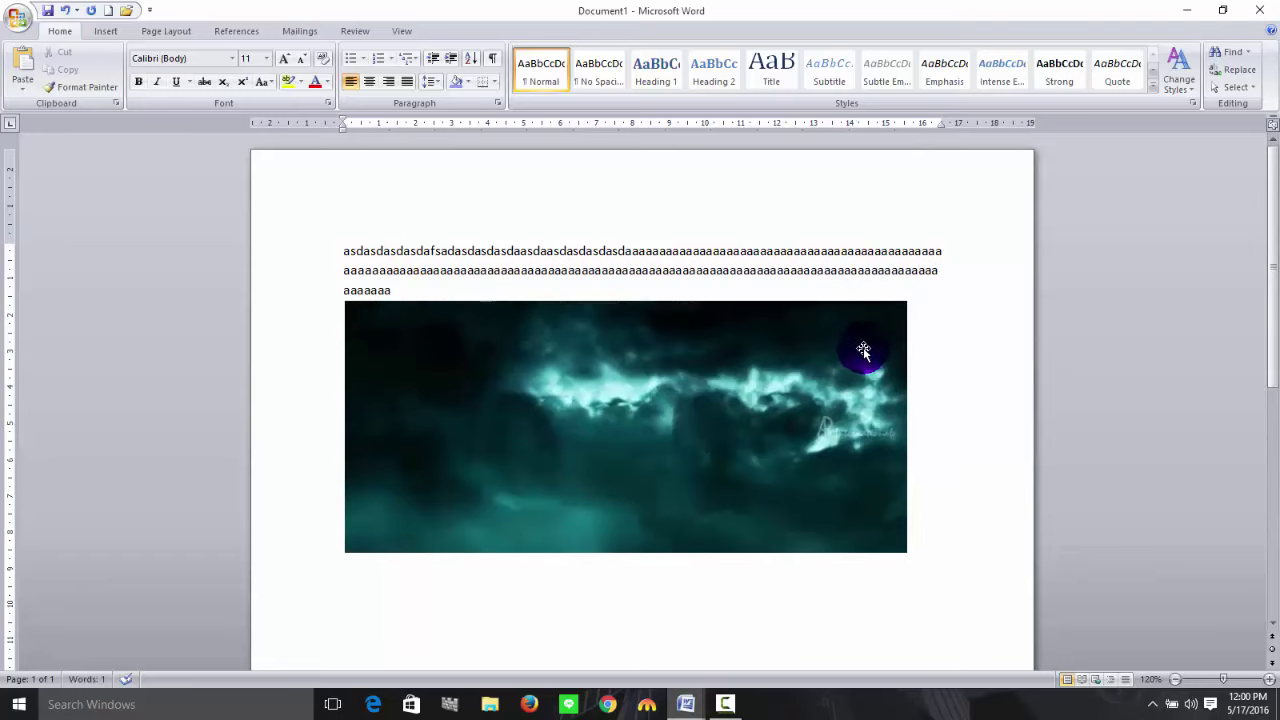
Set the picture's text wrapping to Square.
left_click(602, 337)
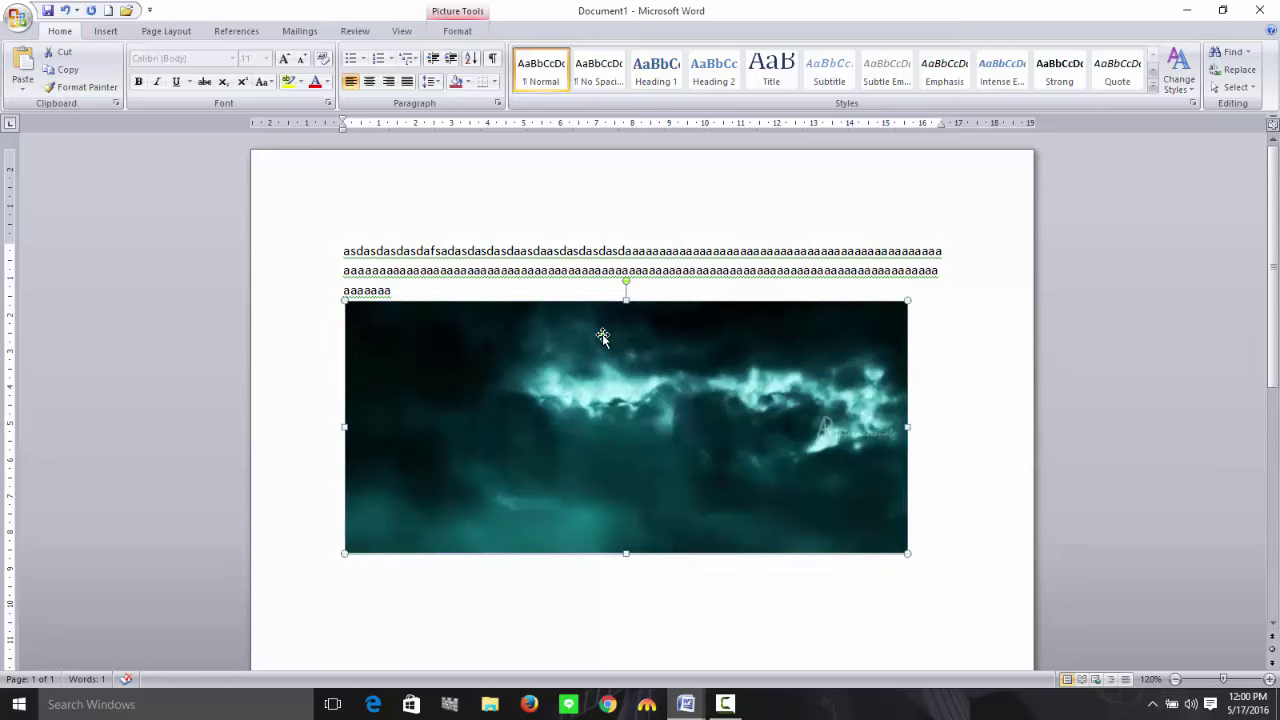
left_click(460, 33)
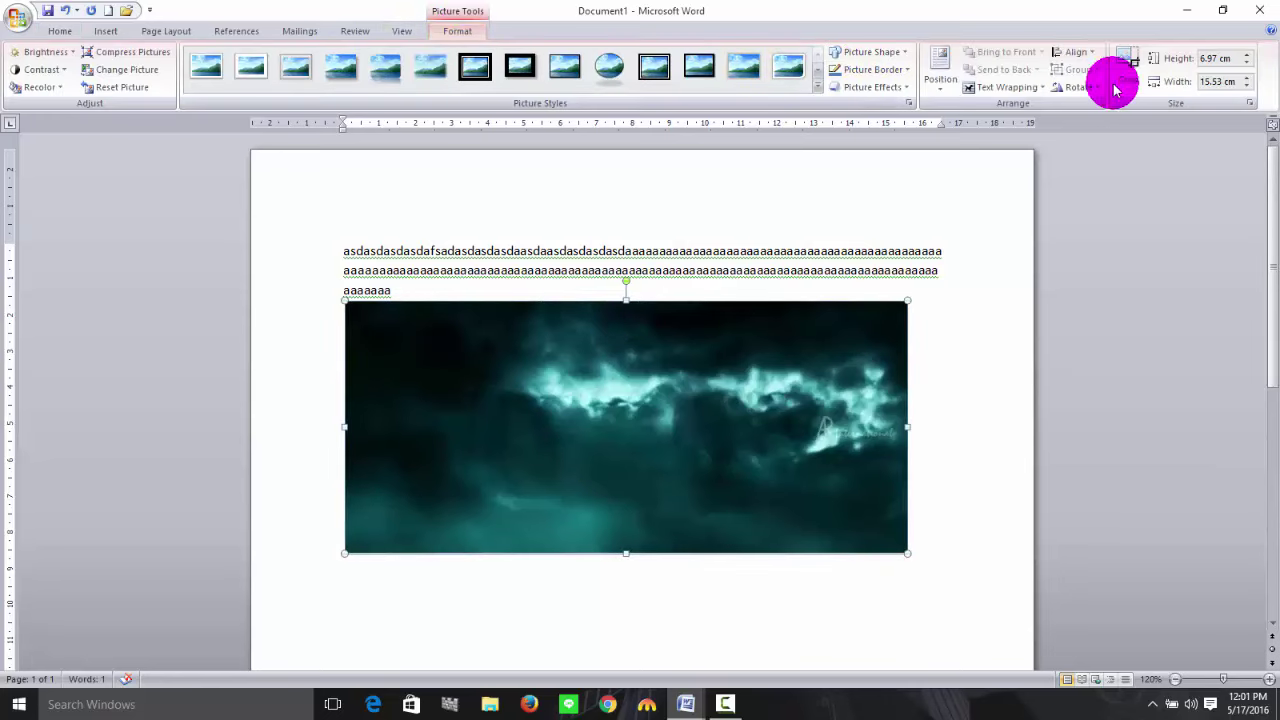
left_click(1040, 88)
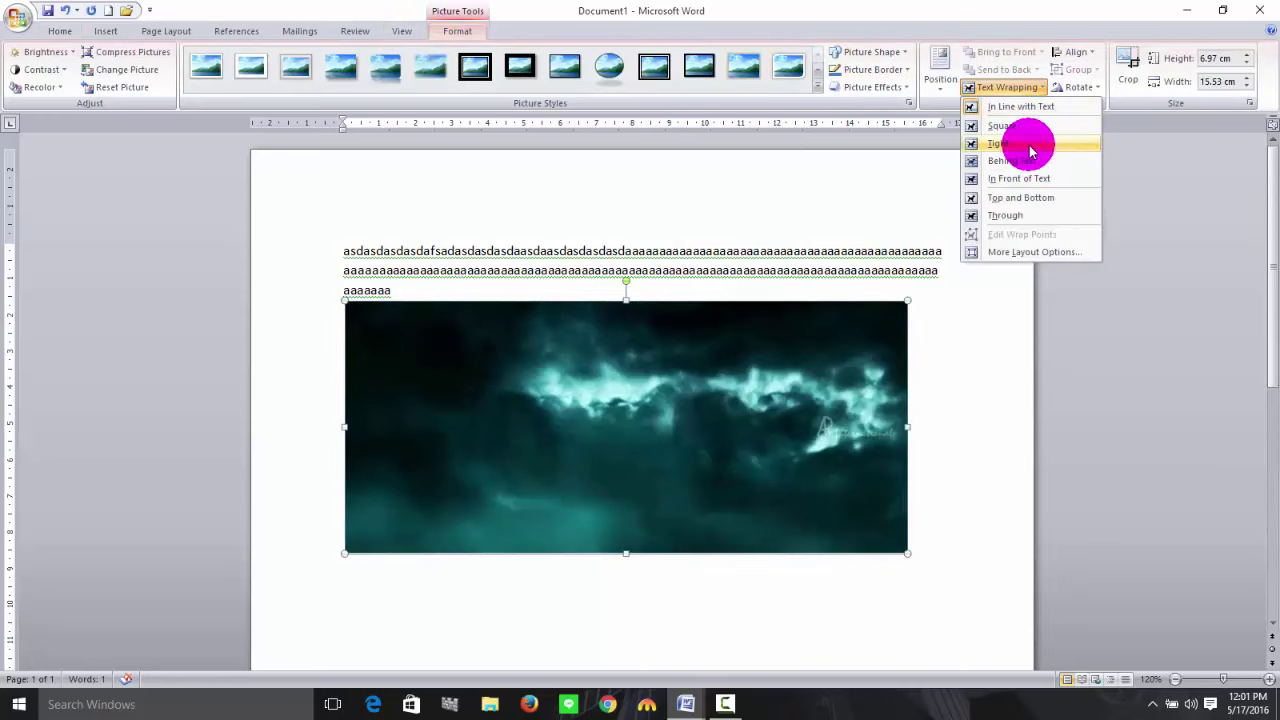
left_click(1002, 126)
Move the picture to different places around the text, ending near the top of the page above the filler text.
left_click_drag(677, 411, 580, 289)
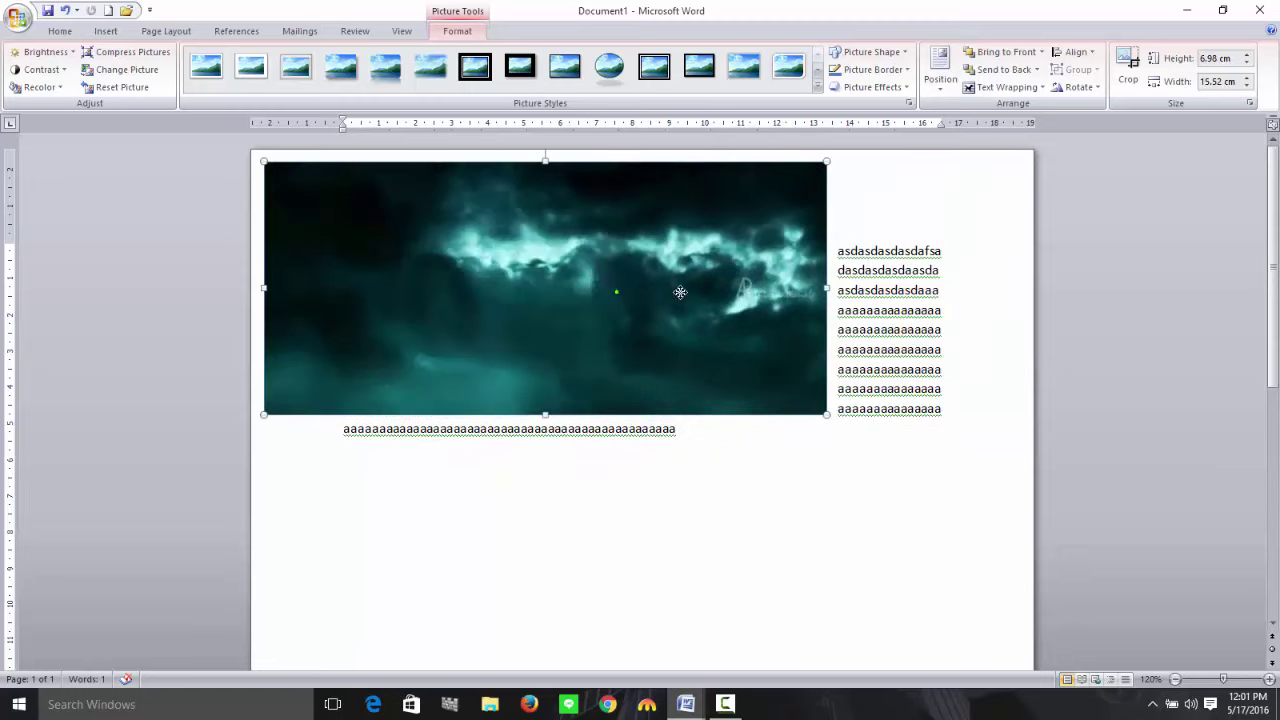
left_click_drag(680, 292, 771, 309)
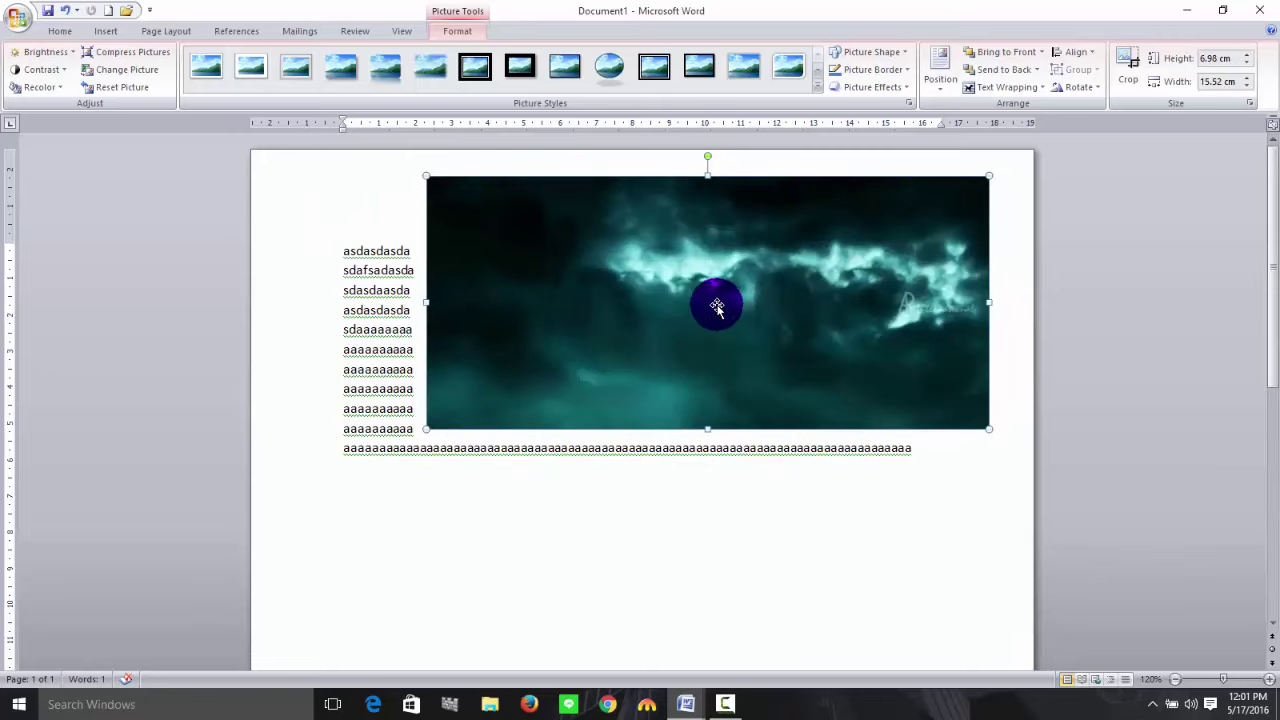
left_click_drag(655, 264, 589, 266)
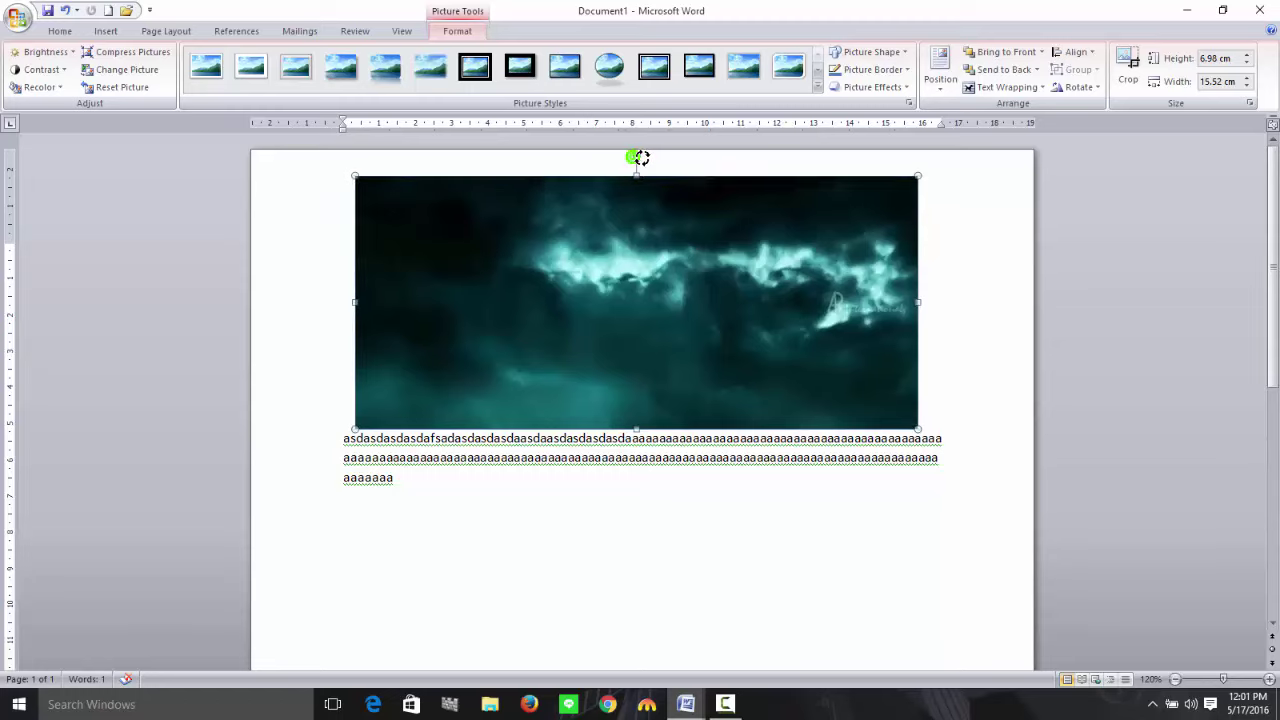
Tilt the picture slightly counter-clockwise and flatten it to a height of about 2.5 cm.
left_click_drag(640, 157, 632, 270)
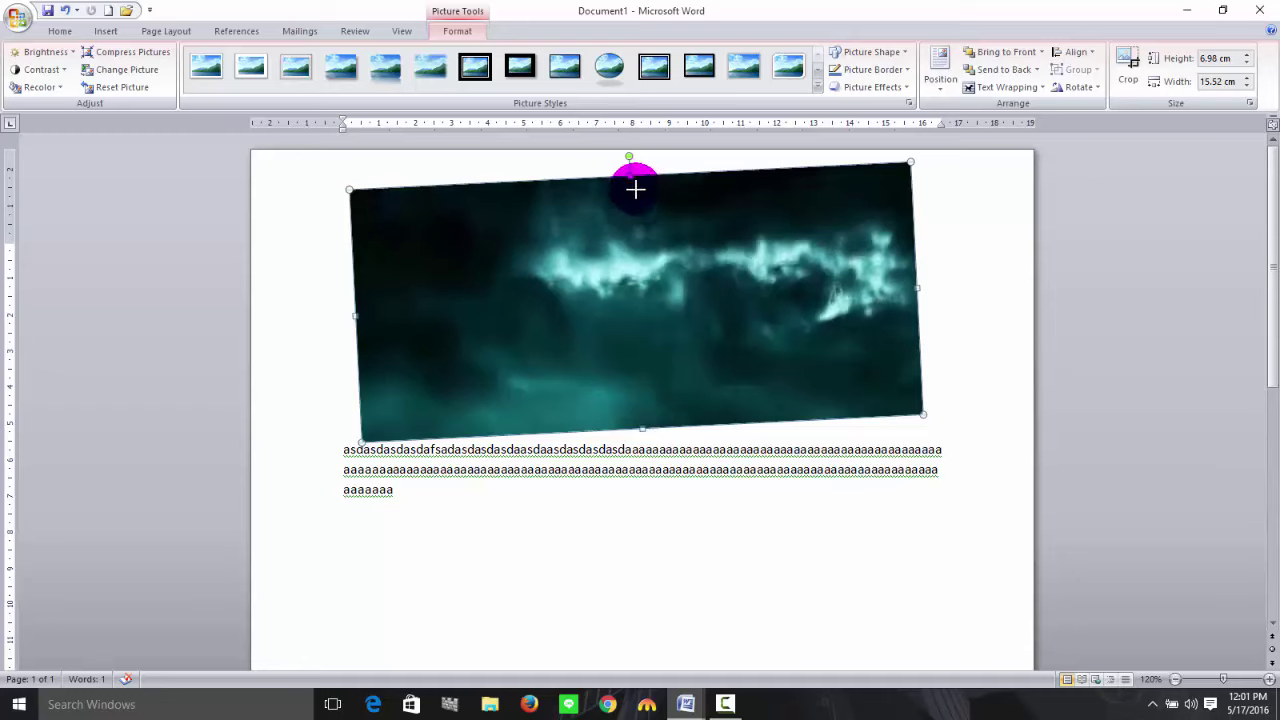
left_click_drag(635, 189, 630, 373)
left_click(640, 427)
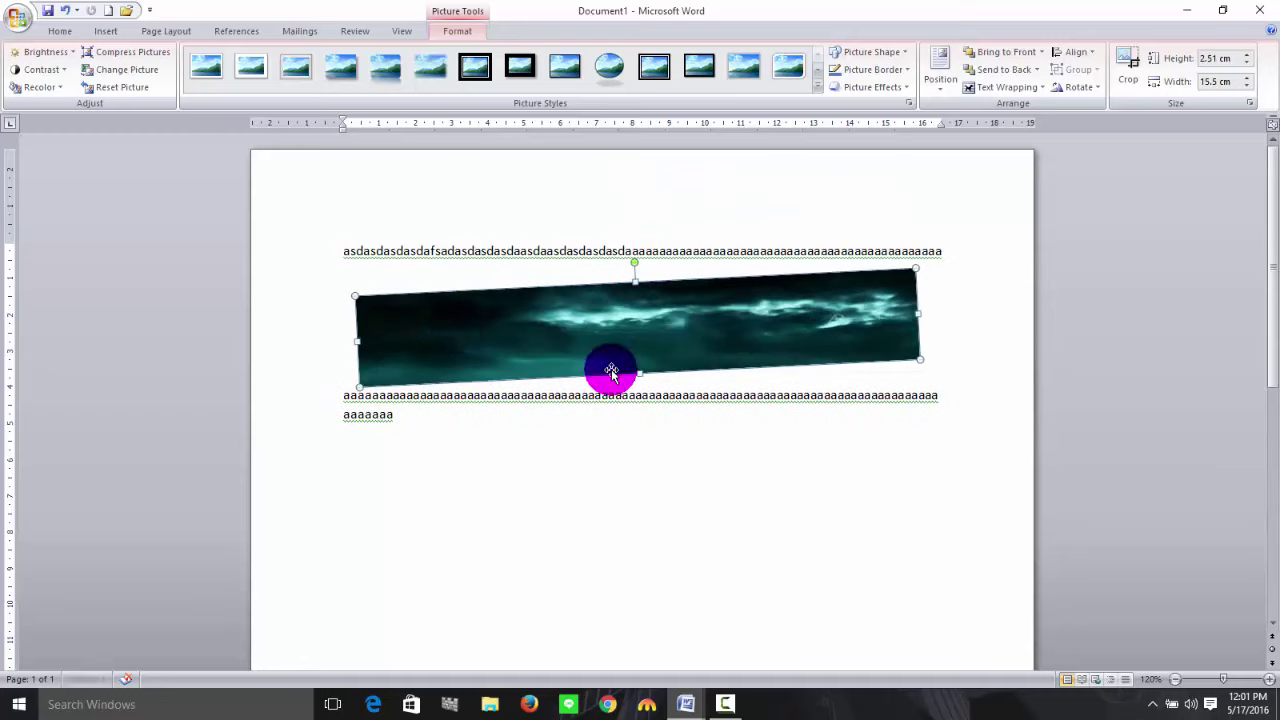
Resize the tilted picture to about 4.2 cm high and 12.5 cm wide, and rotate it back to level.
left_click_drag(358, 339, 465, 331)
mouse_move(917, 313)
left_mouse_down()
mouse_move(946, 314)
mouse_move(719, 327)
mouse_move(777, 371)
mouse_move(755, 373)
mouse_move(740, 292)
mouse_move(738, 356)
mouse_move(786, 420)
mouse_move(854, 451)
mouse_move(781, 418)
left_mouse_up()
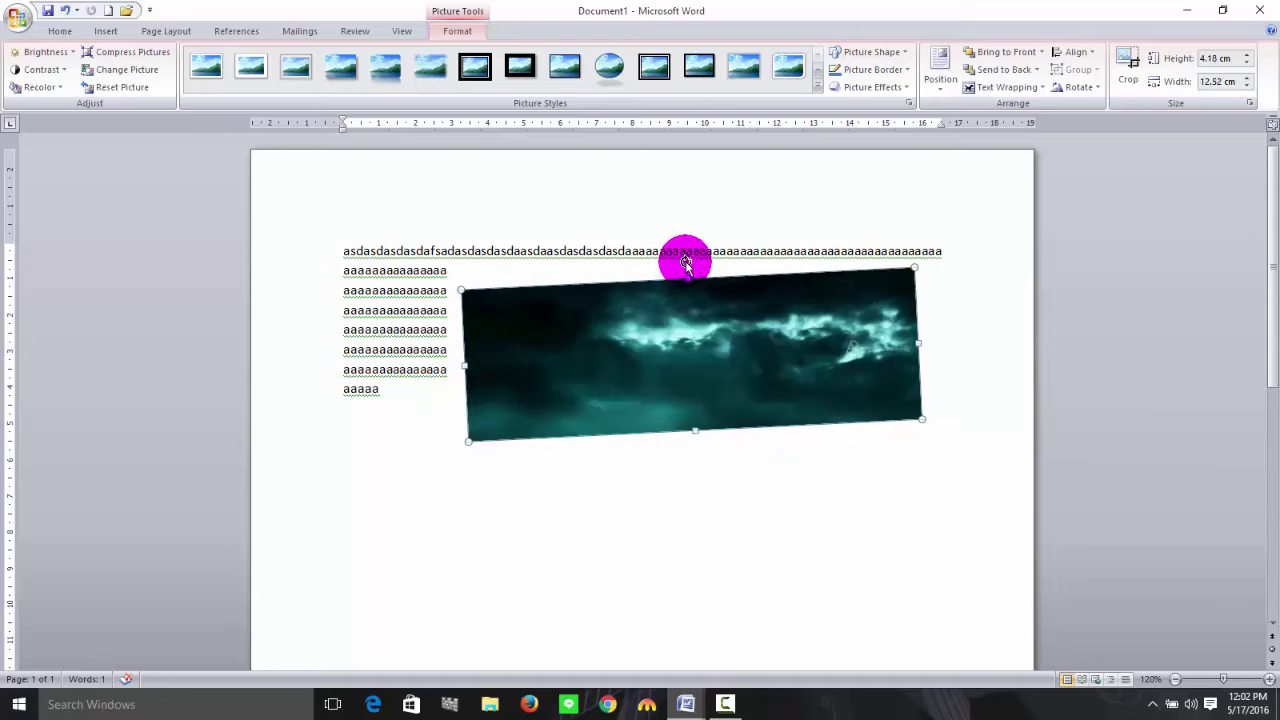
left_click_drag(688, 262, 690, 260)
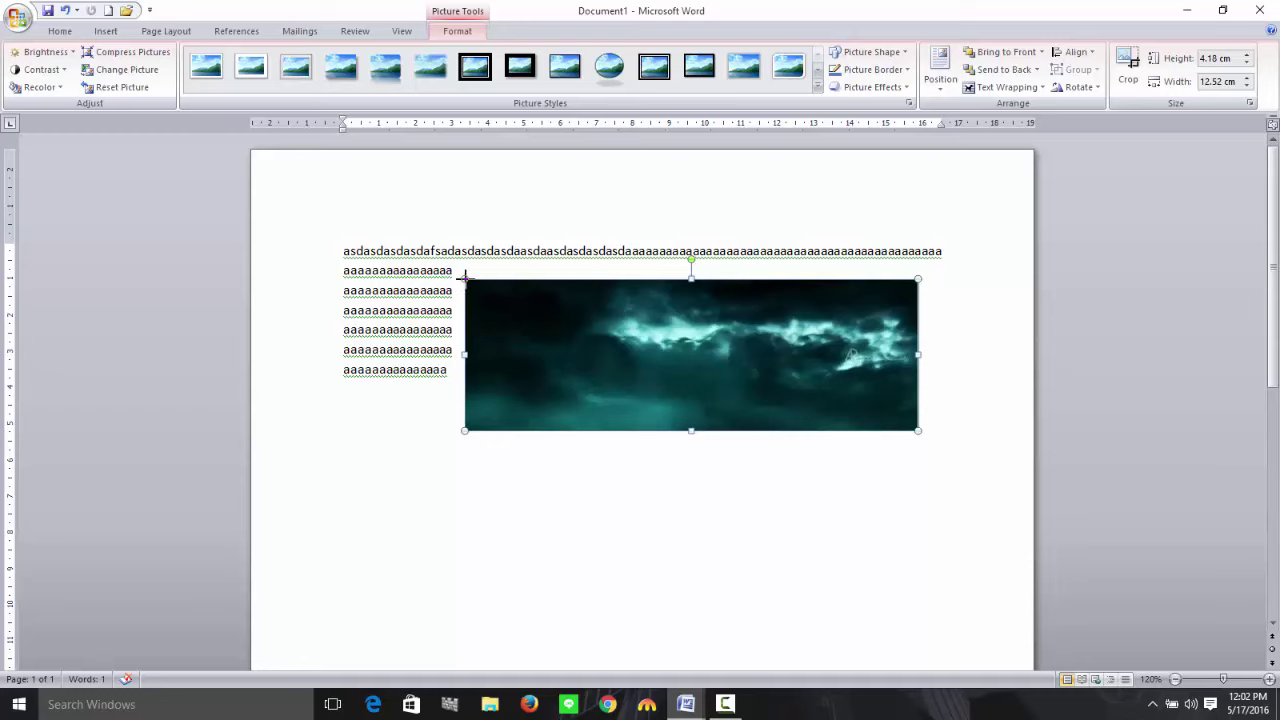
Enlarge the picture from its corners and edges to about 6.6 cm high and 18.3 cm wide.
left_click_drag(464, 274, 346, 260)
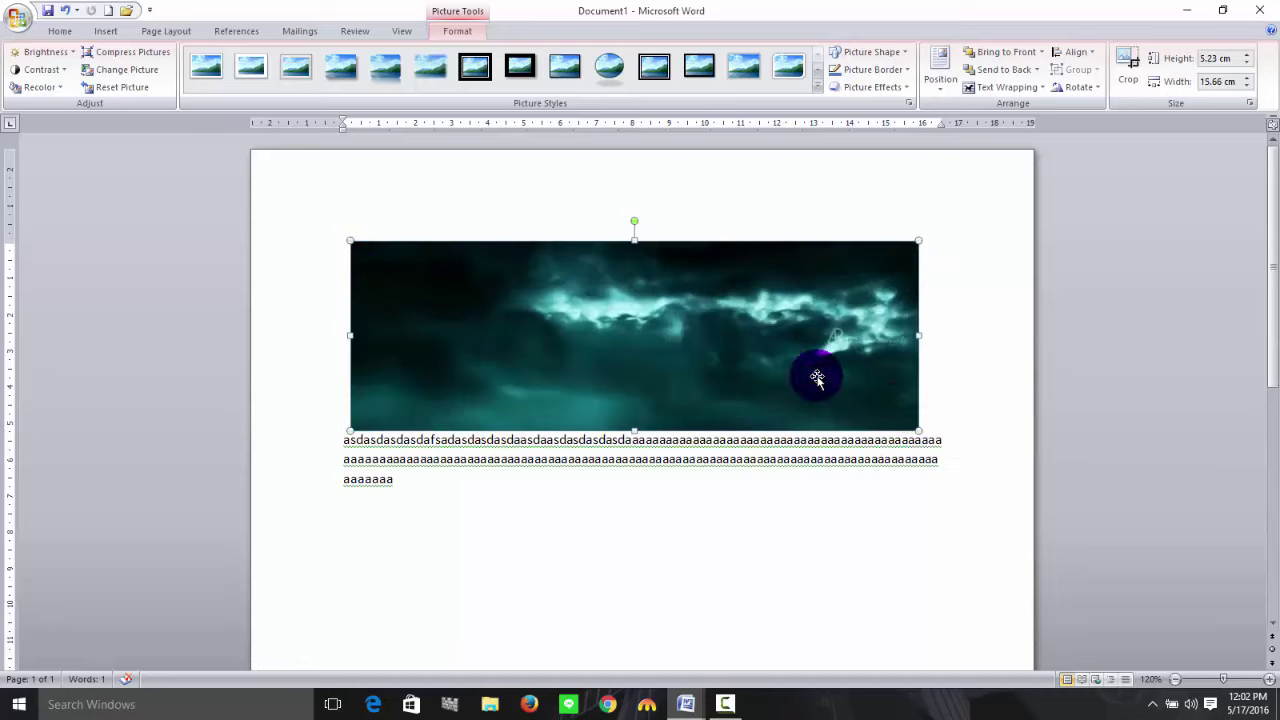
left_click_drag(918, 430, 978, 450)
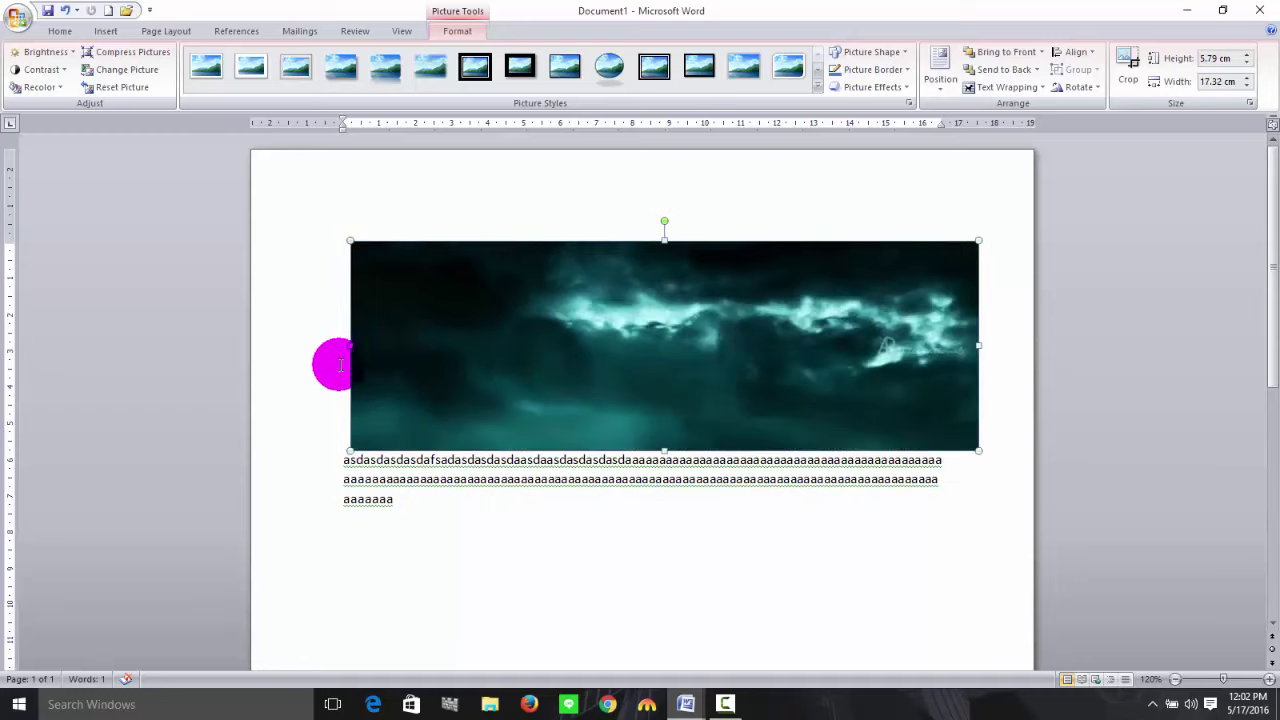
left_click_drag(349, 345, 316, 345)
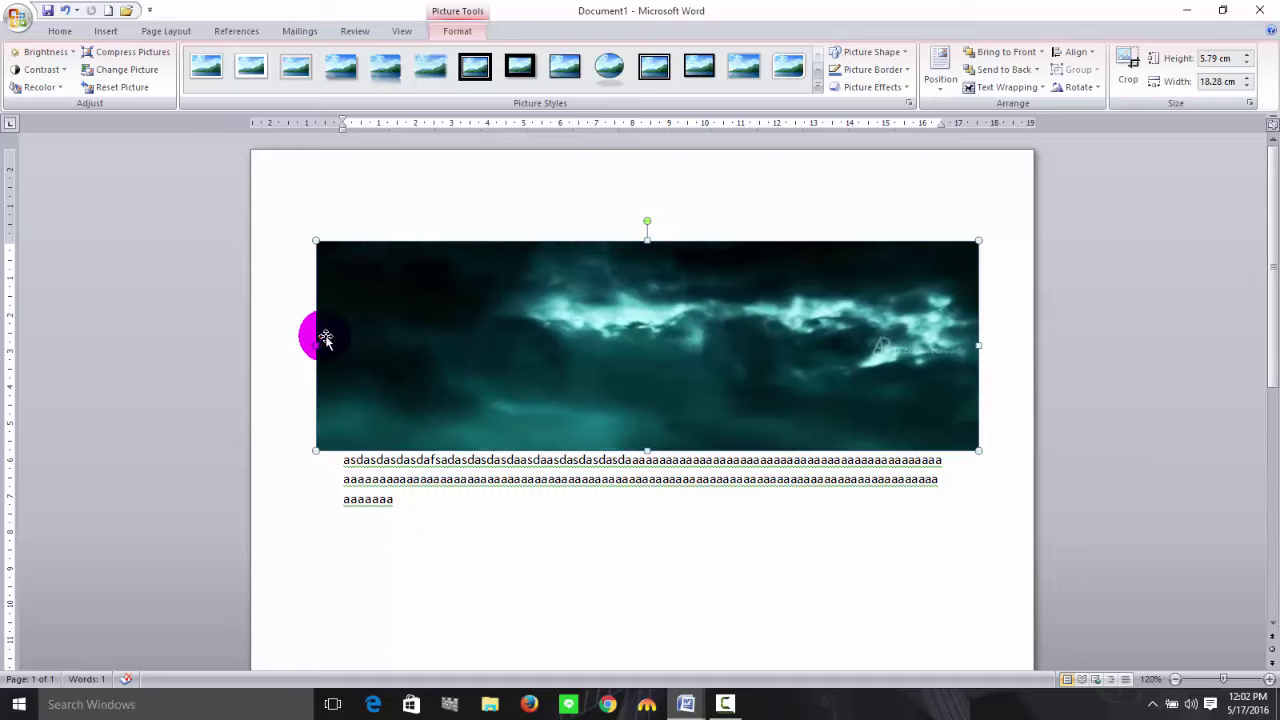
left_click_drag(647, 451, 647, 481)
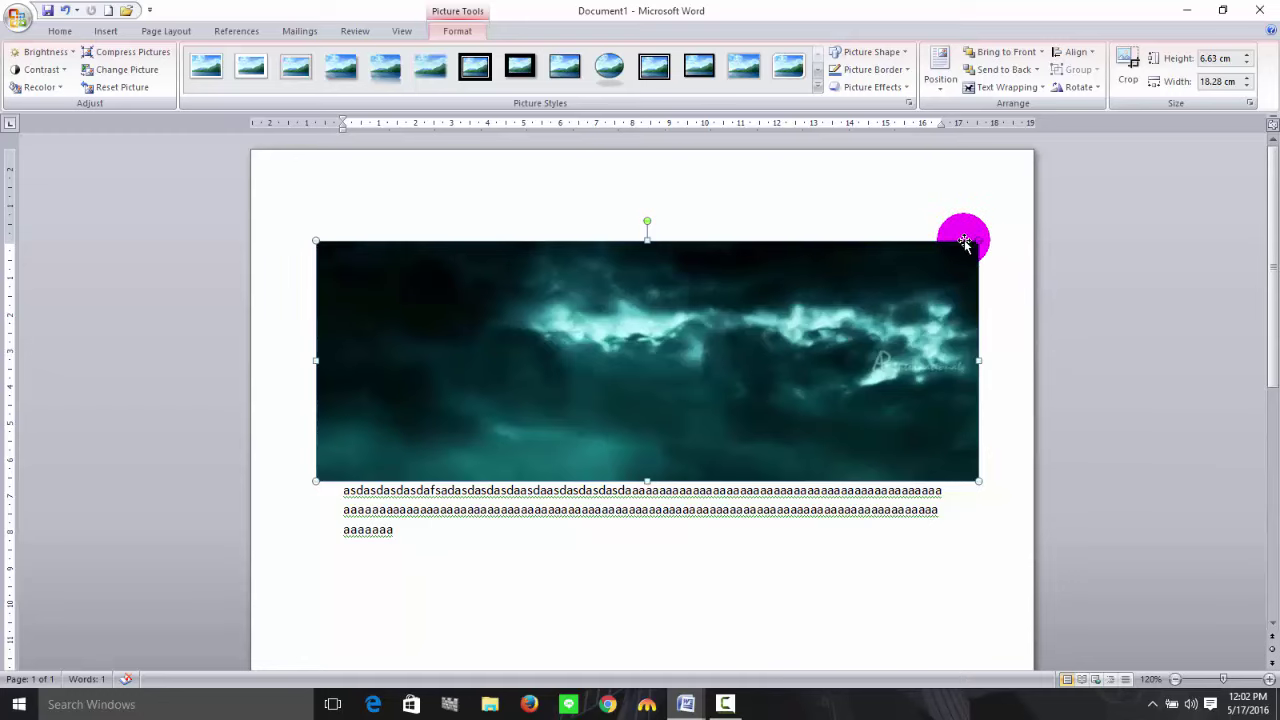
Raise the picture's height to 7 cm, and bring it back down to 6.6 cm with the width scaling along.
left_click(1247, 56)
left_click(1247, 58)
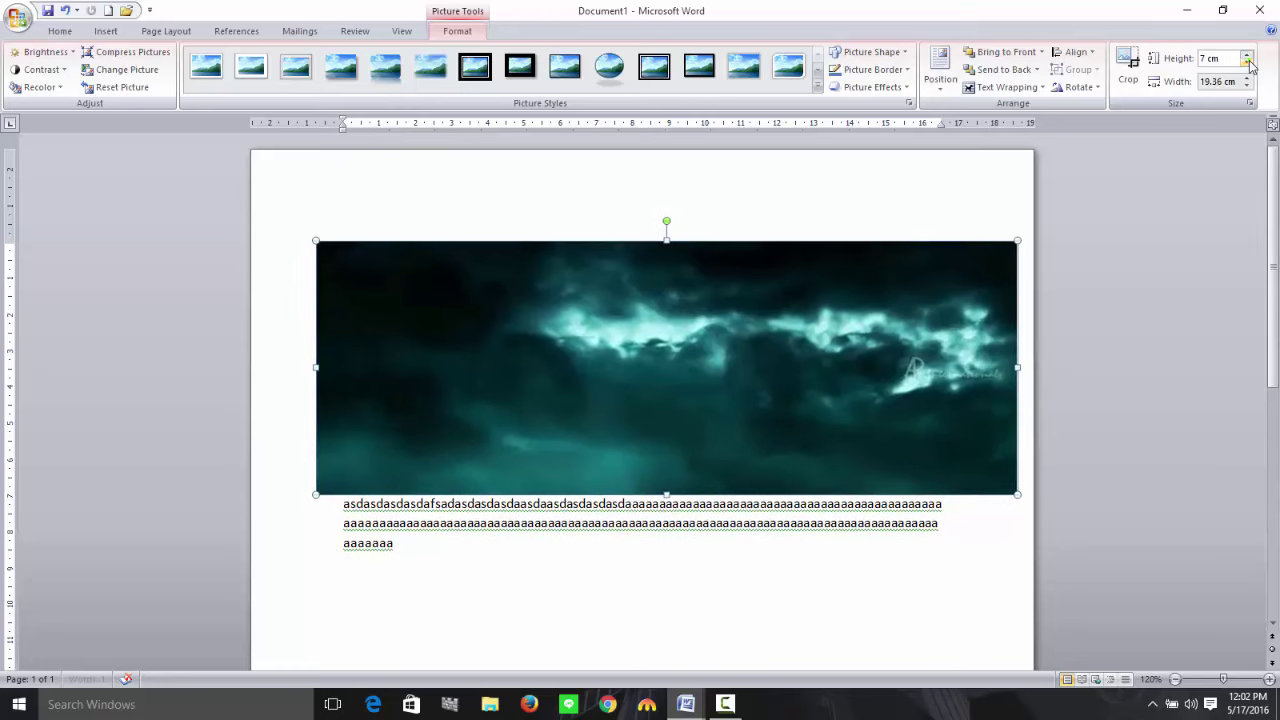
left_click(1247, 63)
left_click(1247, 63)
left_click(1247, 63)
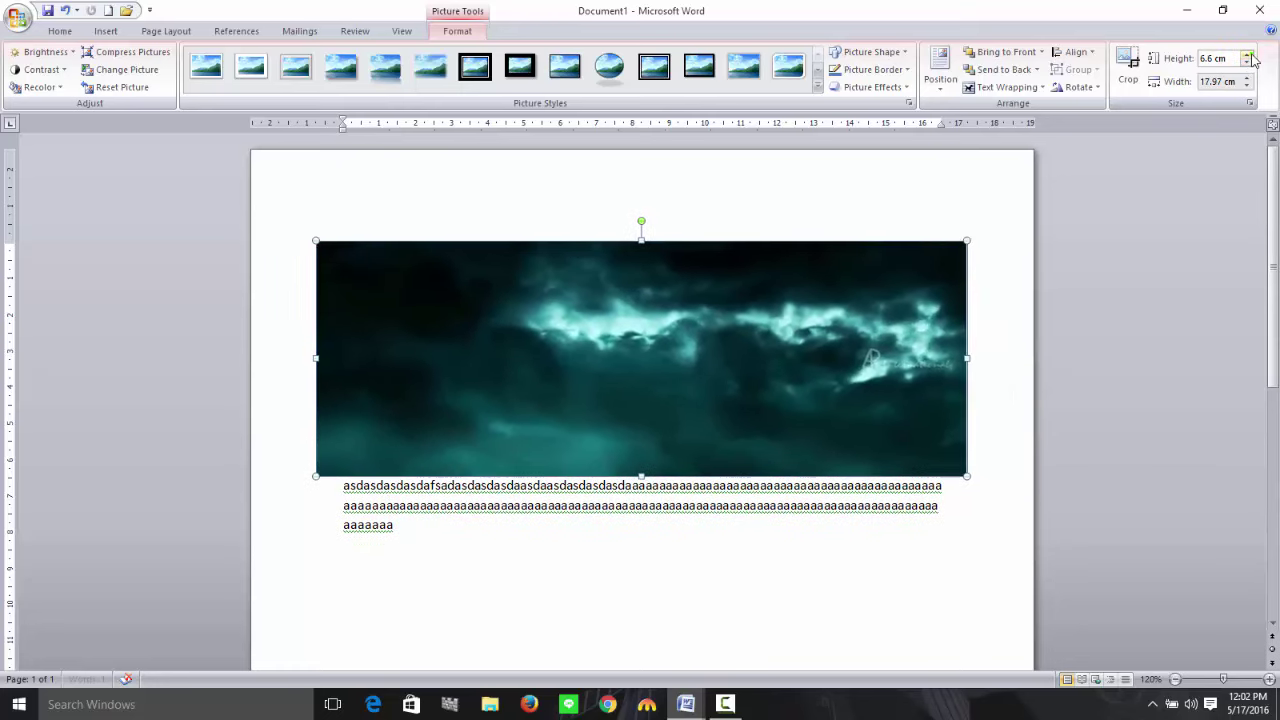
Reduce the picture's width step by step, and bring it back up to 17.8 cm.
left_click(1247, 86)
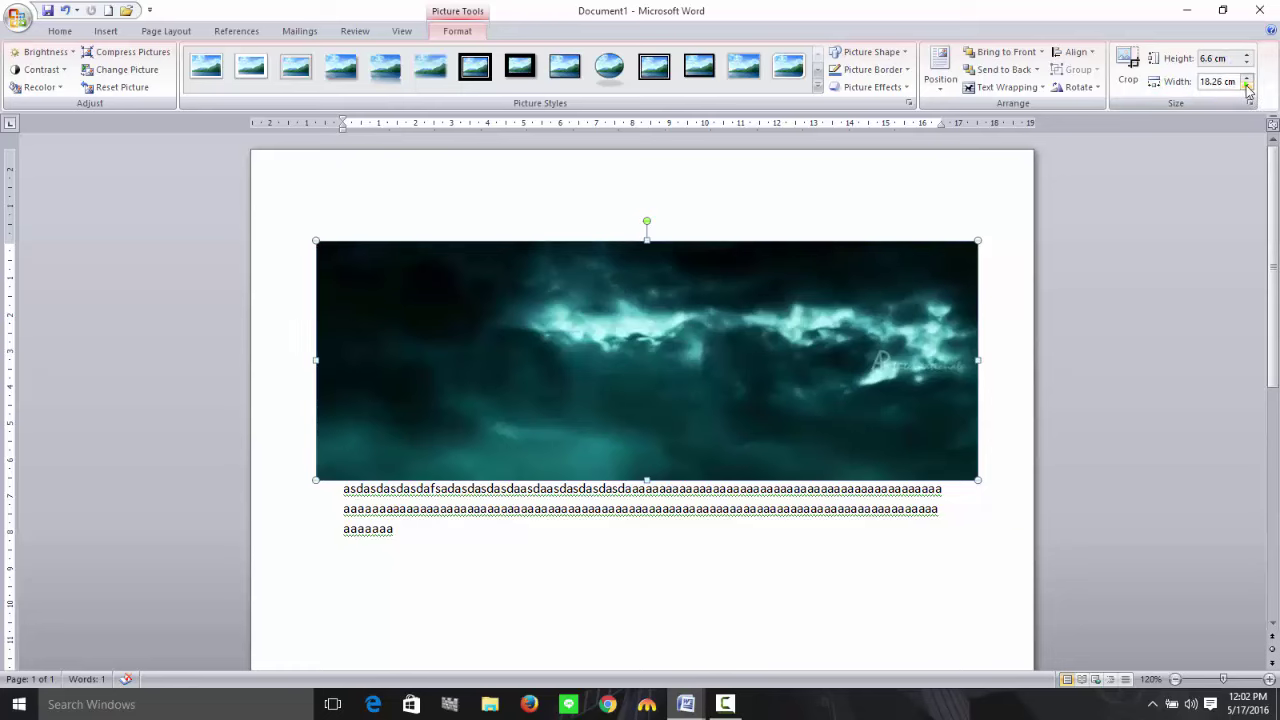
left_click(1247, 86)
left_click(1247, 86)
left_click(1247, 86)
left_click(1247, 86)
left_click(1247, 86)
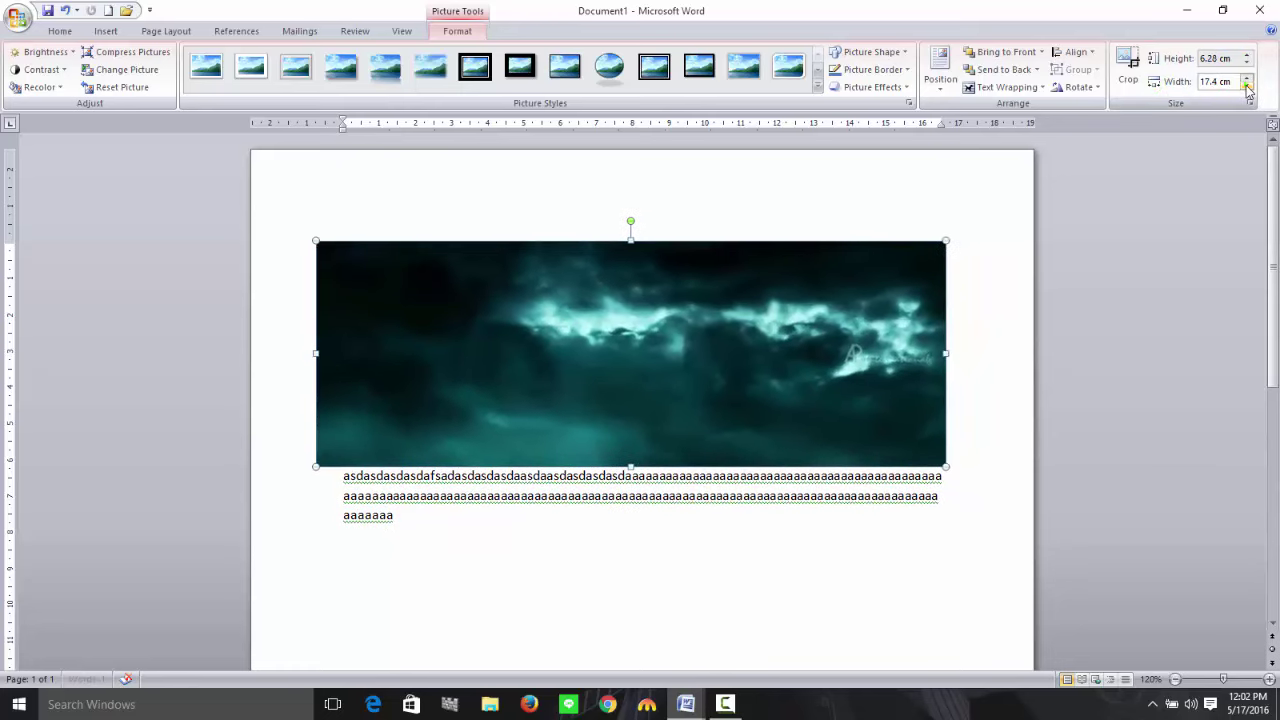
left_click(1247, 86)
left_click(1247, 86)
left_click(1247, 86)
left_click(1247, 79)
left_click(1247, 79)
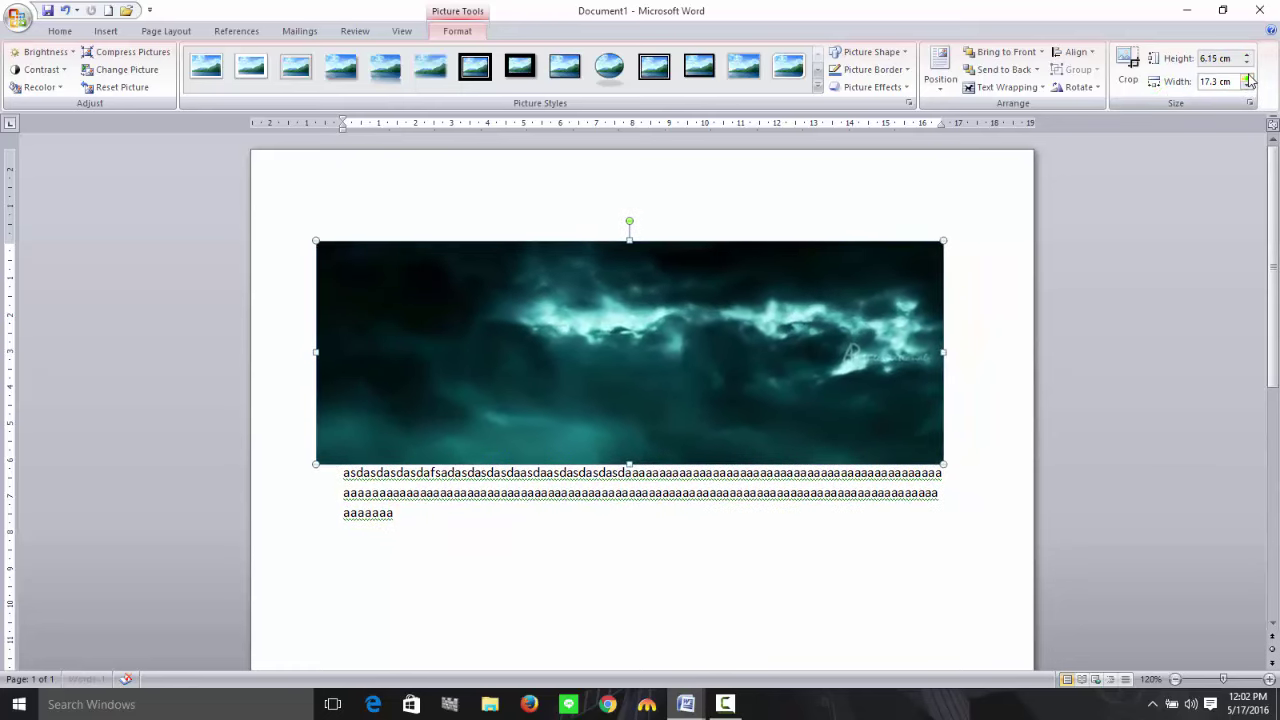
left_click(1247, 79)
left_click(1247, 79)
left_click(1247, 79)
left_click(1247, 79)
left_click(1247, 79)
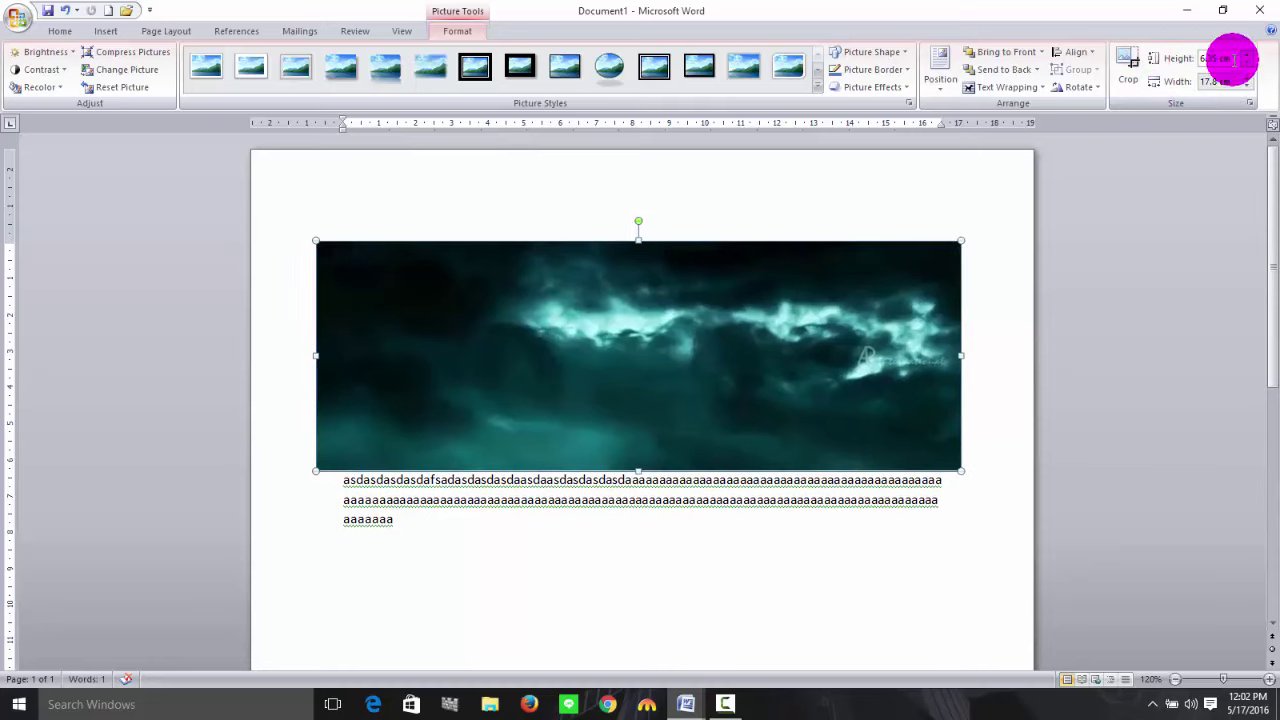
Open the picture's detailed size settings, review its alternative text and return to the size options.
left_click(1248, 104)
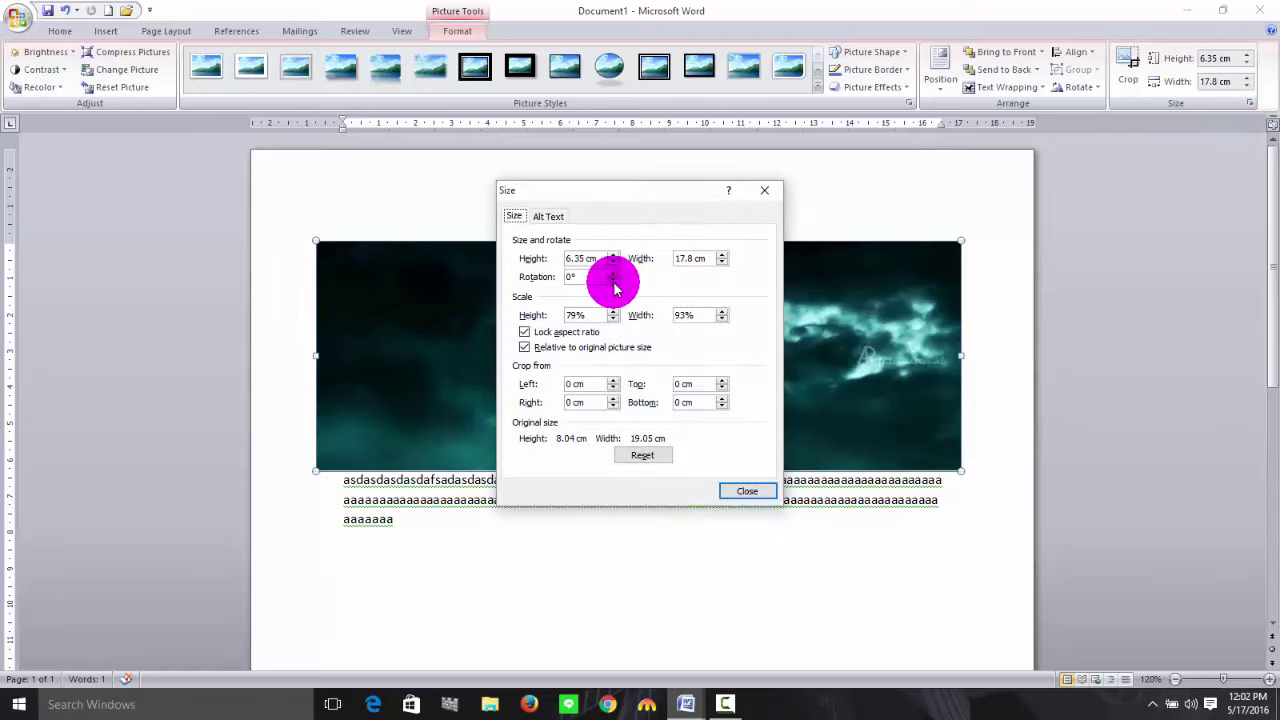
left_click(555, 217)
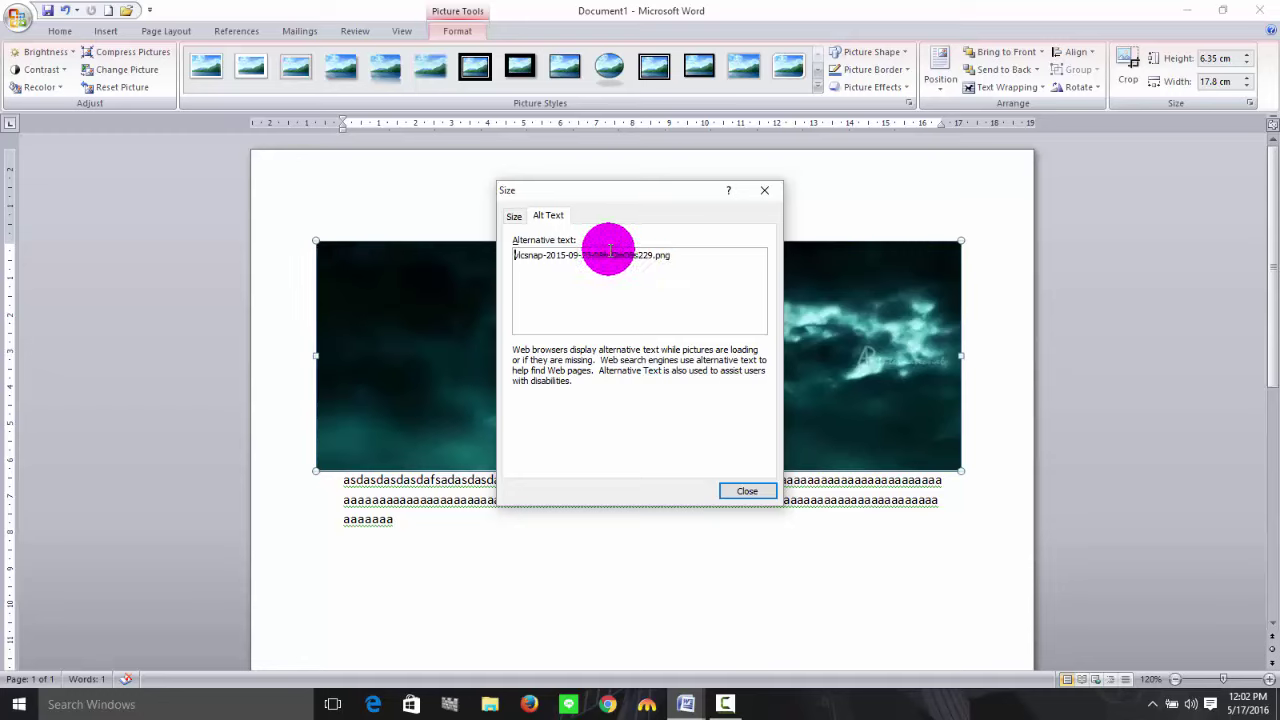
left_click(513, 218)
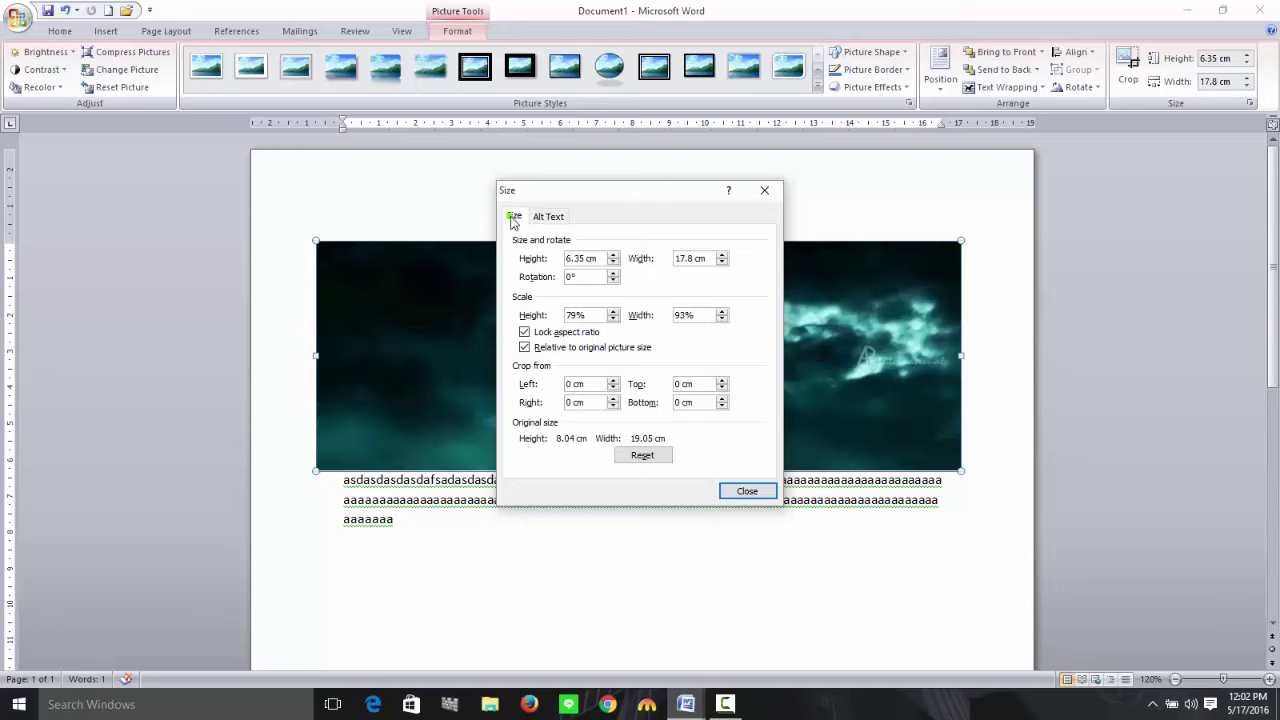
Increase the picture's height to 7 cm with the aspect ratio locked.
left_click(613, 255)
left_click(613, 255)
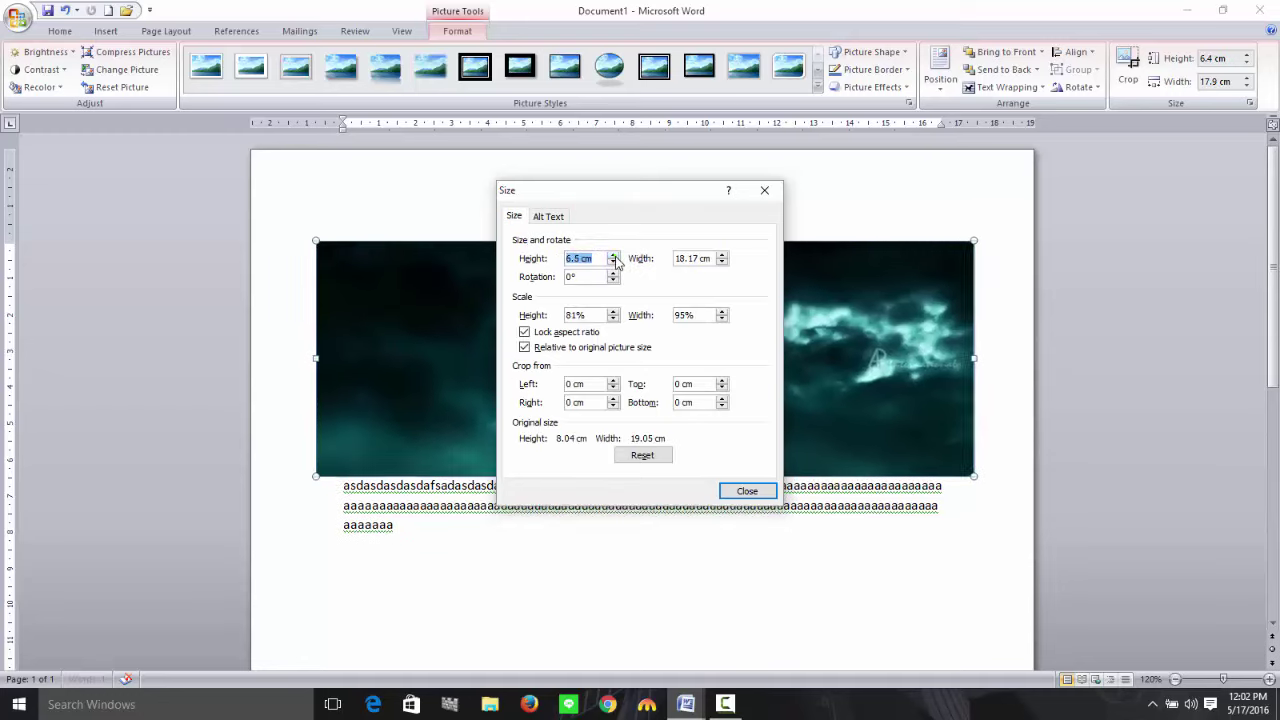
left_click(613, 255)
left_click(613, 255)
left_click(613, 255)
left_click(613, 255)
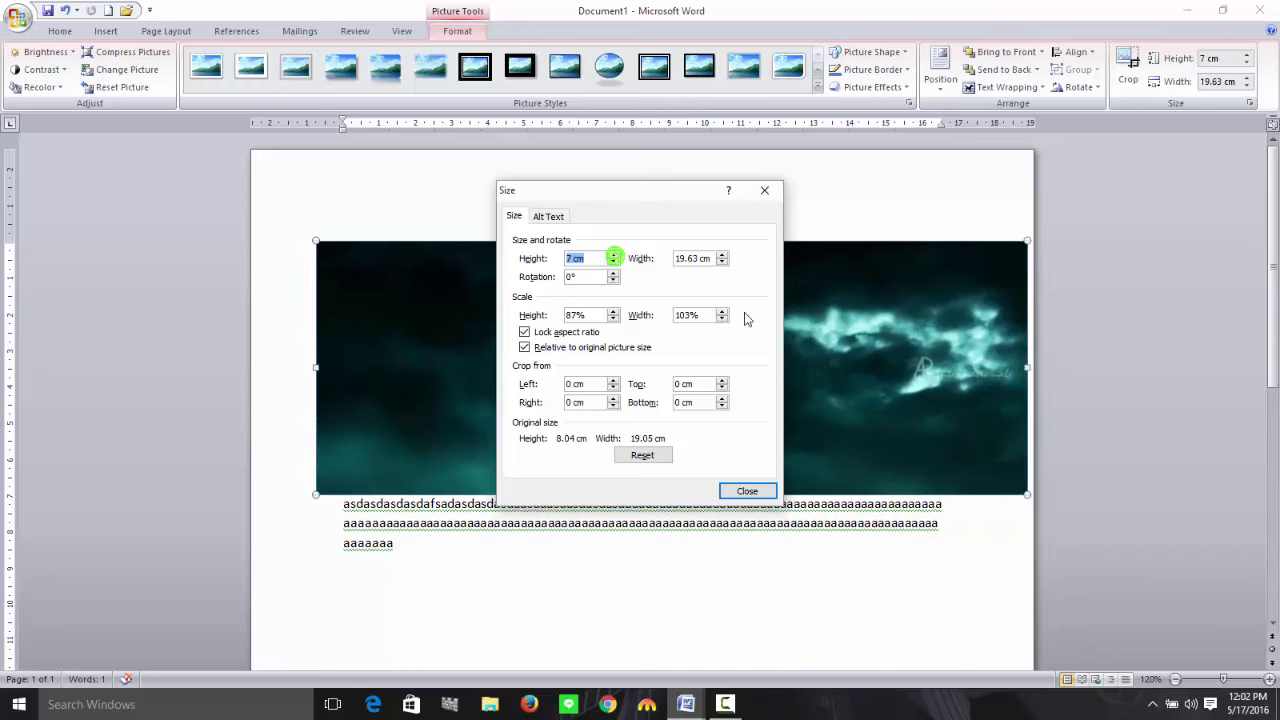
Unlock the aspect ratio and increase only the picture's height to about 8.4 cm.
left_click(524, 333)
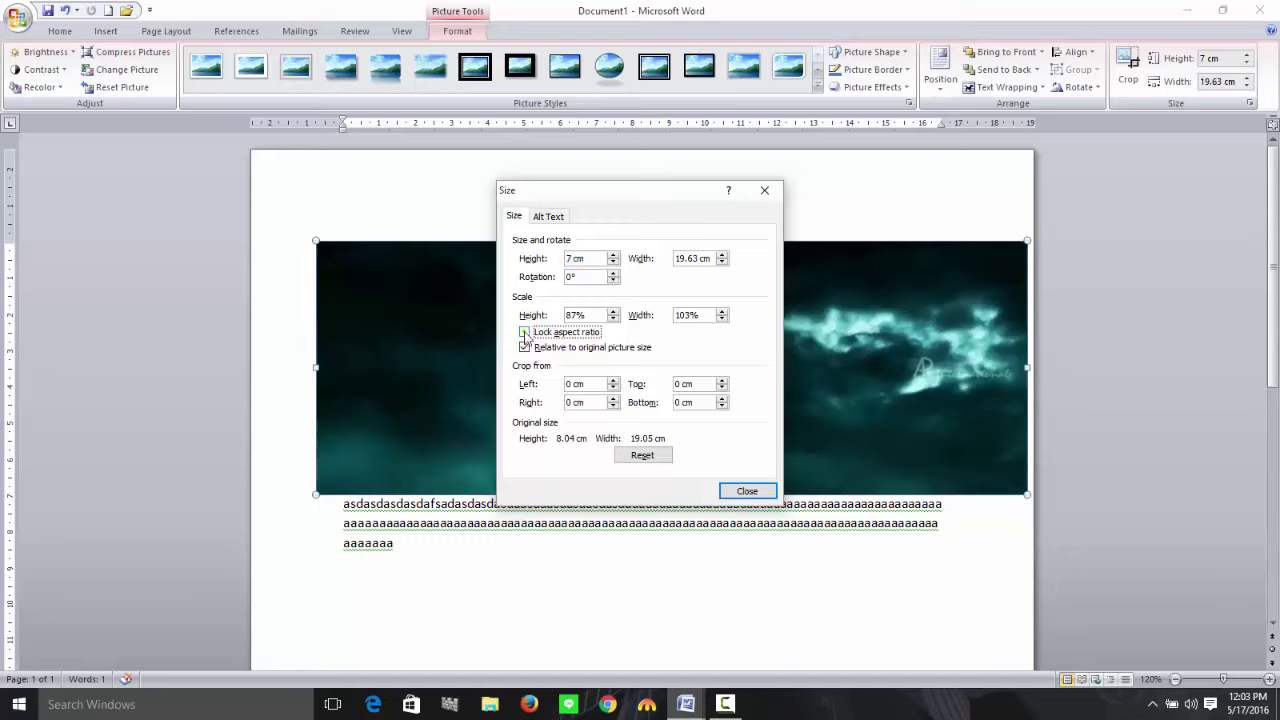
left_click(614, 262)
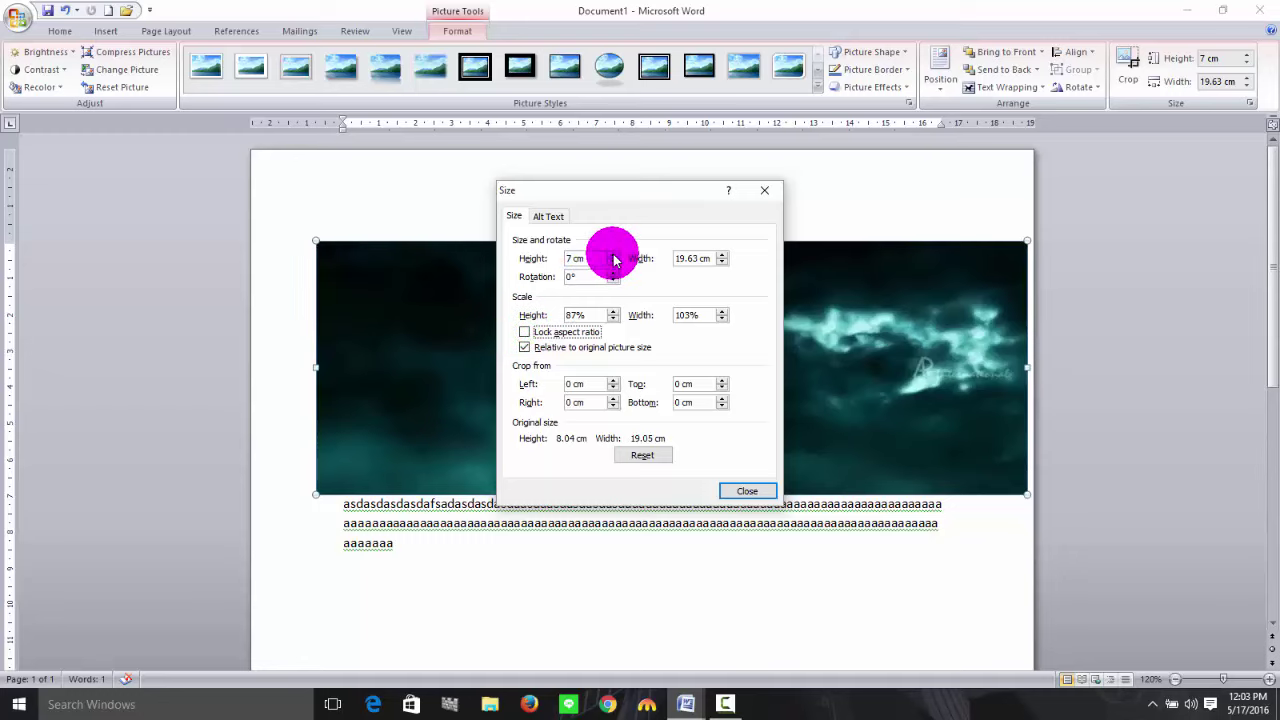
left_click(614, 255)
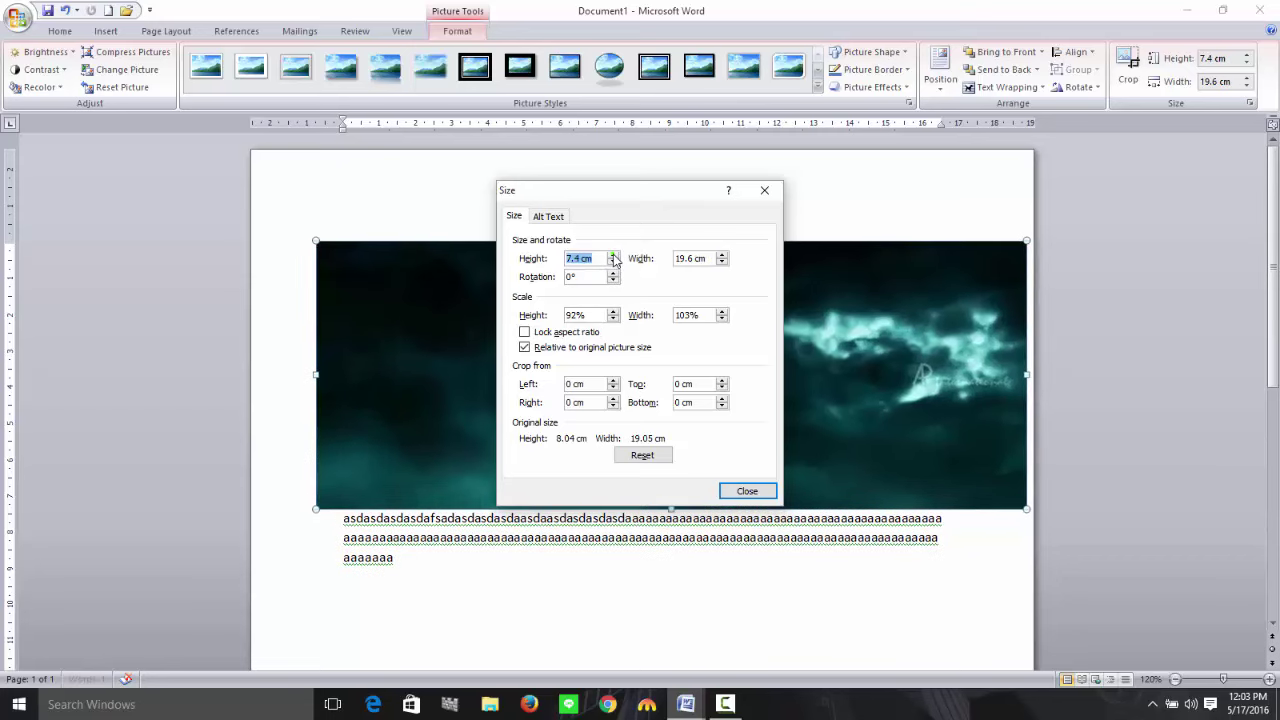
left_click(613, 255)
left_click(613, 255)
left_click(613, 255)
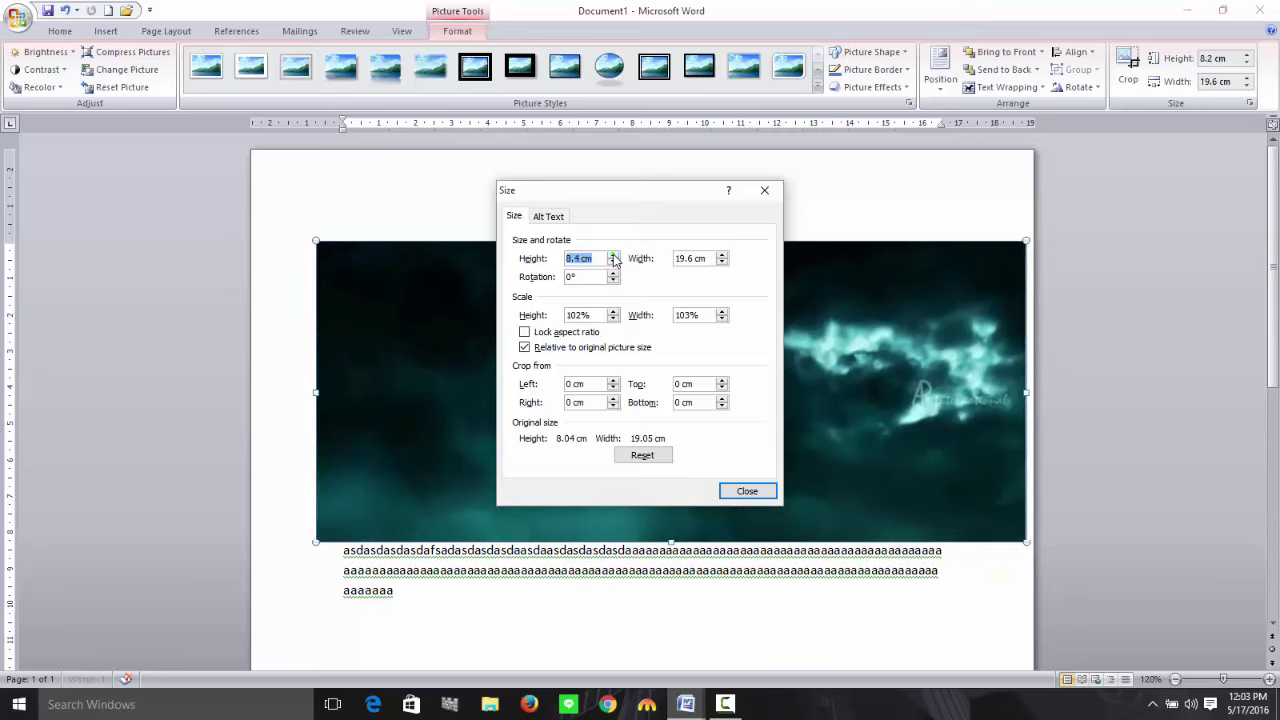
left_click(613, 255)
Reduce the picture's height to 7 cm, lock the aspect ratio again and close the size settings.
left_click(614, 262)
left_click(614, 262)
left_click(614, 262)
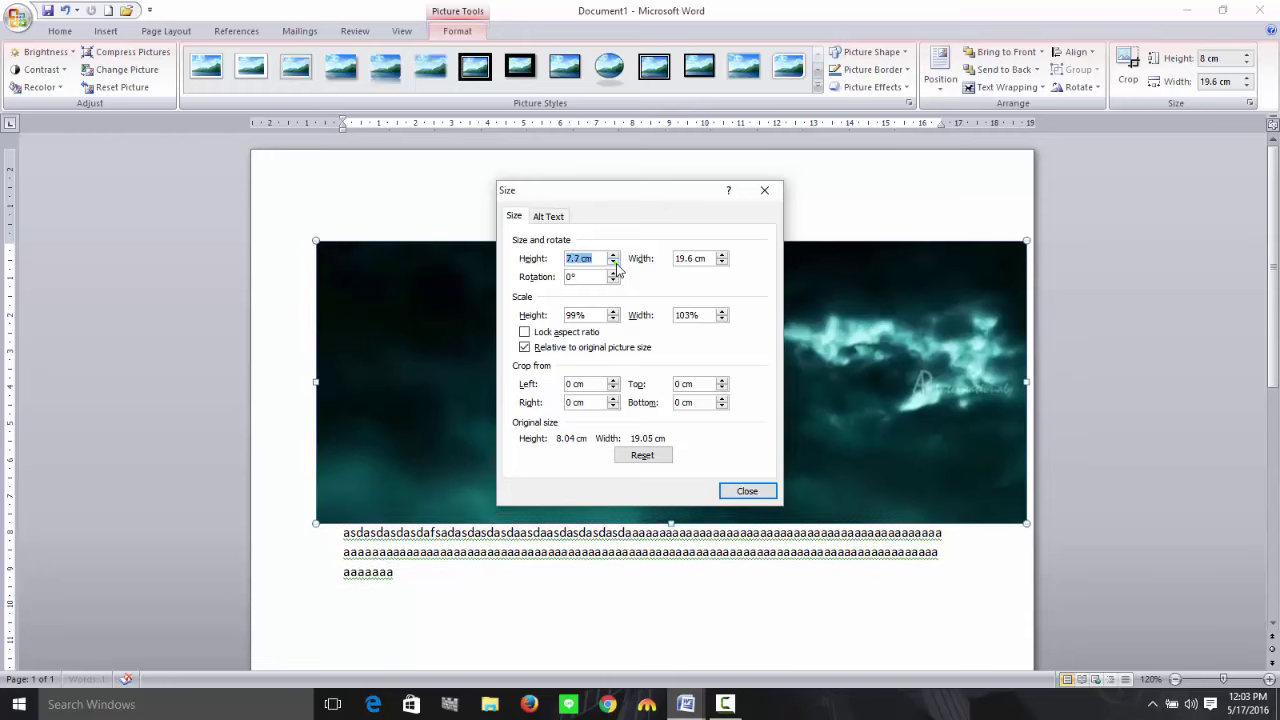
left_click(614, 262)
left_click(614, 262)
left_click(614, 262)
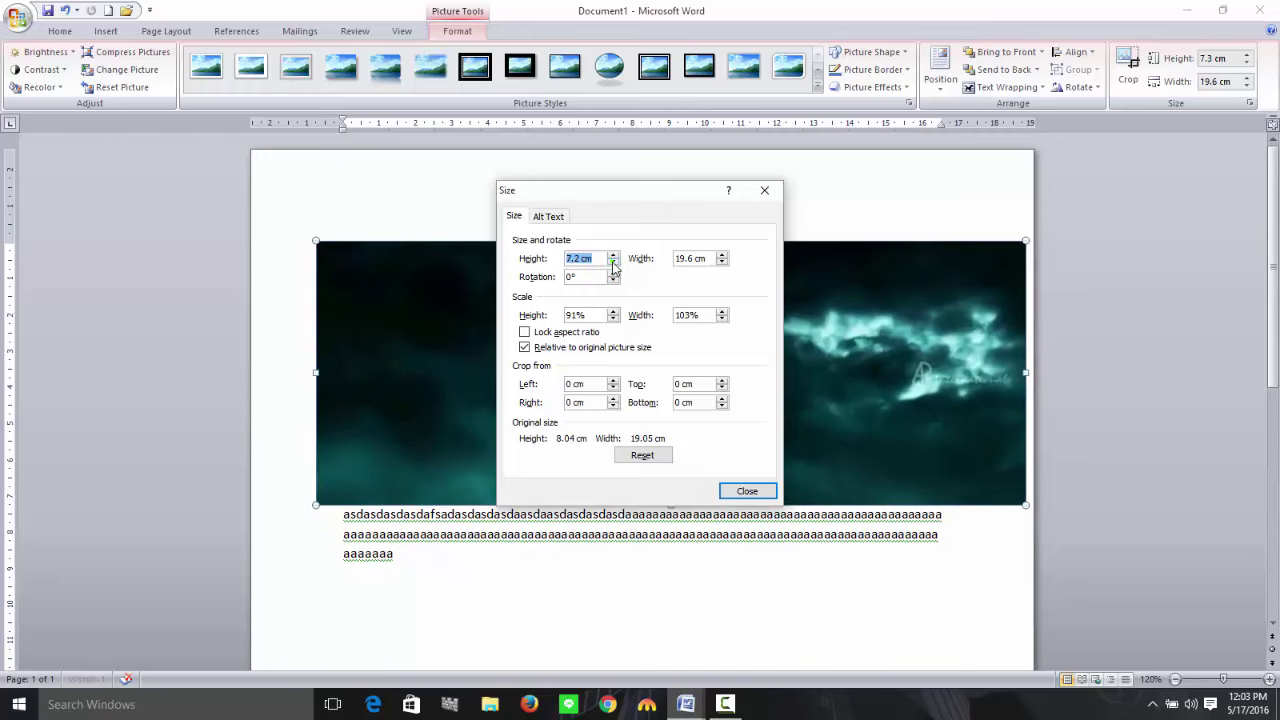
left_click(614, 262)
left_click(640, 345)
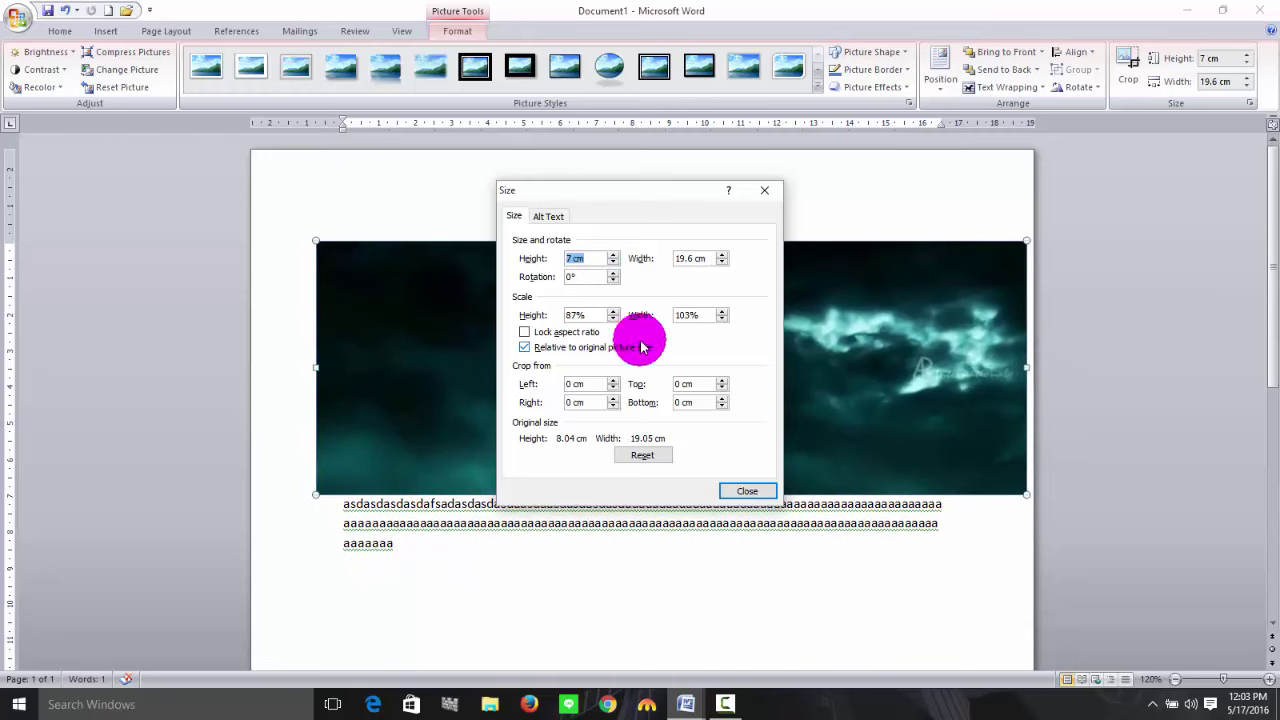
left_click(561, 335)
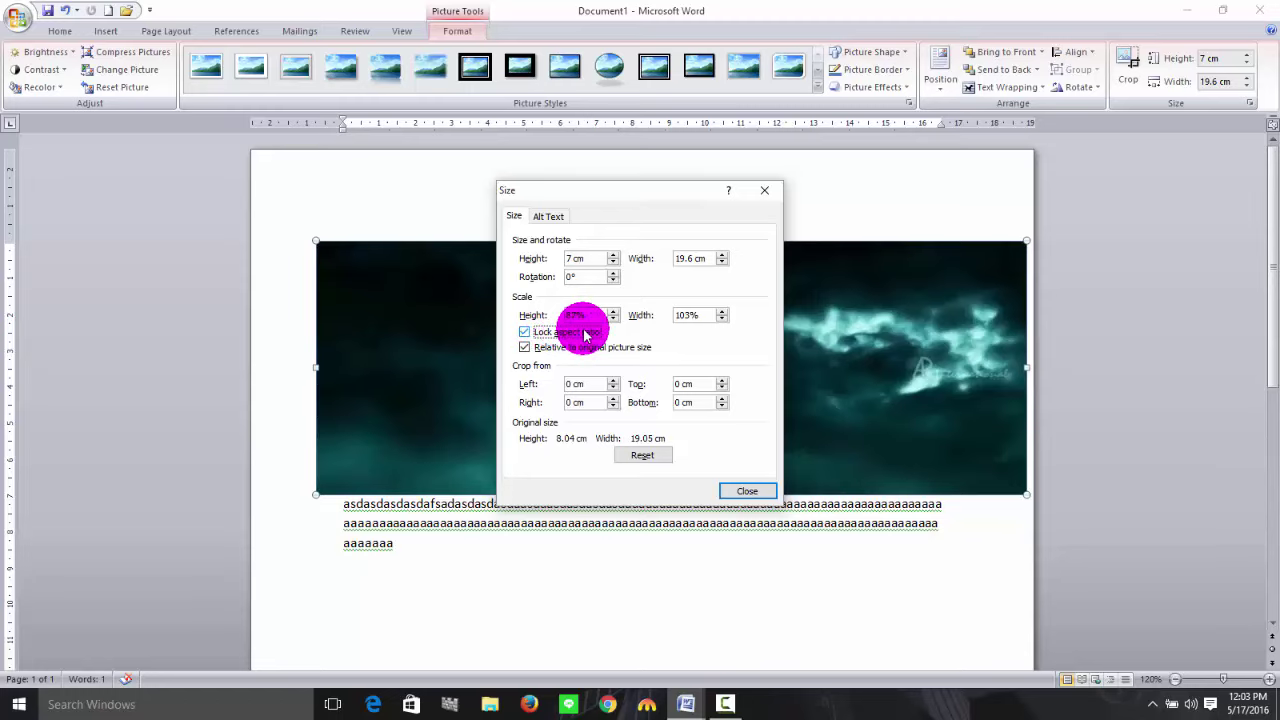
left_click(750, 491)
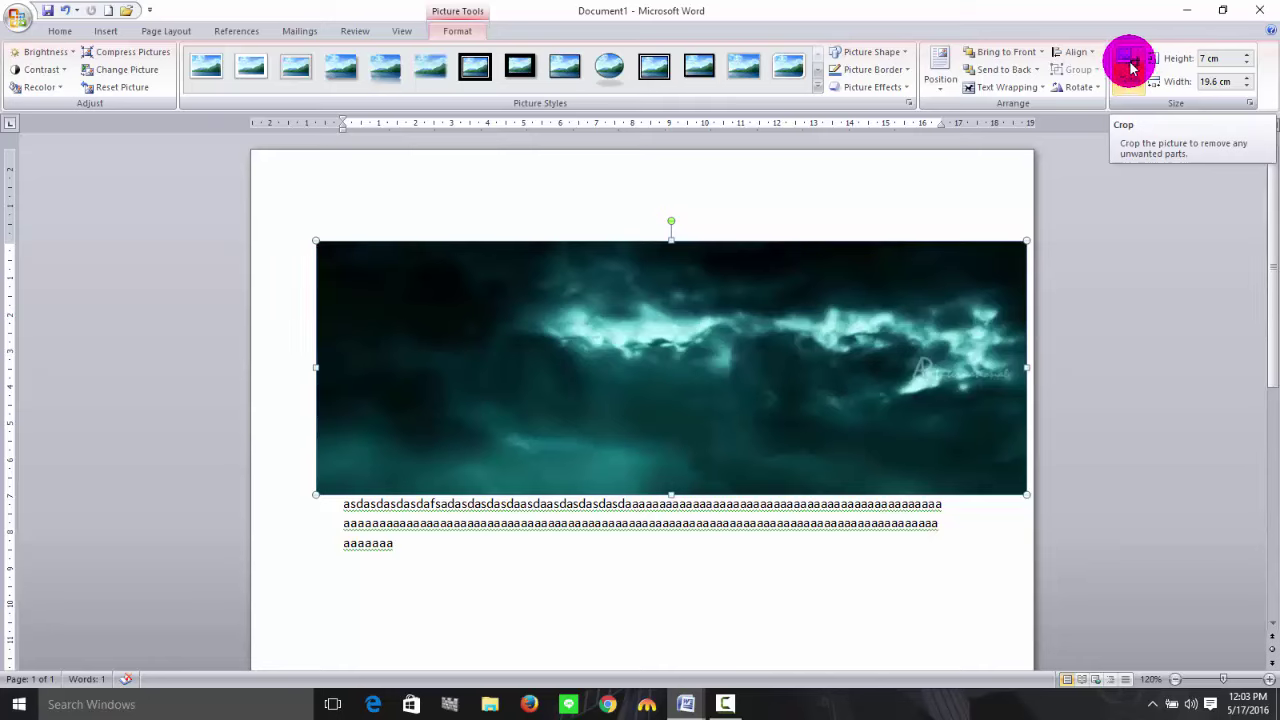
Reopen the detailed size settings and crop 0.9 cm off the picture's left side.
left_click(1249, 103)
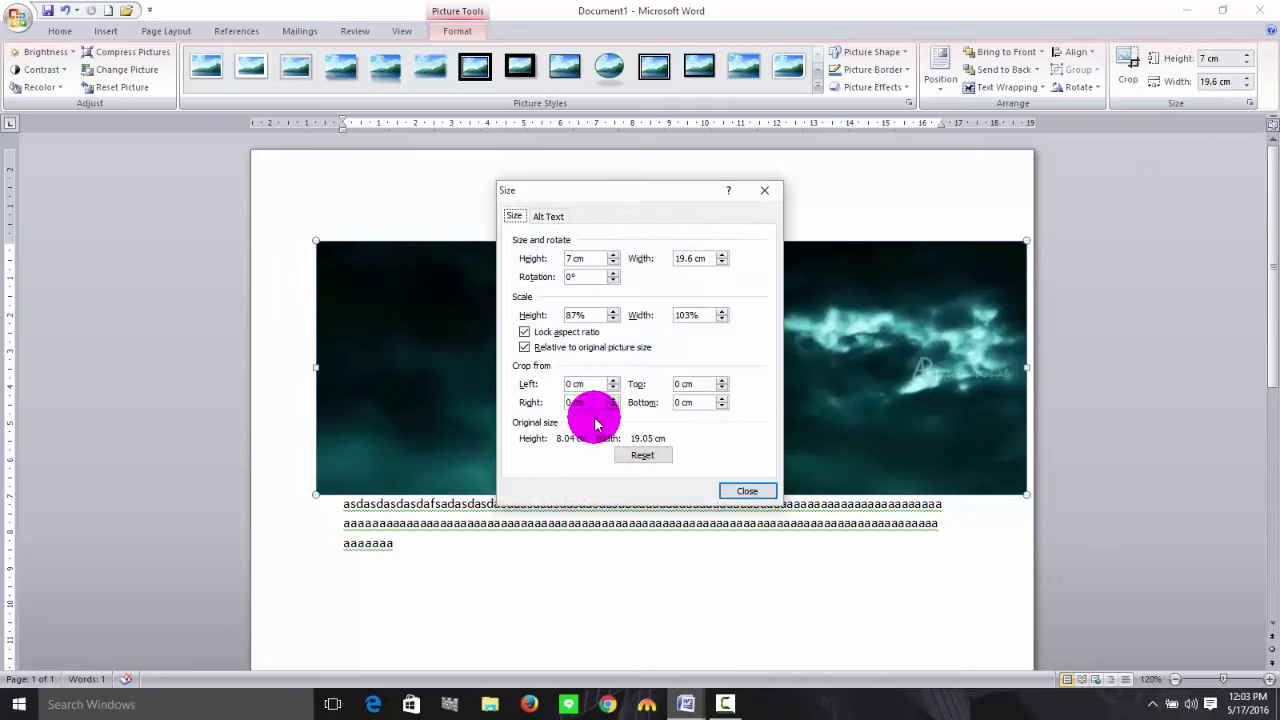
left_click(613, 382)
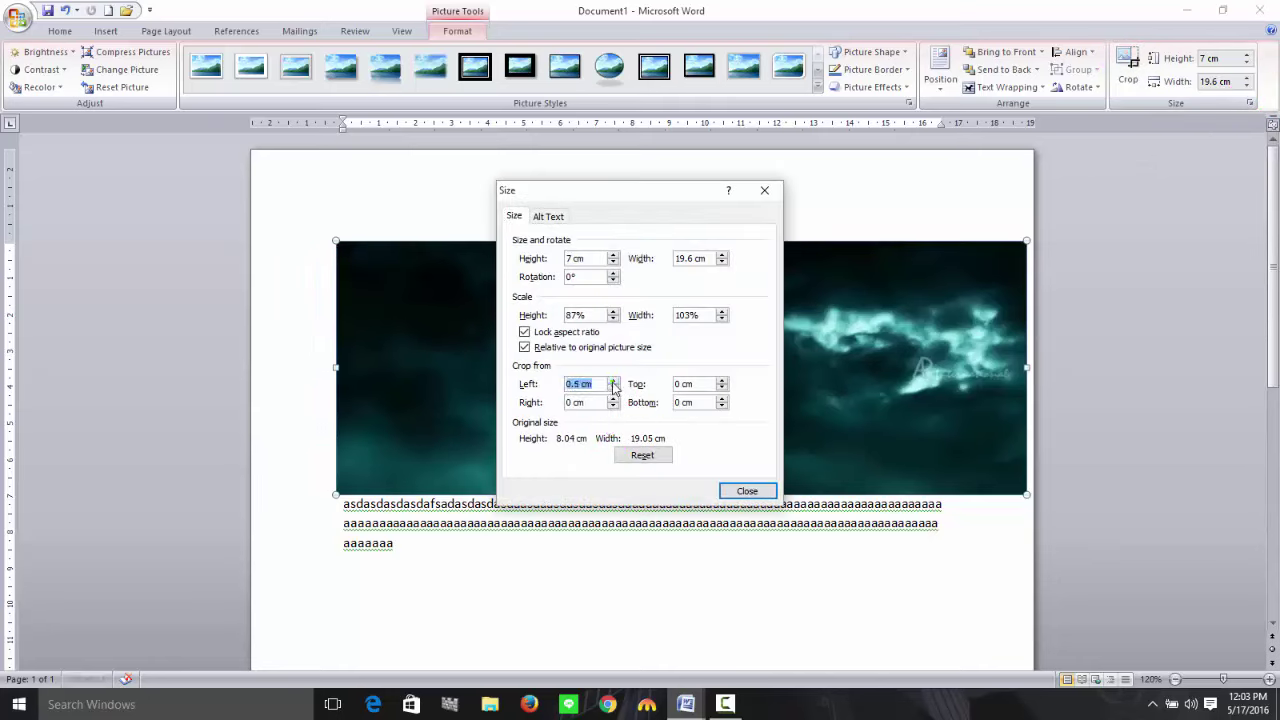
left_click(613, 382)
left_click(613, 382)
left_click(613, 382)
left_click(613, 382)
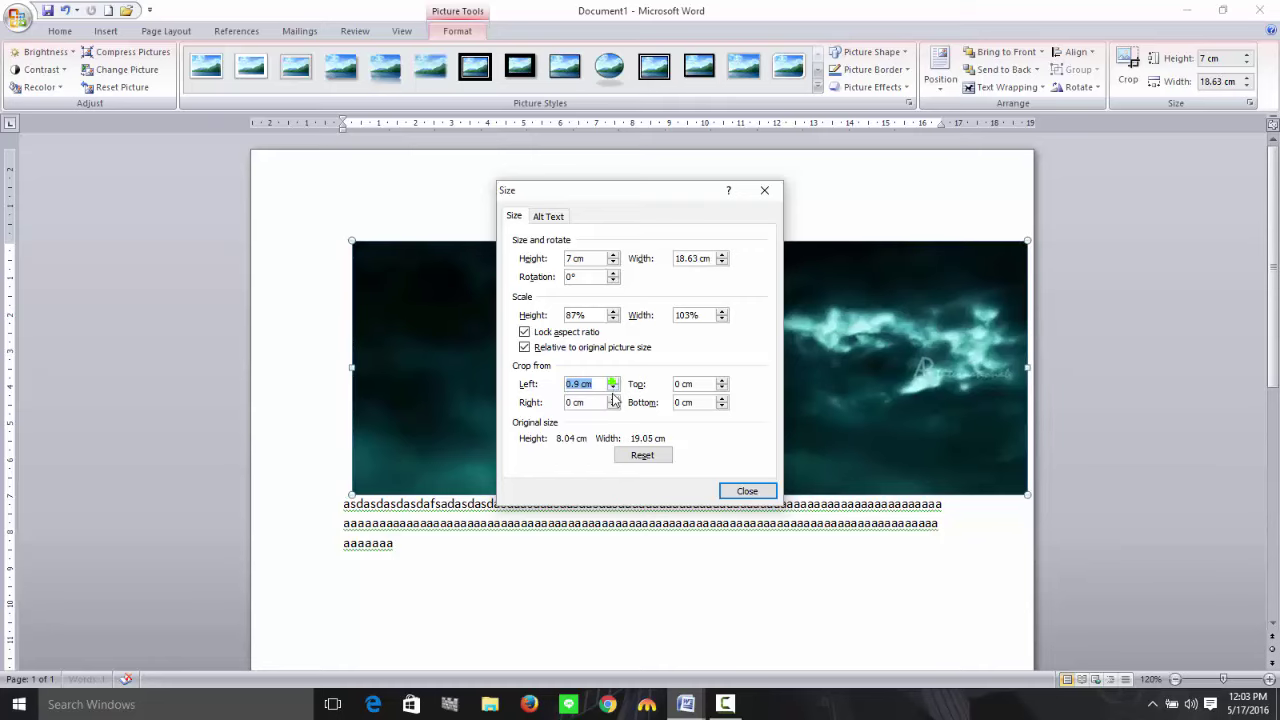
Crop 0.4 cm off the top and 0.3 cm off the bottom of the picture.
left_click(722, 381)
left_click(722, 398)
left_click(722, 398)
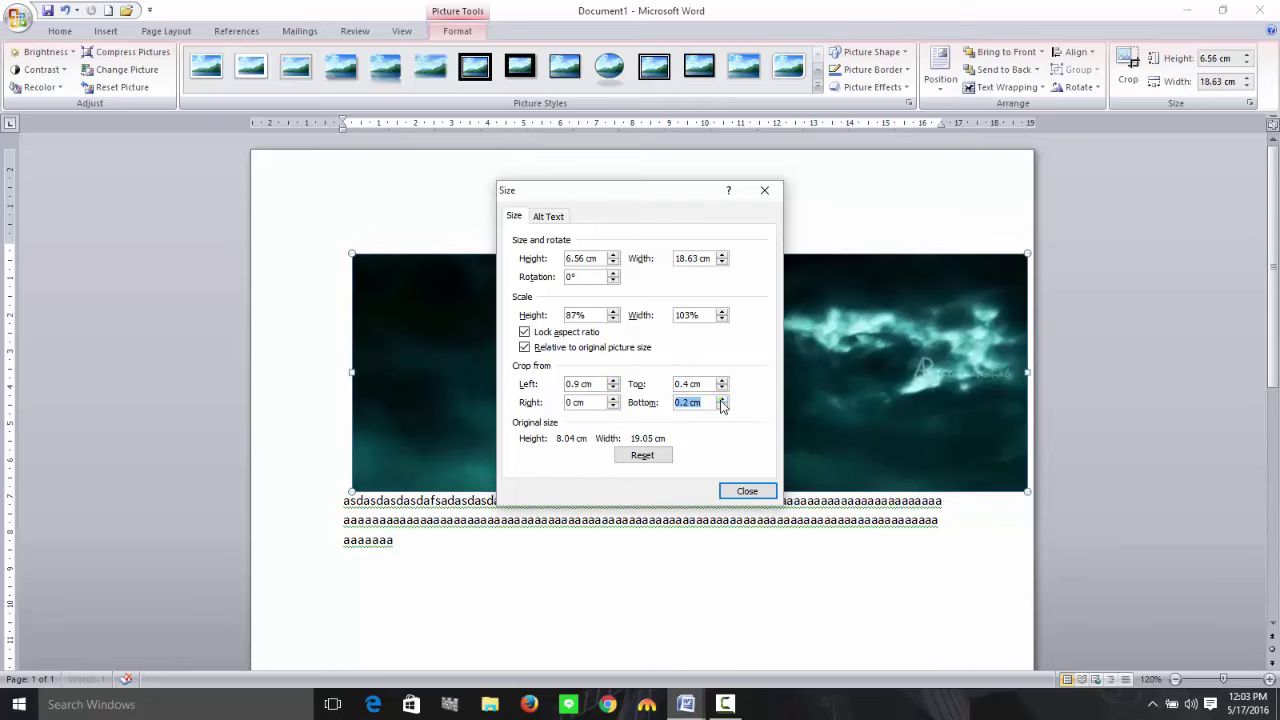
left_click(722, 398)
Crop 3.1 cm off the picture's right side and close the size settings.
left_click(613, 399)
left_click(613, 399)
left_click(613, 399)
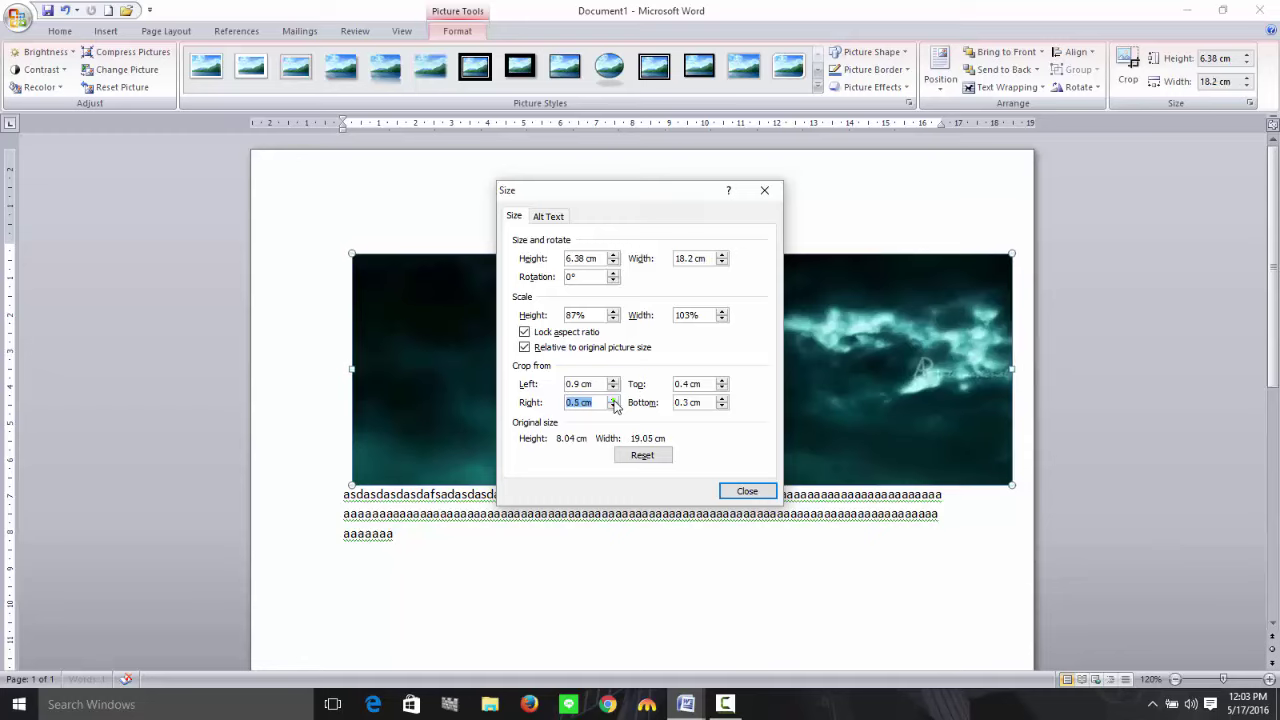
left_click(613, 399)
left_click(613, 399)
left_click(613, 399)
left_click(613, 399)
left_click(613, 399)
left_click(613, 399)
left_click(613, 399)
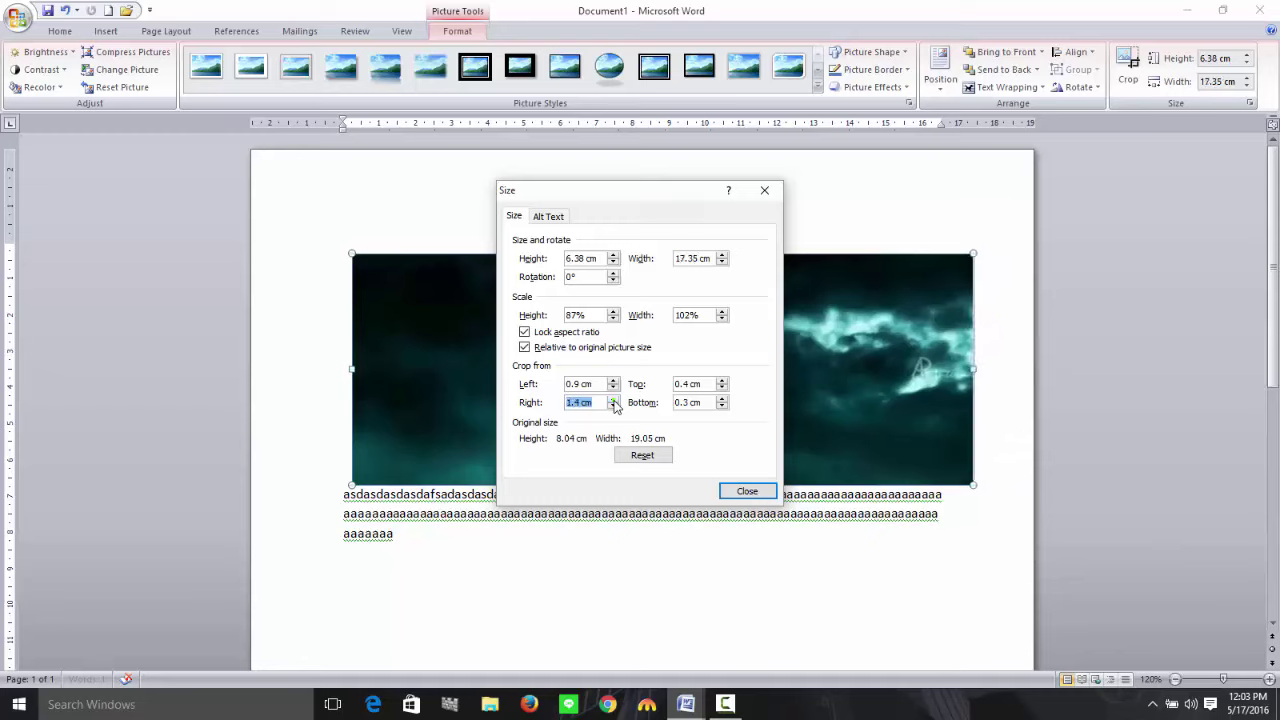
left_click(613, 399)
left_click(613, 399)
left_click(613, 399)
left_click(613, 399)
left_click(613, 399)
left_click(613, 399)
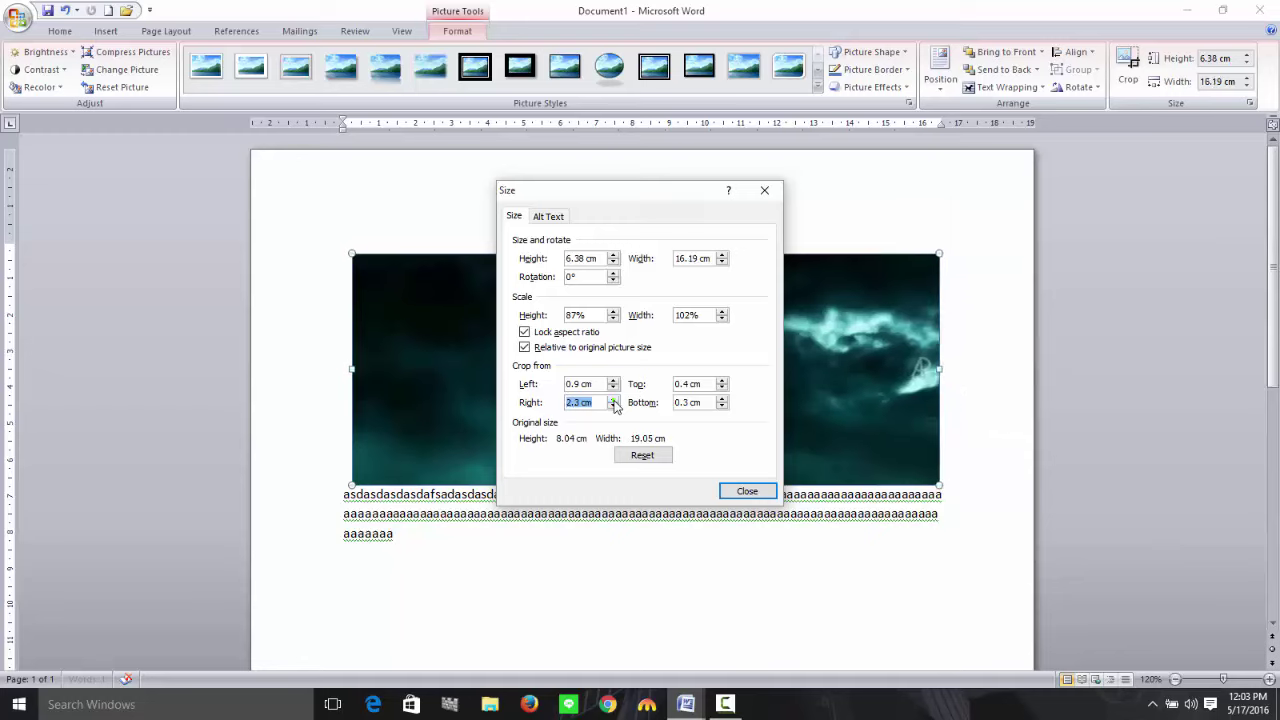
left_click(613, 399)
left_click(613, 399)
left_click(613, 399)
left_click(613, 399)
left_click(613, 399)
left_click(613, 399)
left_click(613, 399)
left_click(613, 399)
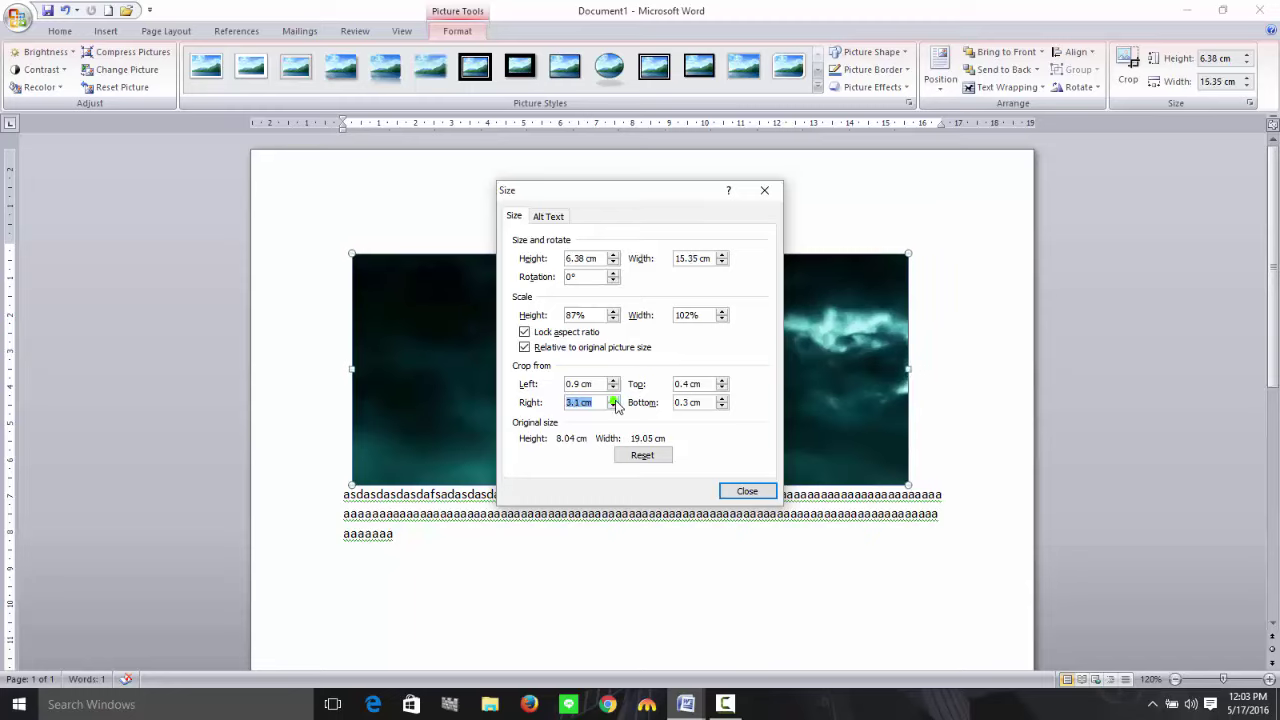
left_click(742, 491)
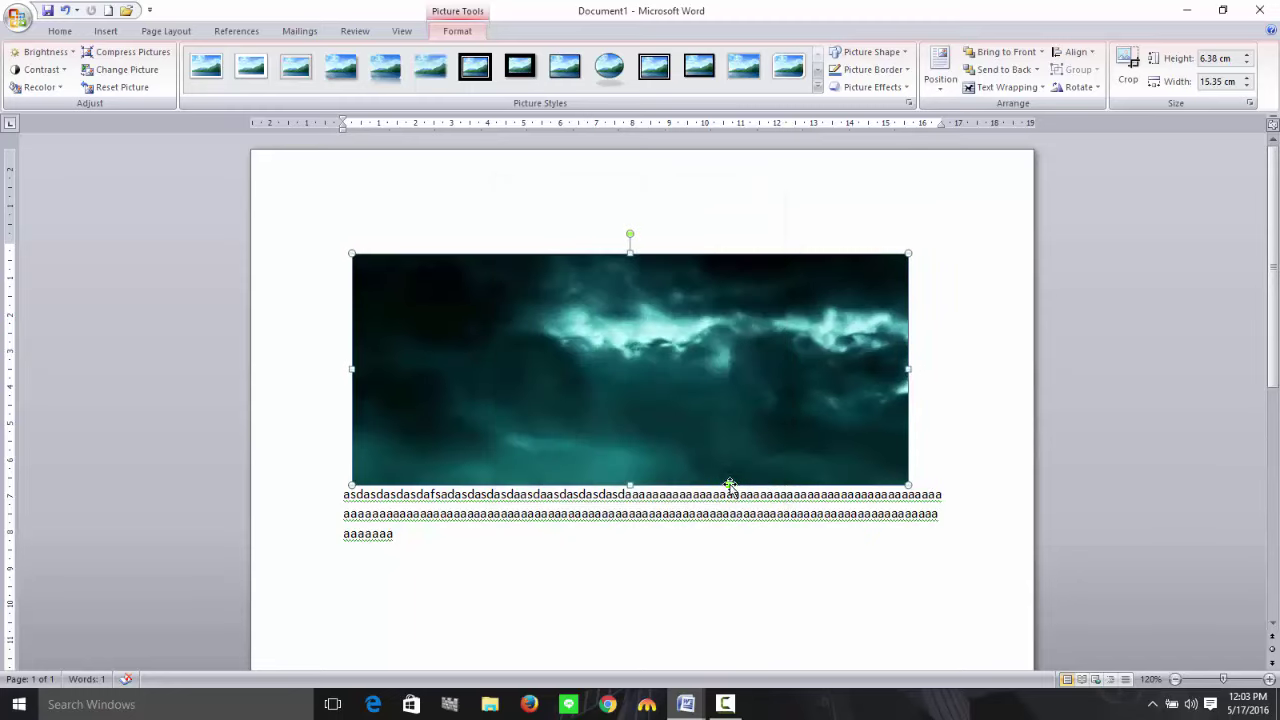
Crop the picture freehand from its top edge, left edge and upper-left corner to about 5.5 cm high and 13.7 cm wide.
left_click(1129, 63)
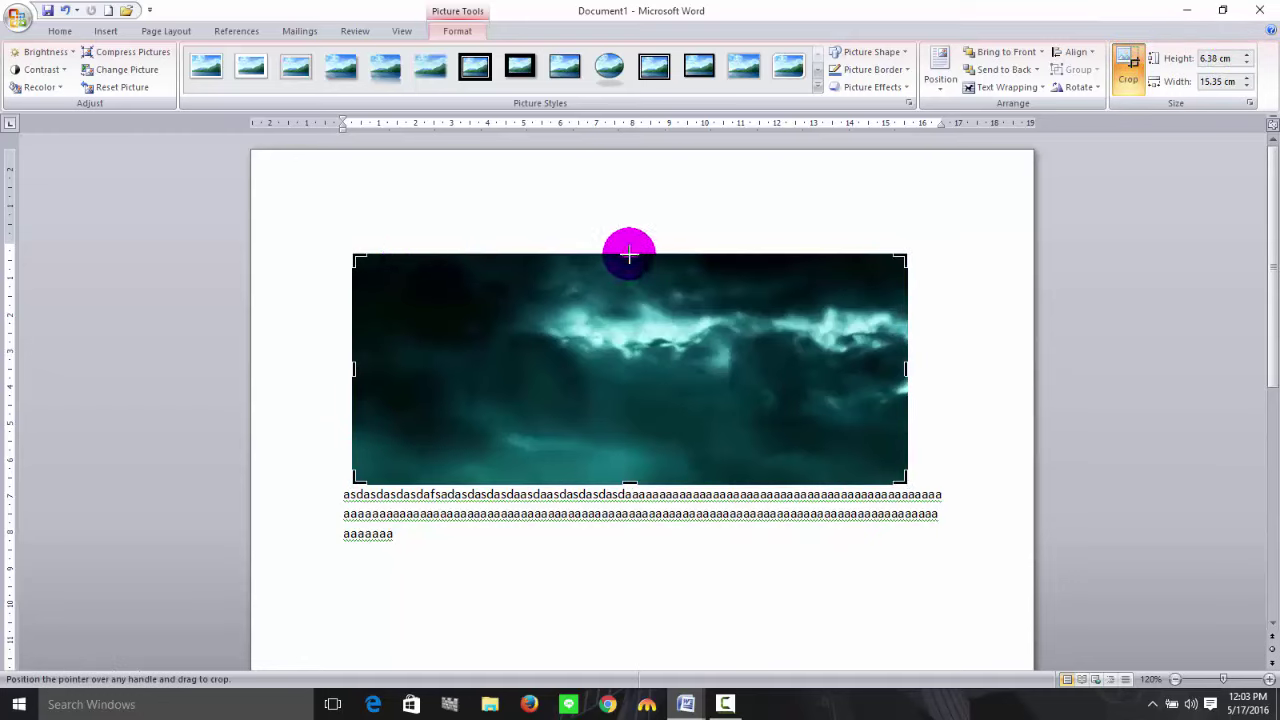
left_click_drag(629, 254, 629, 267)
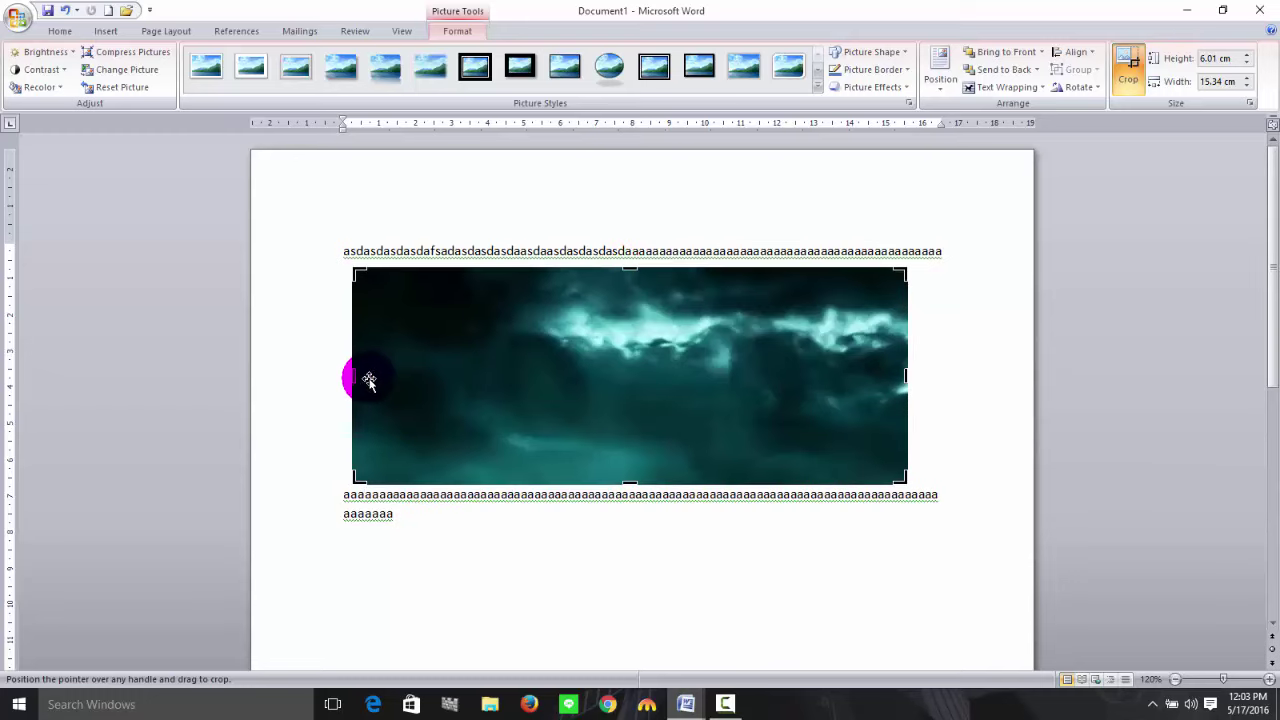
left_click_drag(351, 376, 367, 372)
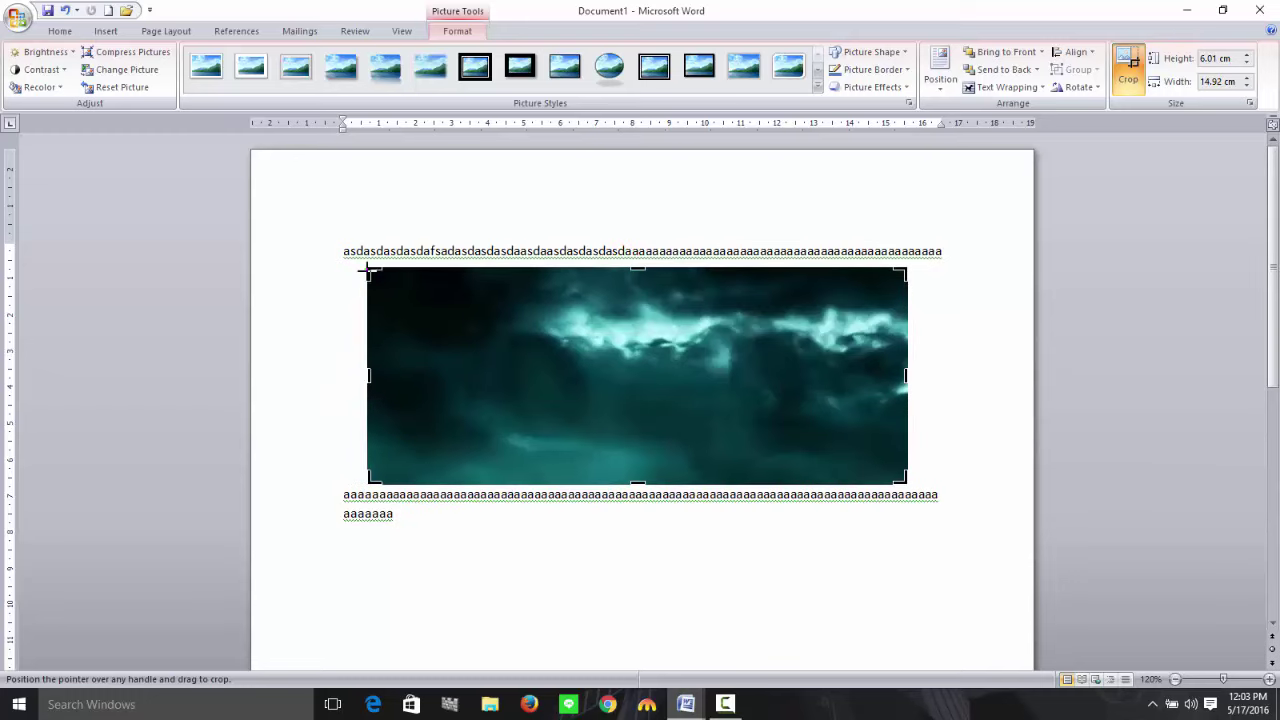
left_click_drag(368, 268, 414, 285)
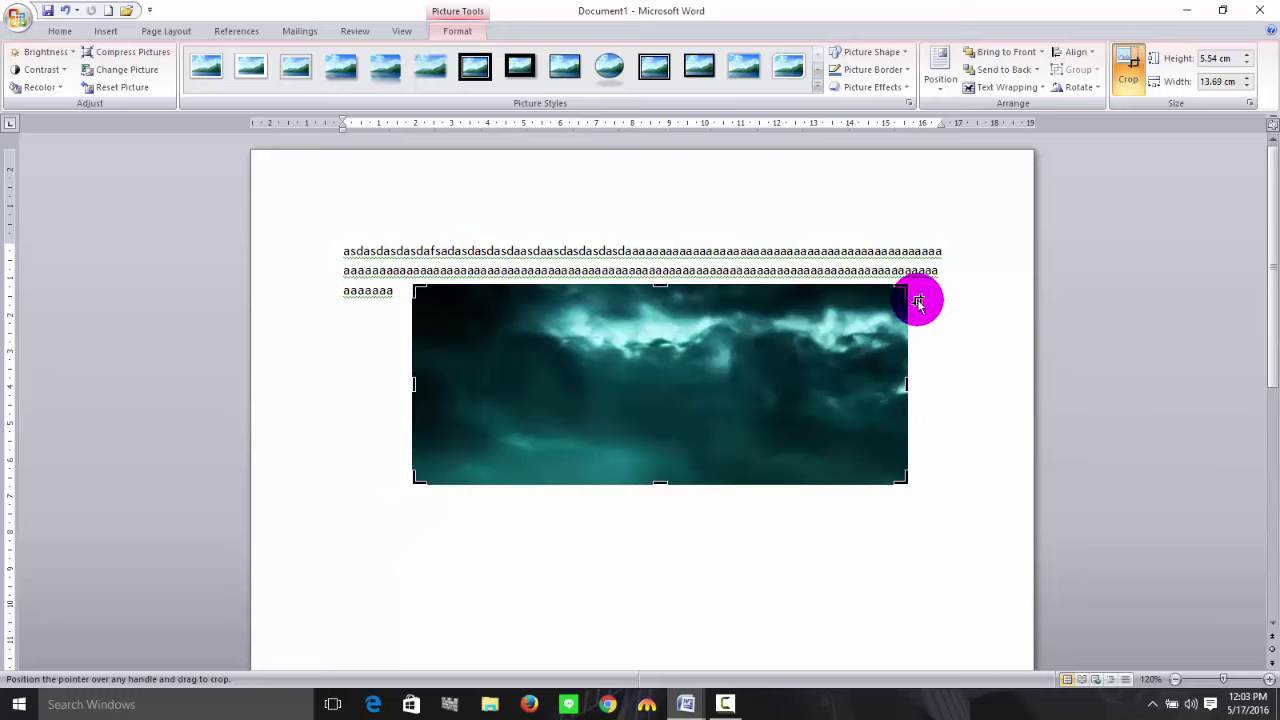
Move the cropped picture up to the left margin so the filler text wraps along its right side and below.
left_click_drag(744, 337, 686, 300)
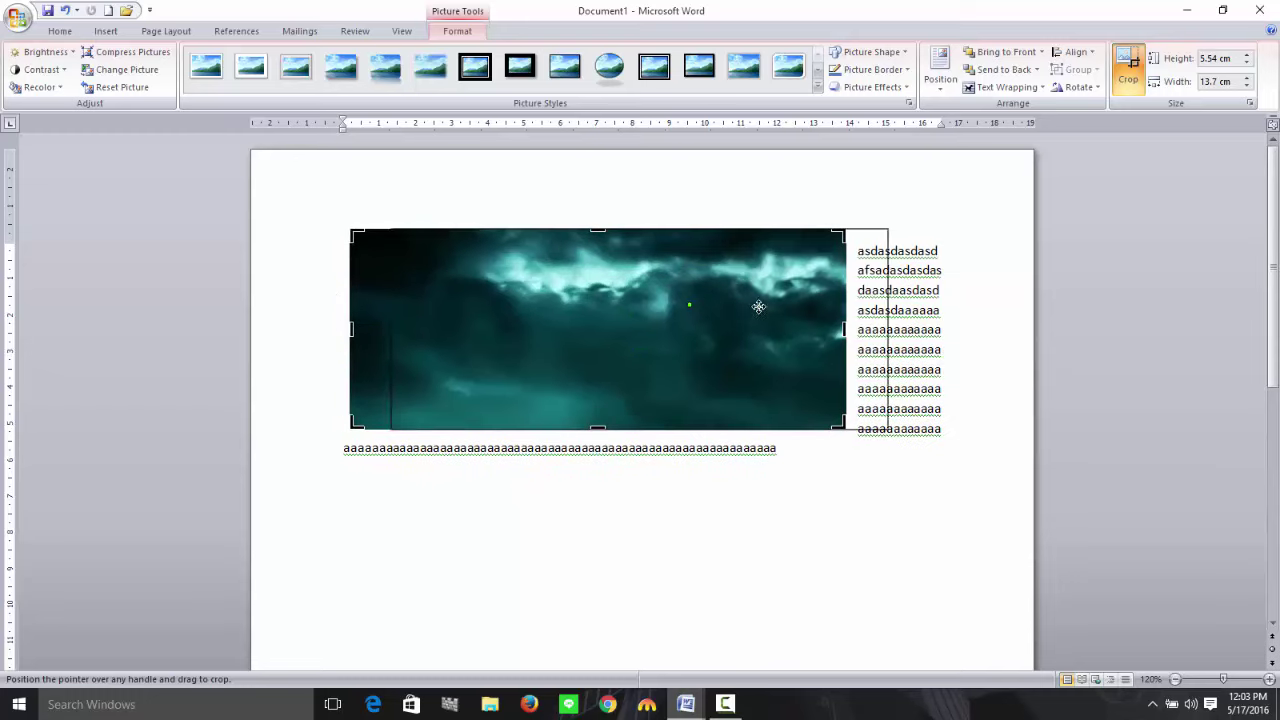
left_click_drag(782, 305, 694, 293)
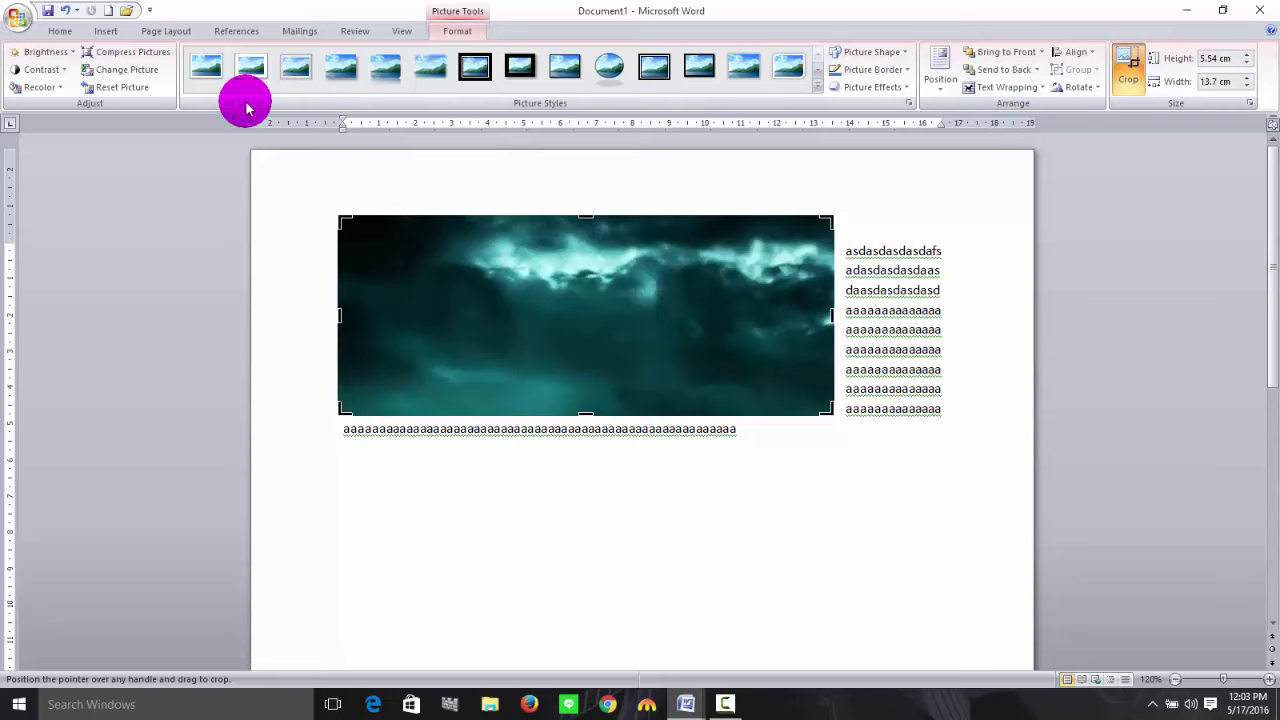
Set the picture's brightness to 1% and contrast to 3% in the picture correction options.
left_click(76, 57)
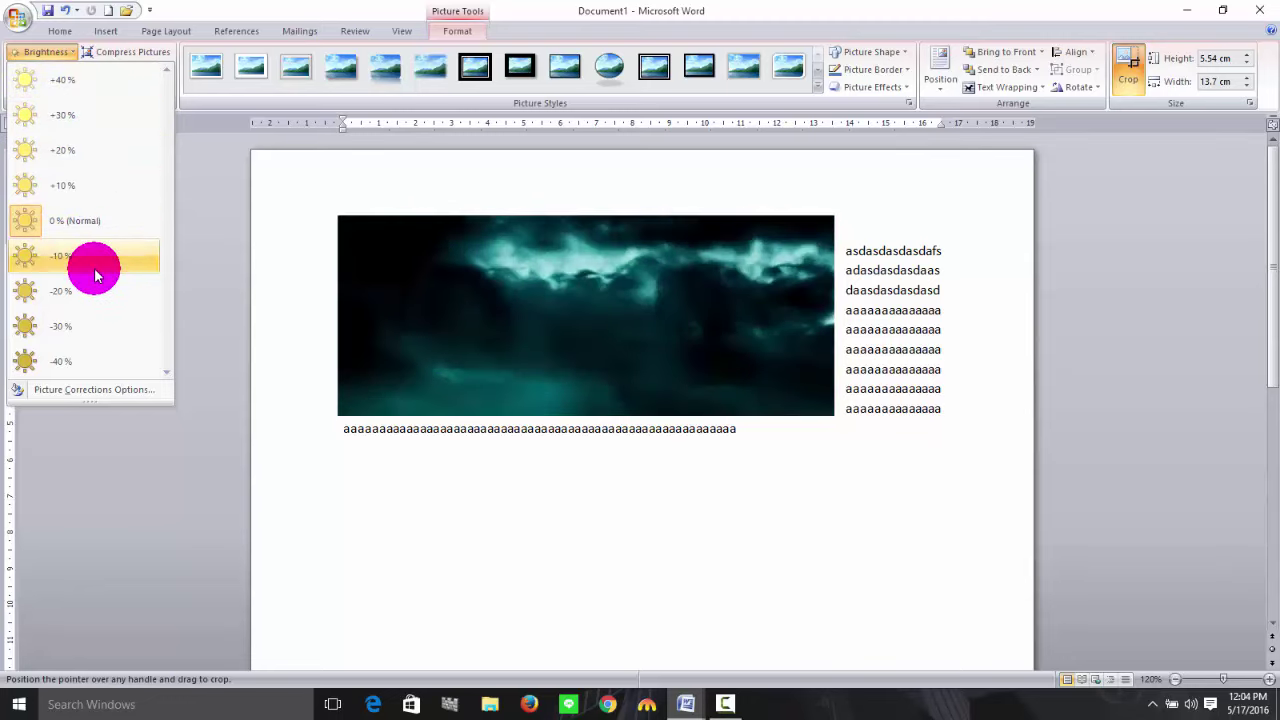
left_click(98, 392)
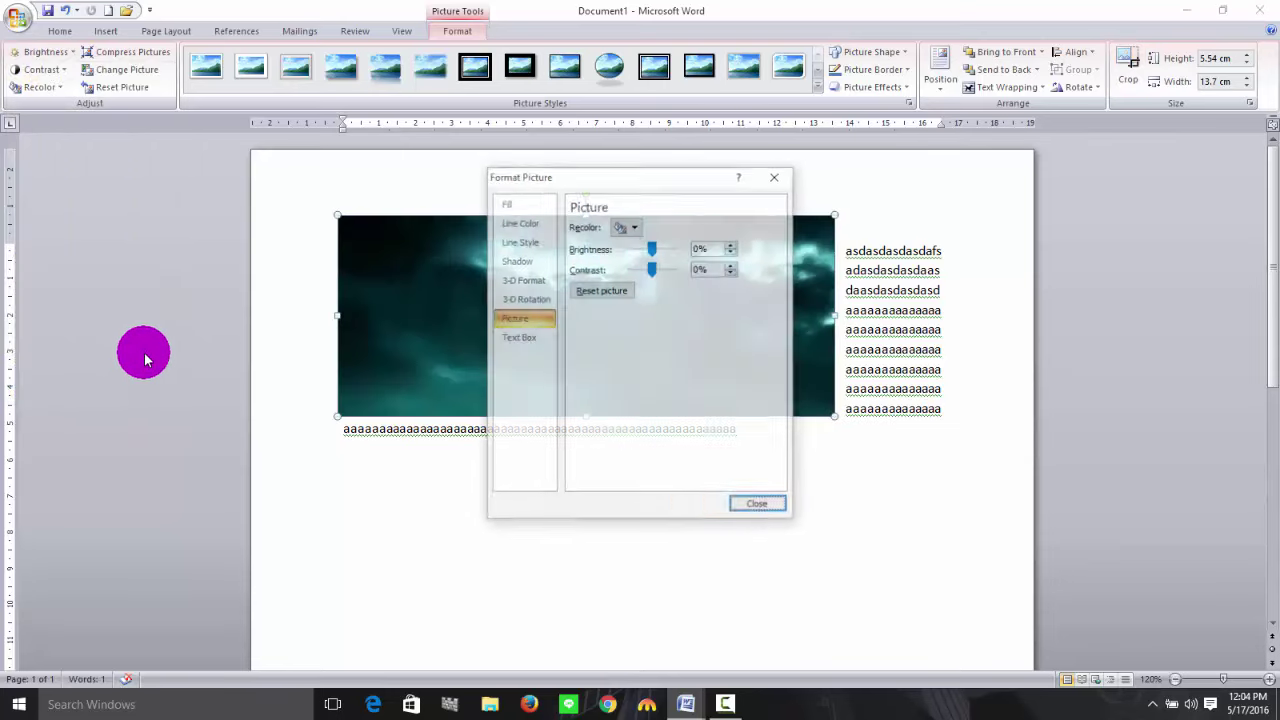
left_click(634, 227)
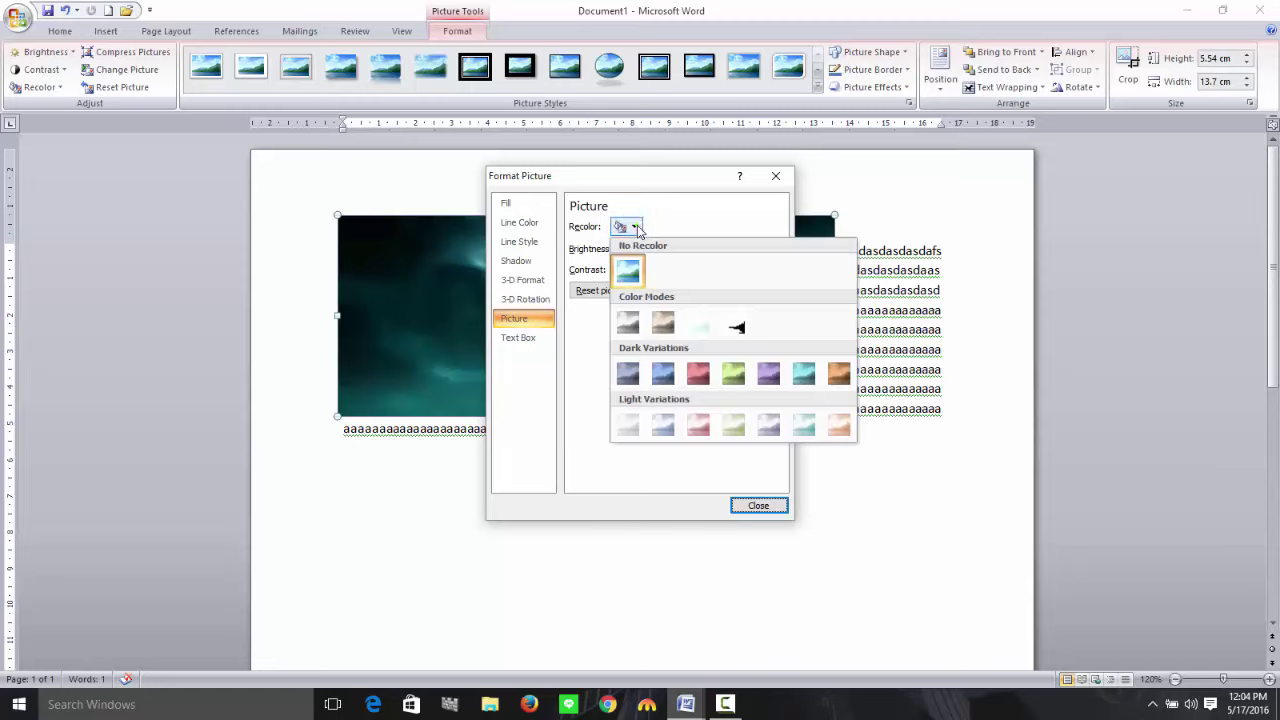
left_click(636, 229)
left_click(657, 249)
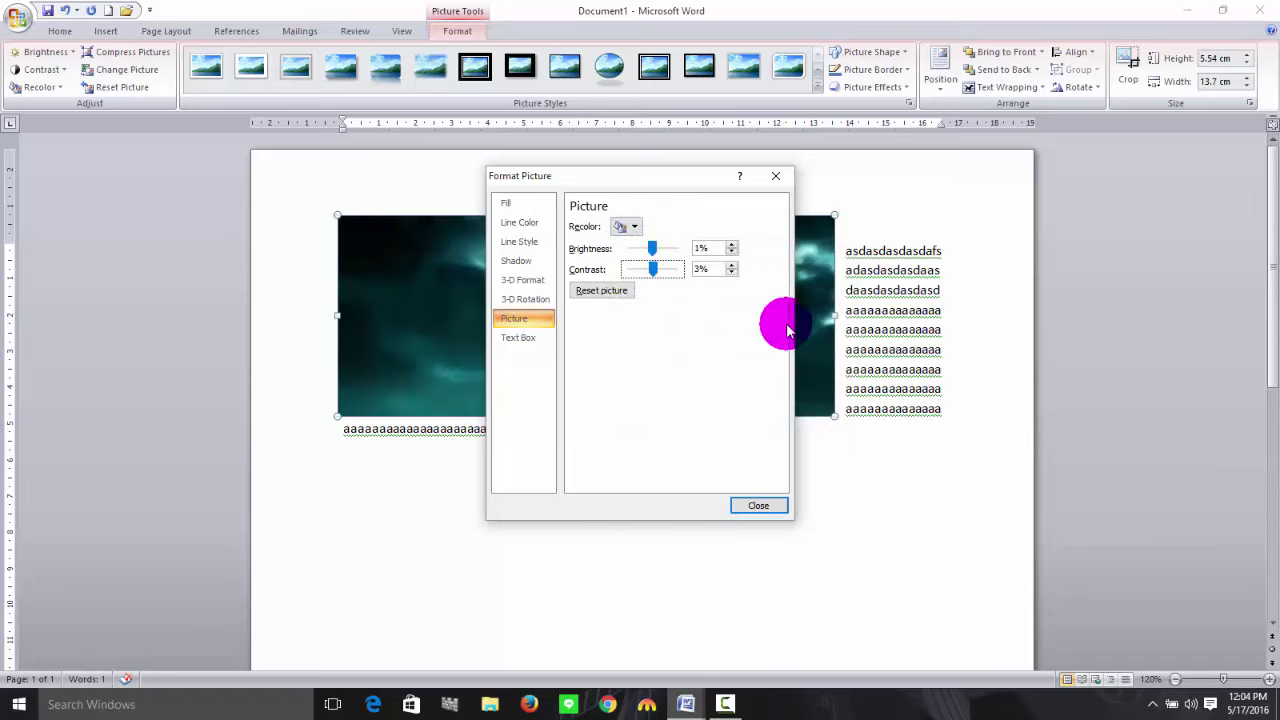
left_click(756, 505)
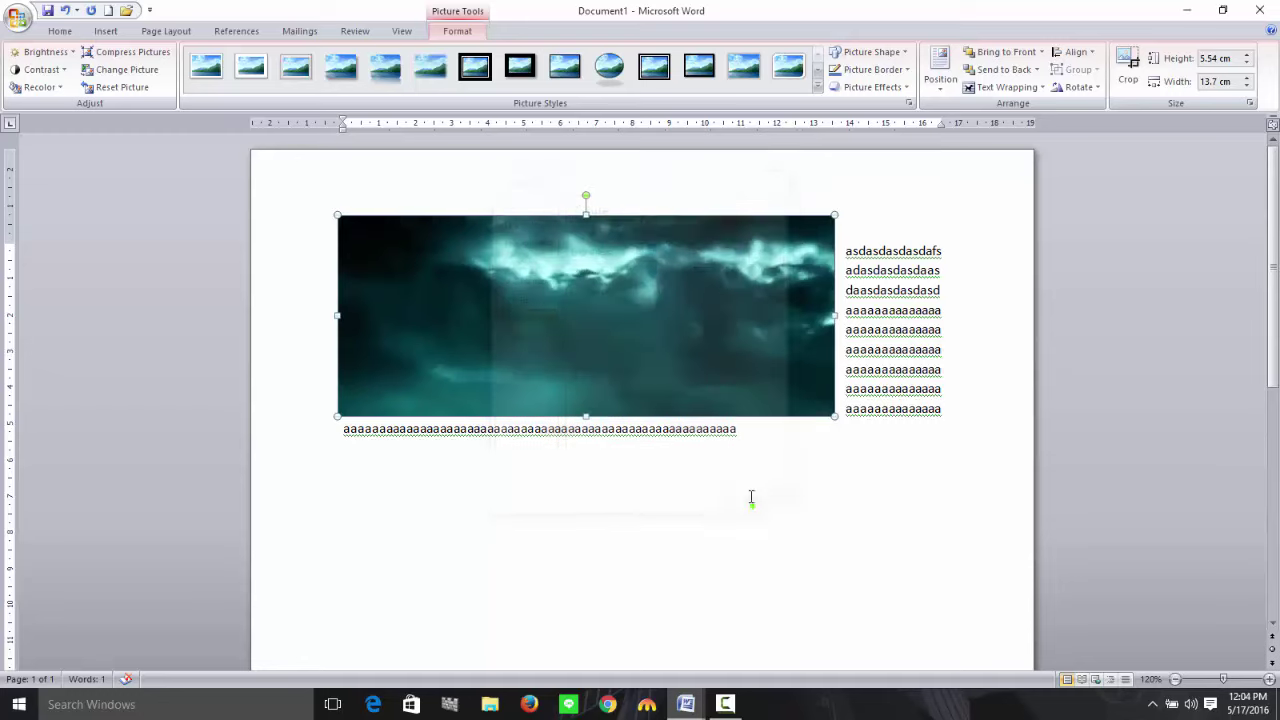
Browse the contrast presets and preview the light and theme-colour recolor variations on the picture.
left_click(44, 69)
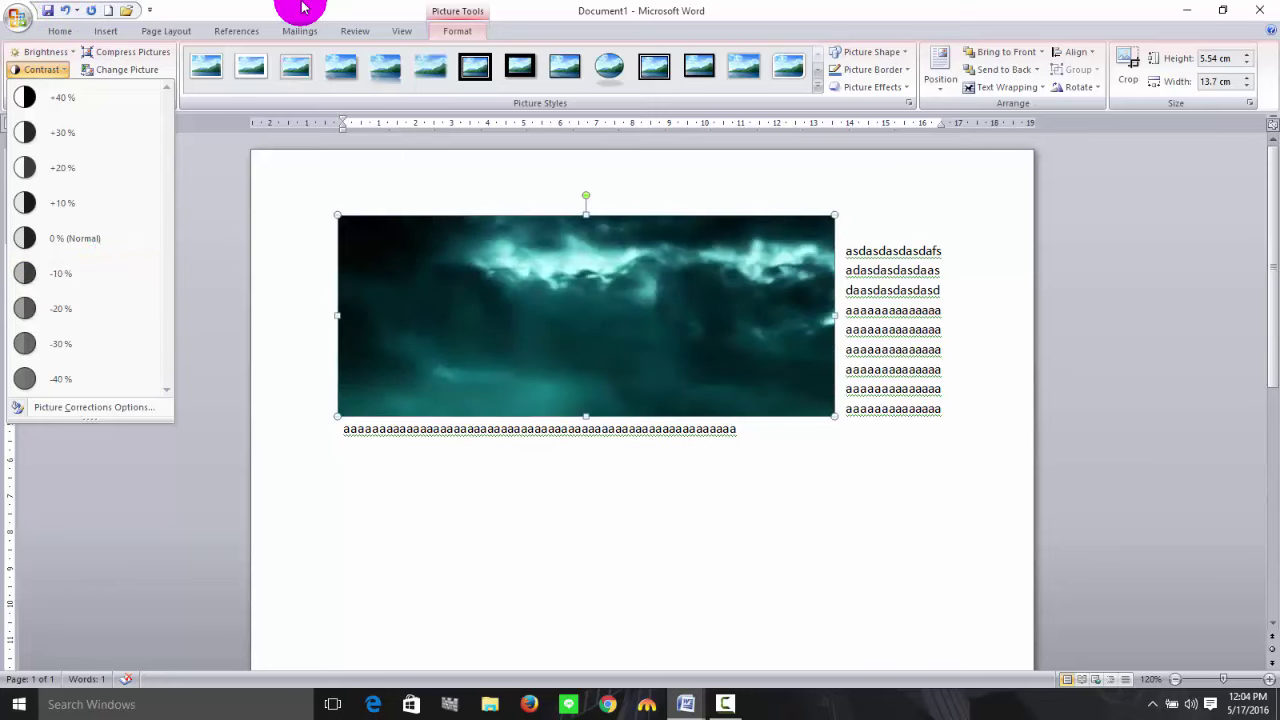
left_click(303, 8)
left_click(40, 90)
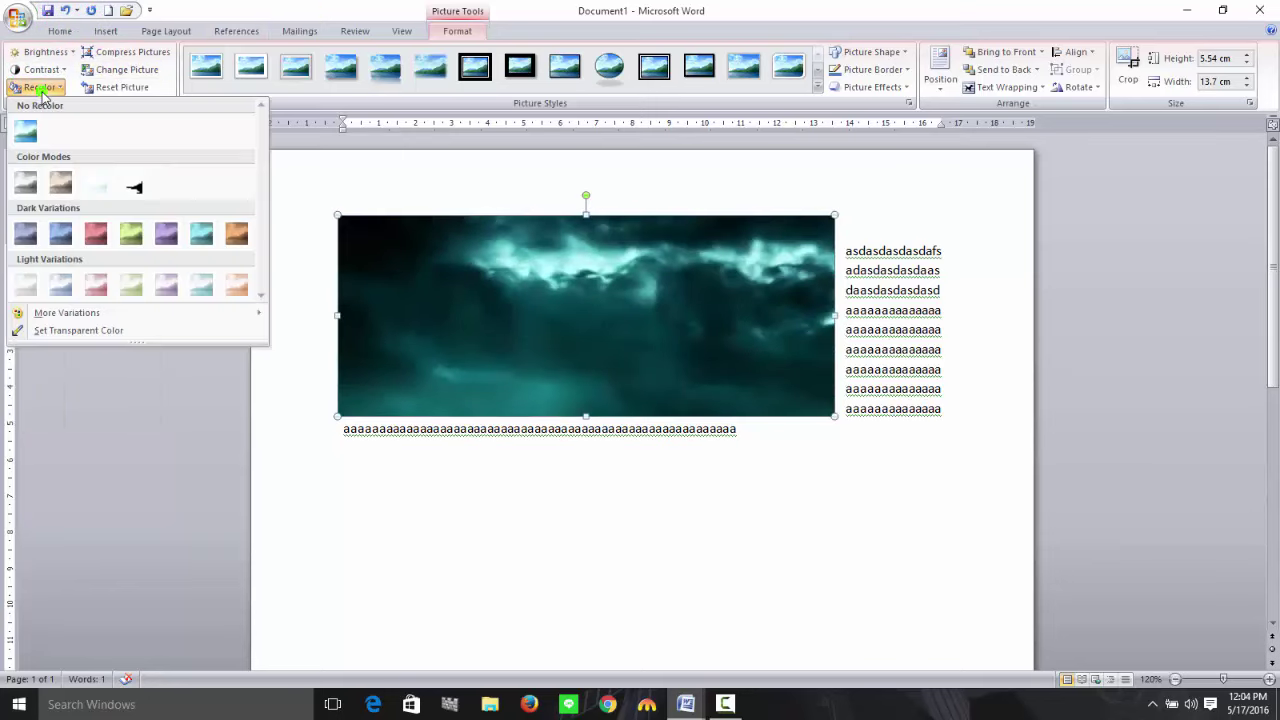
left_click(62, 91)
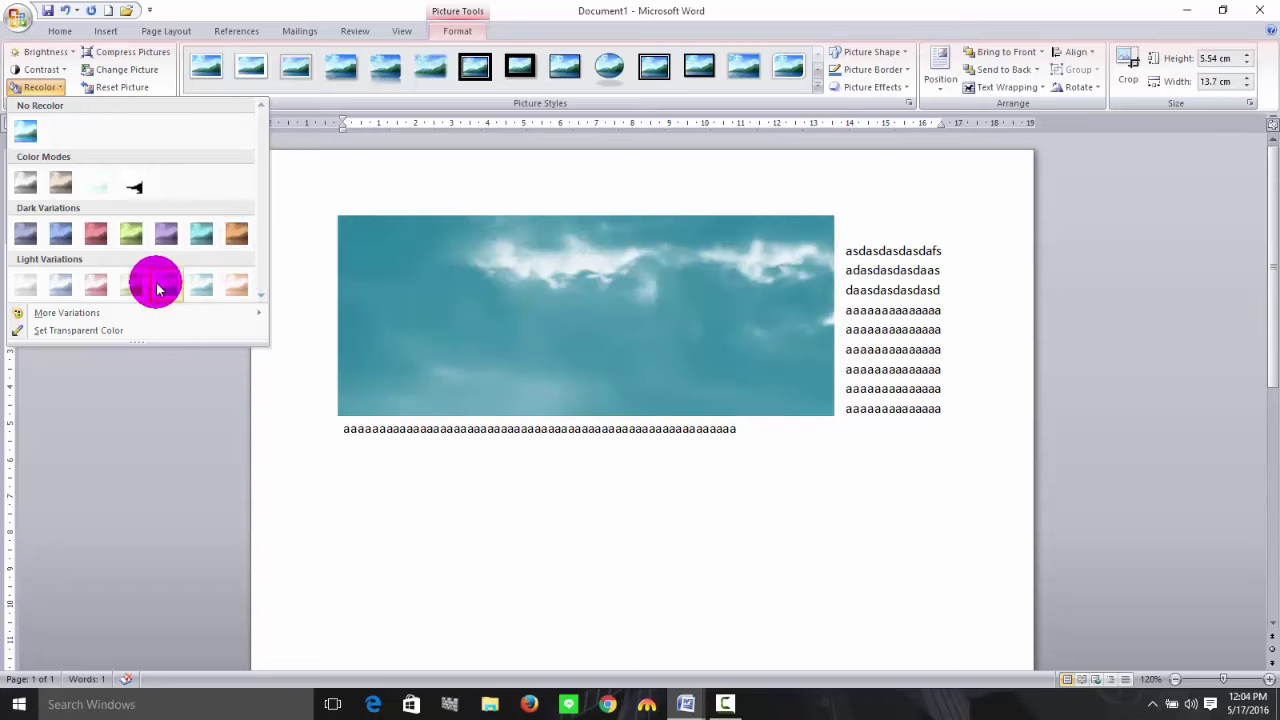
mouse_move(88, 317)
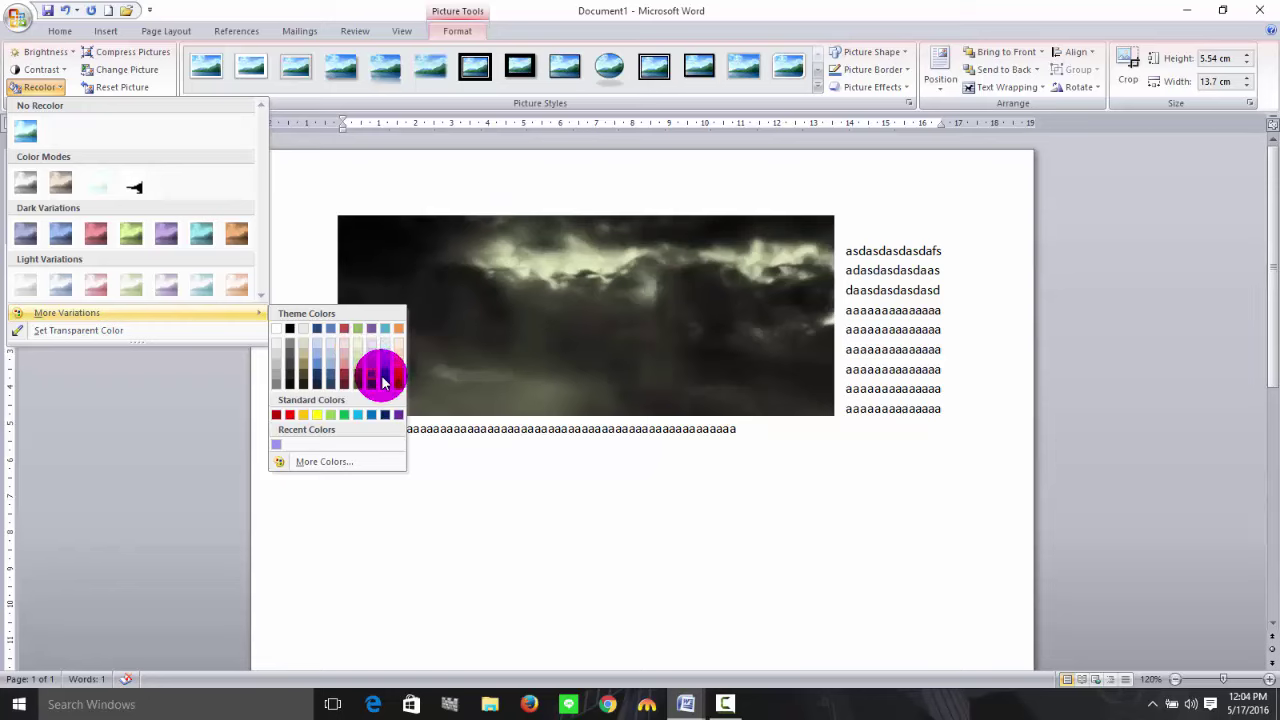
Set a dark colour near the picture's upper-left area as transparent and shift the picture slightly right.
left_click(110, 332)
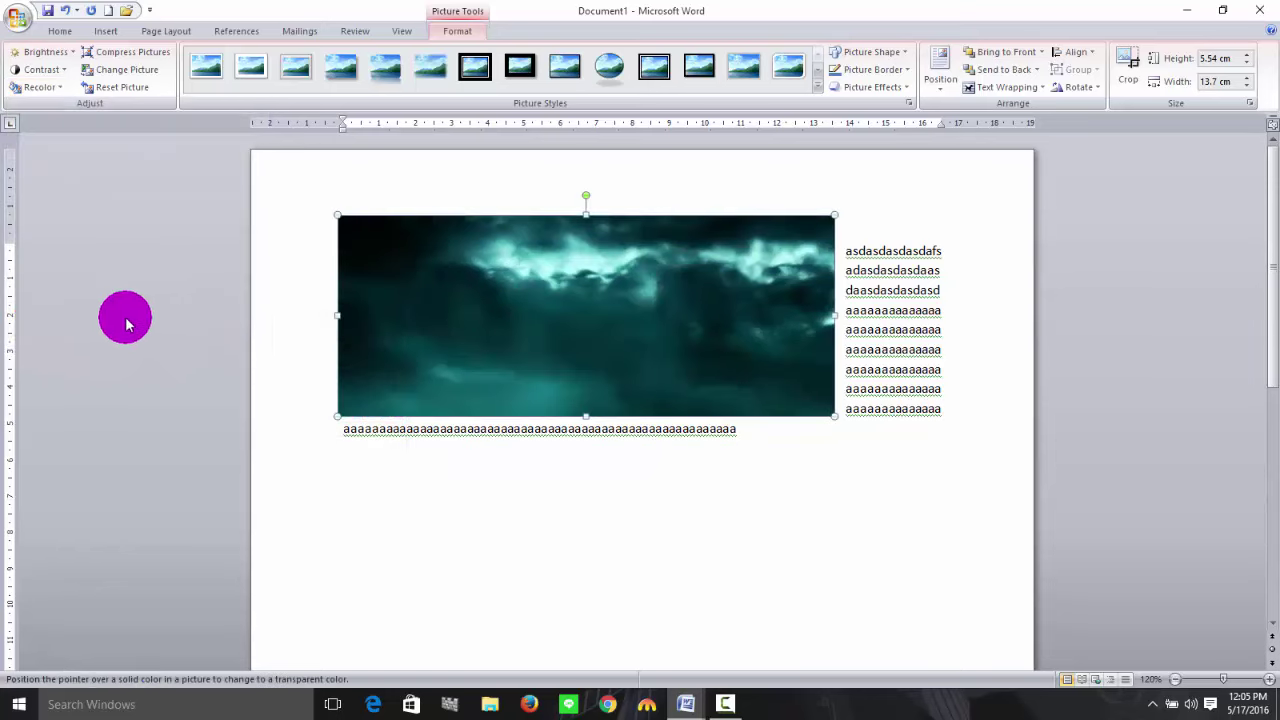
left_click(394, 278)
left_click_drag(512, 300, 536, 296)
left_click_drag(425, 283, 454, 278)
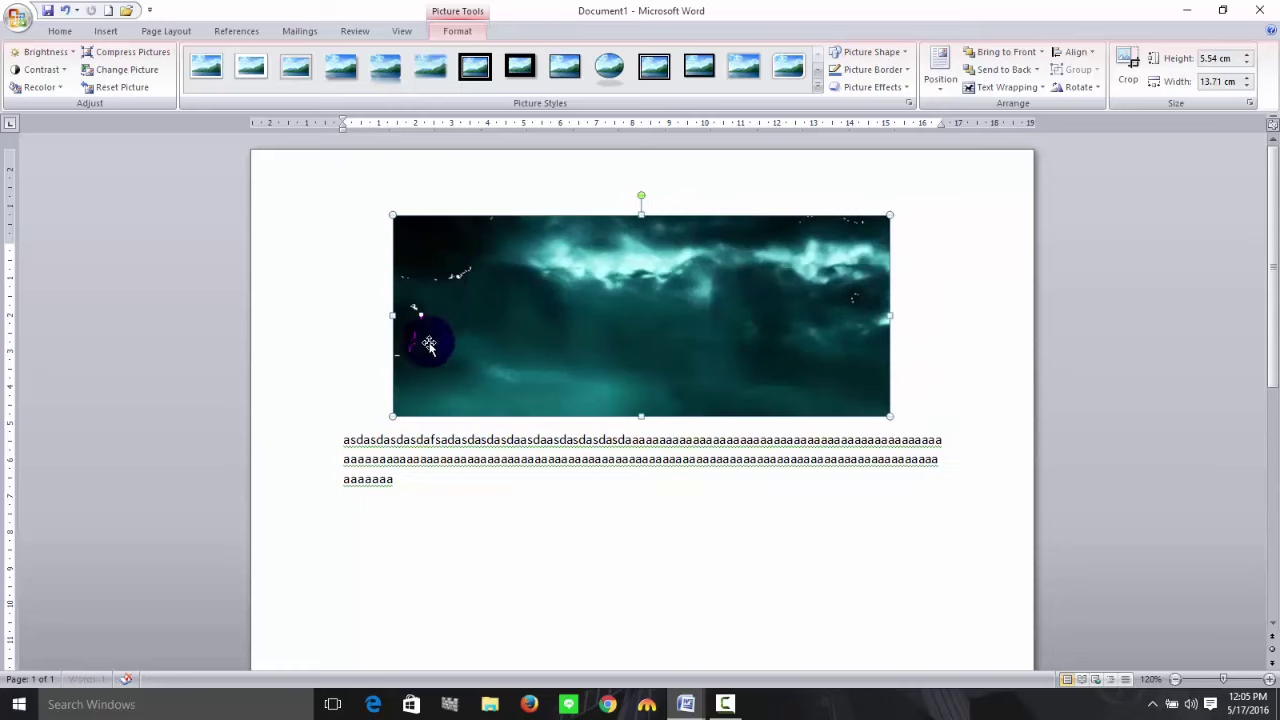
left_click_drag(423, 343, 382, 343)
Set the dark teal shade in the left half of the picture as the transparent colour.
left_click(95, 178)
left_click(36, 88)
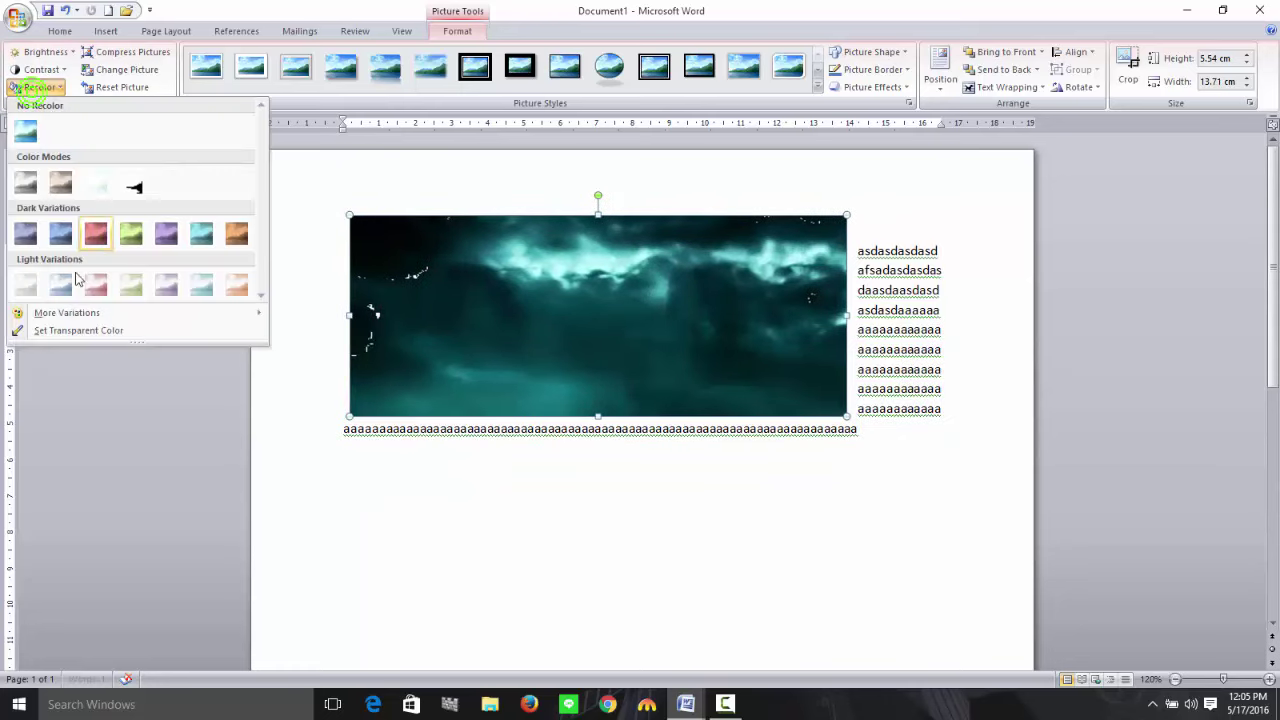
left_click(55, 316)
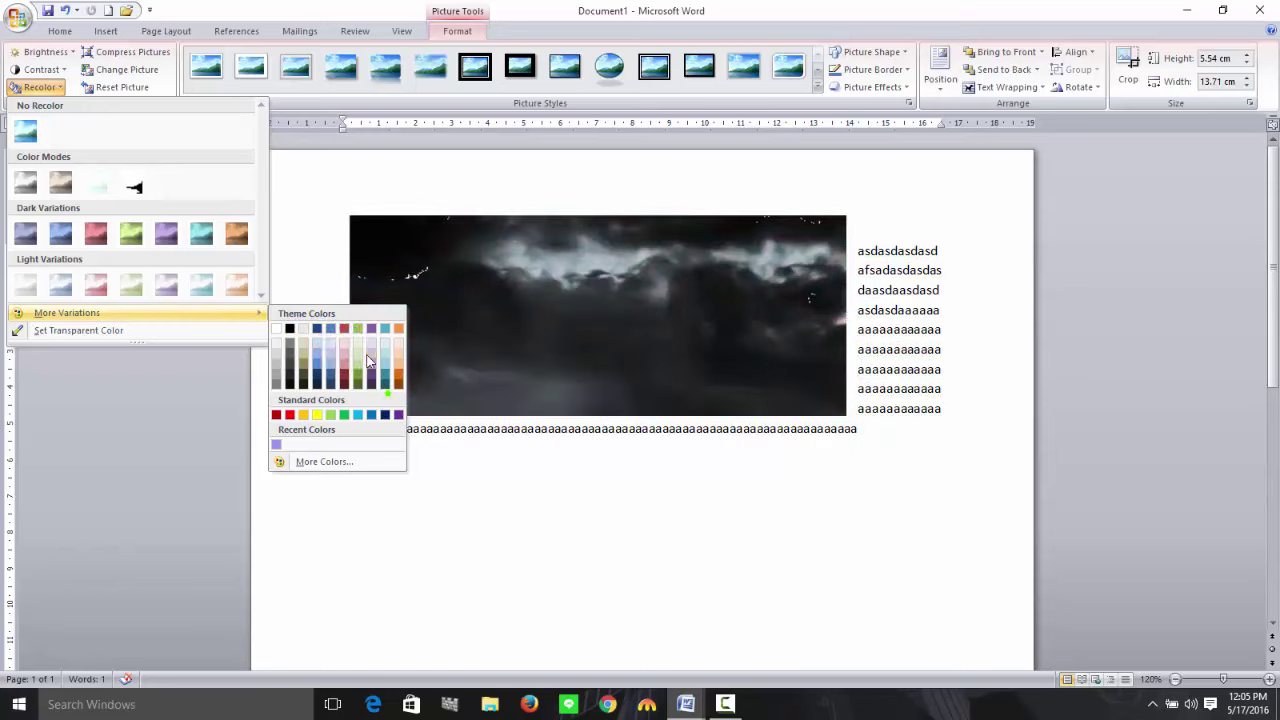
left_click(160, 331)
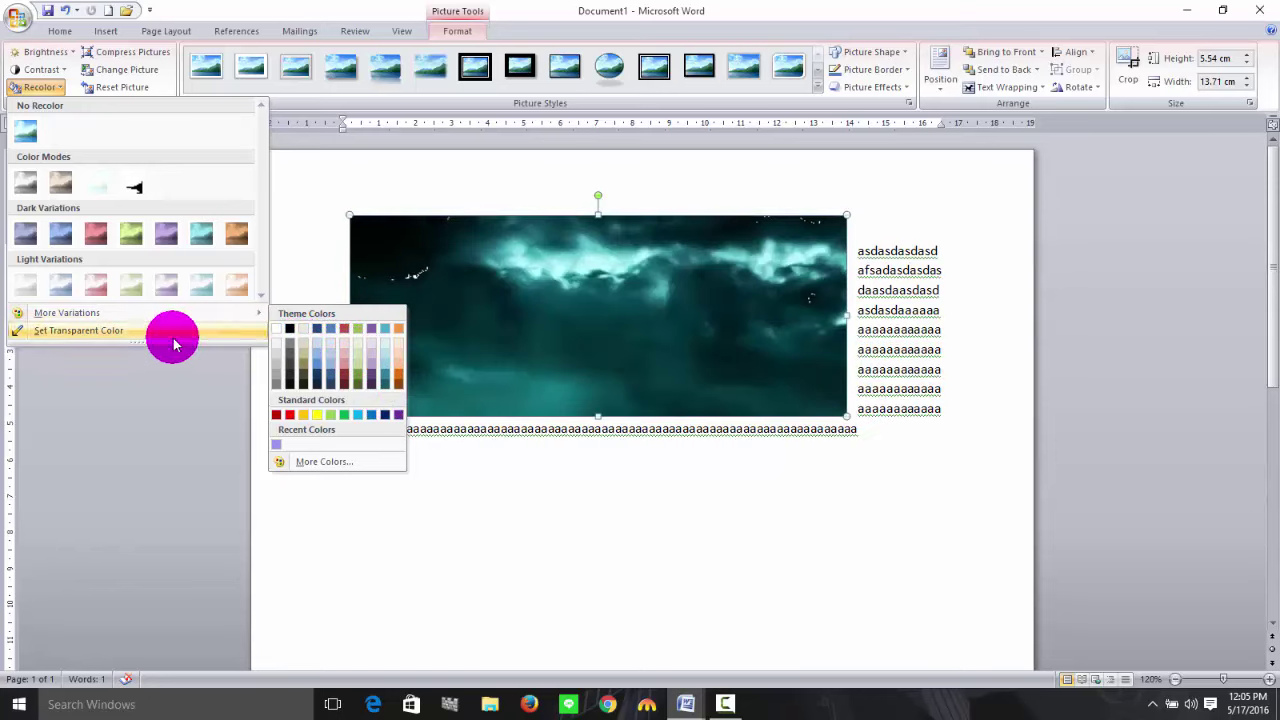
left_click(433, 297)
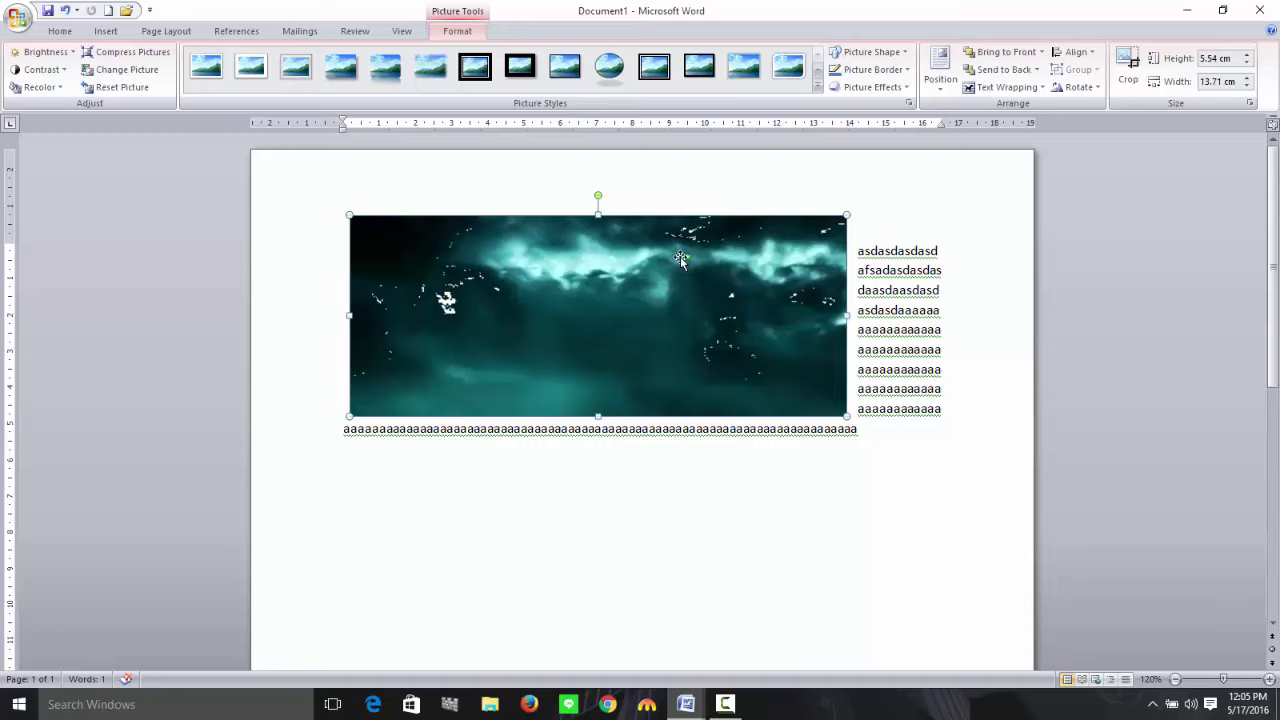
left_click(444, 301)
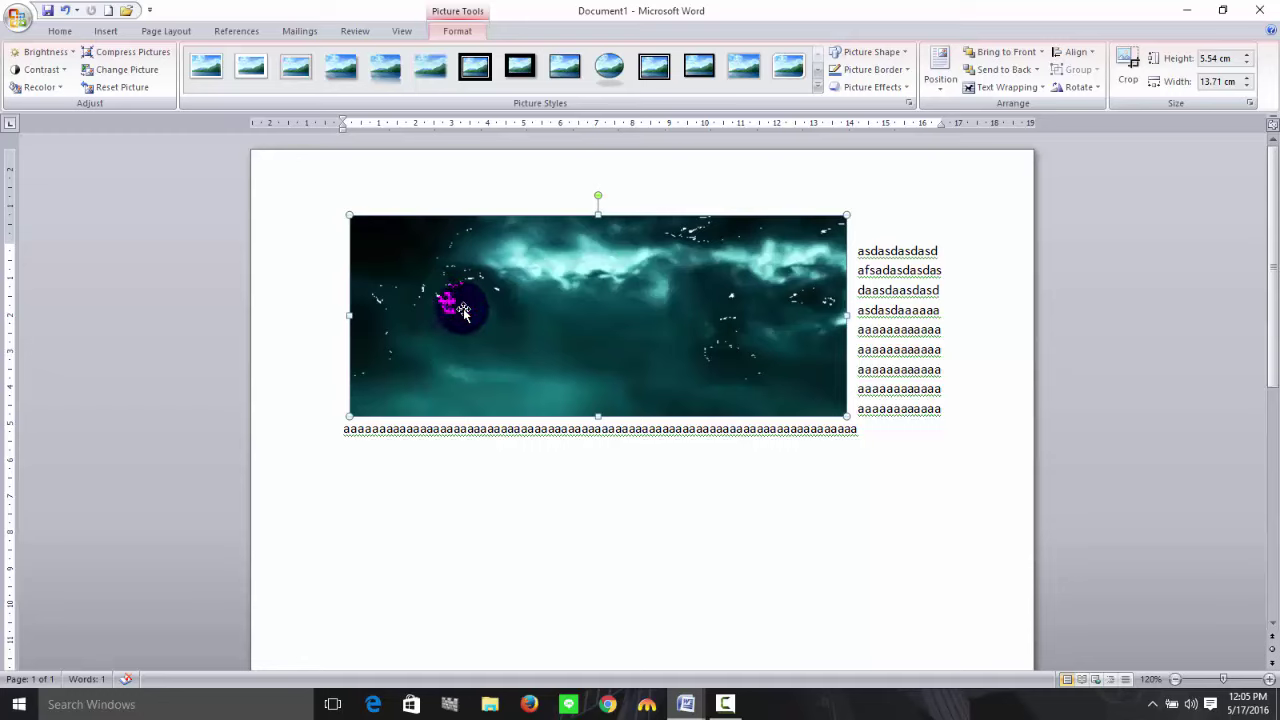
left_click(489, 238)
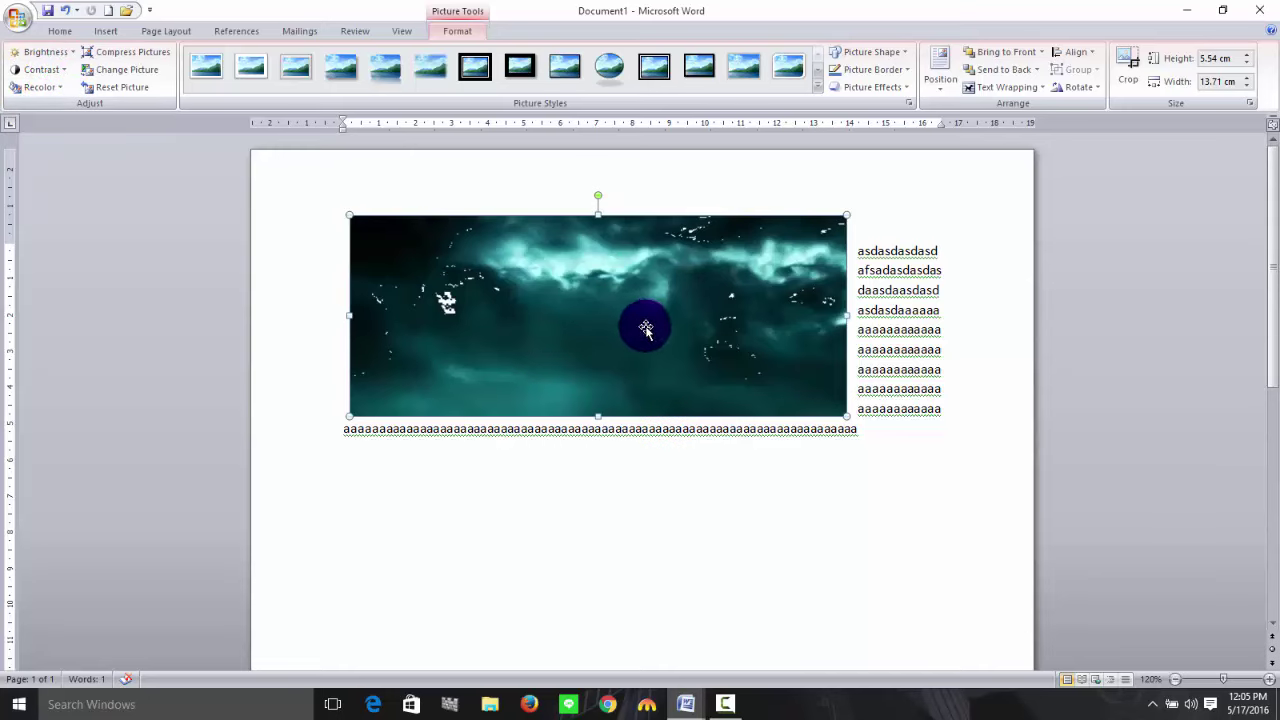
Review the picture compression settings and the replacement picture files without applying anything.
left_click(134, 53)
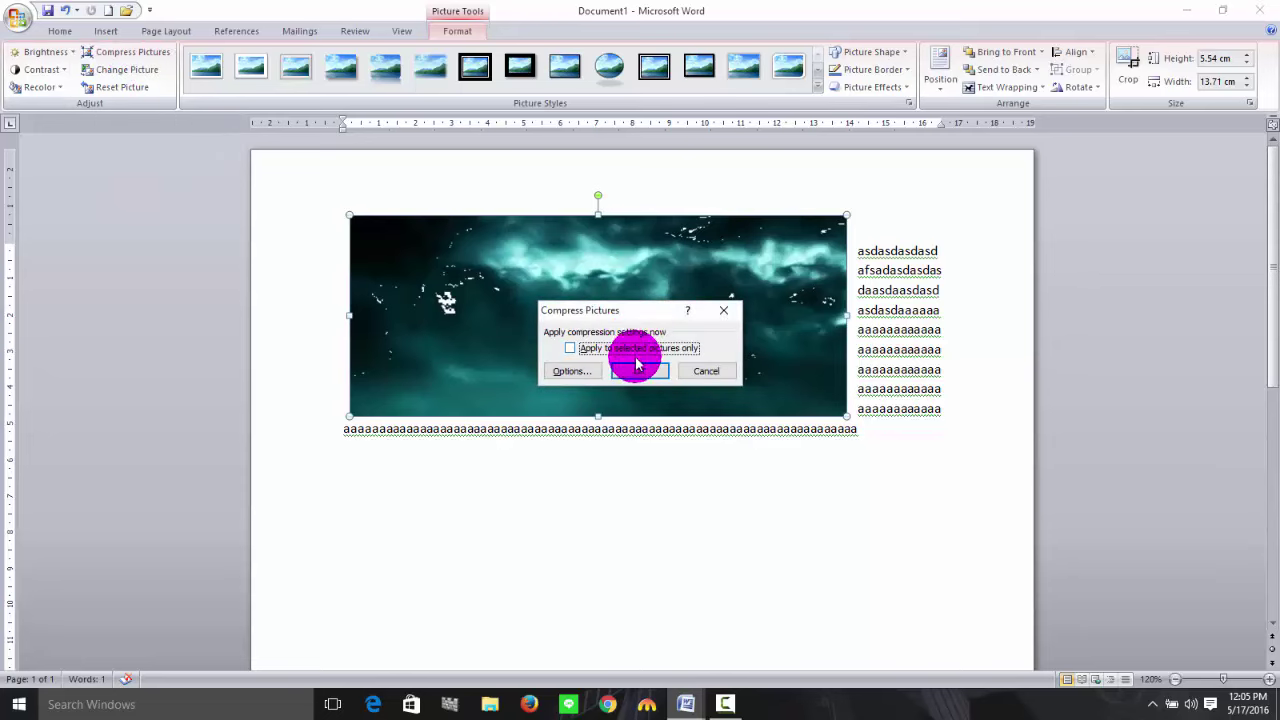
left_click(570, 371)
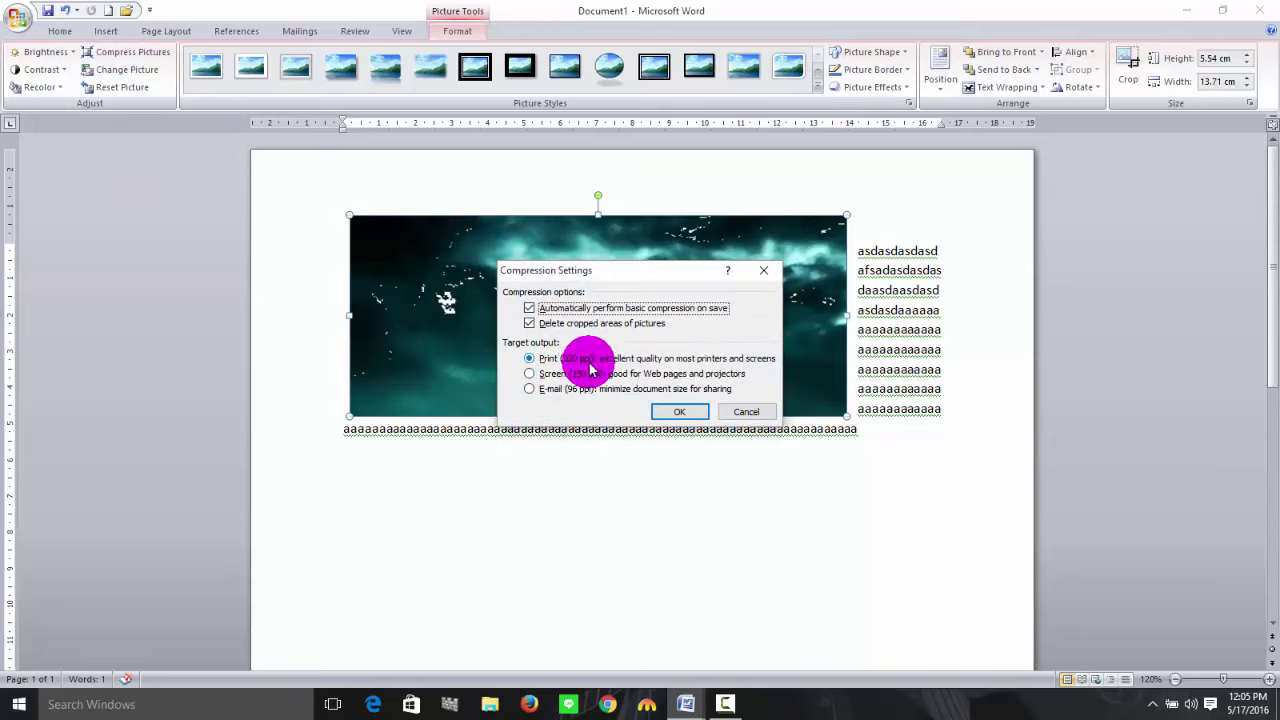
left_click(765, 270)
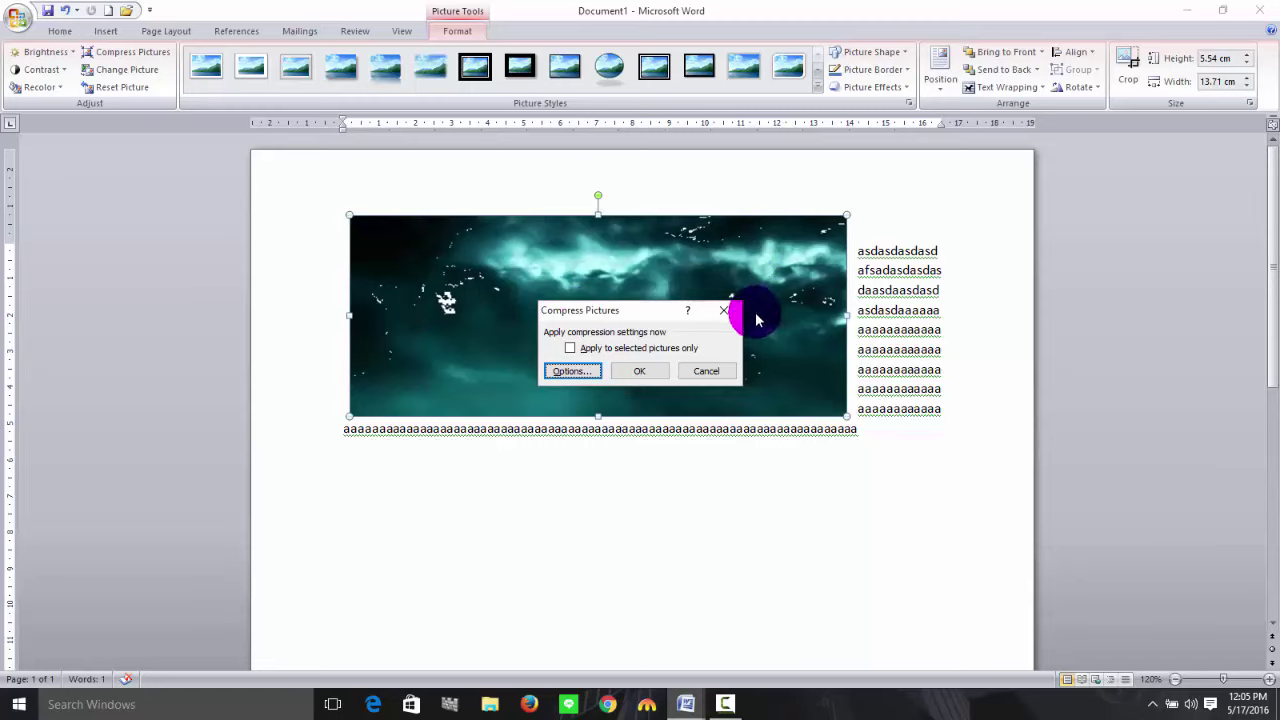
left_click(724, 310)
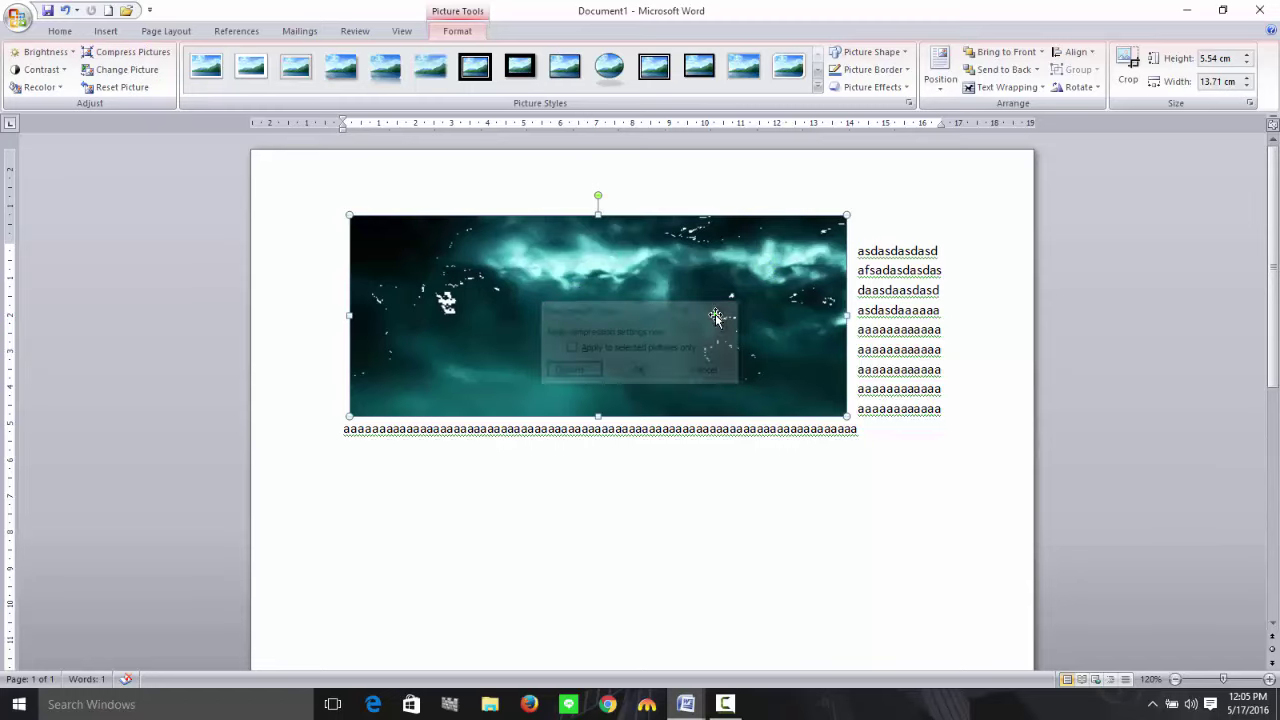
left_click(125, 71)
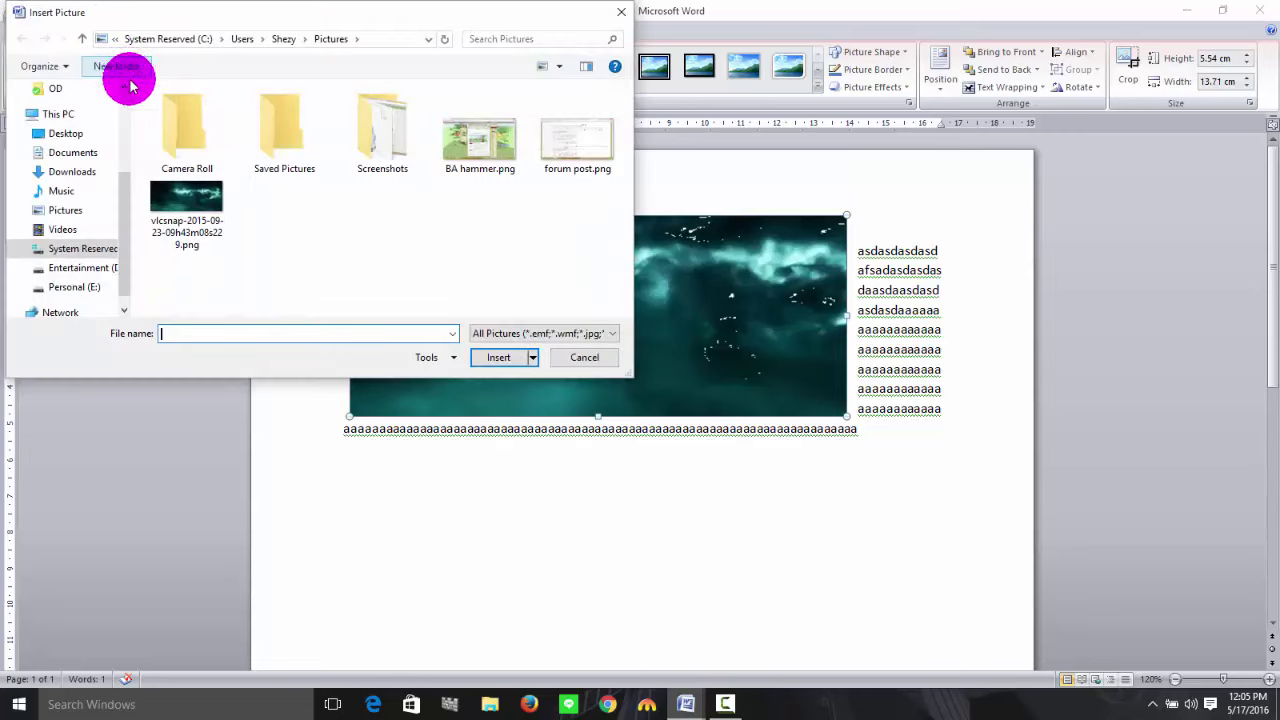
left_click(620, 12)
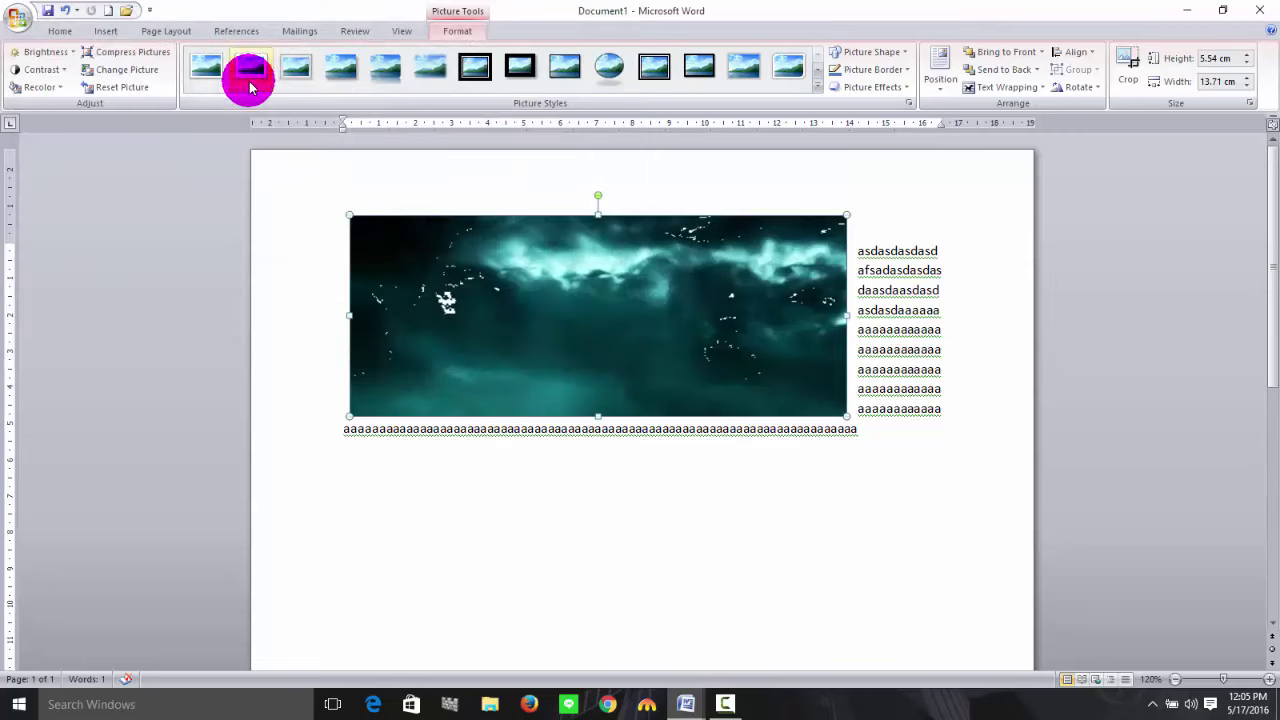
Reset the picture to its original look and size, and move it slightly right and down above the text.
left_click(121, 87)
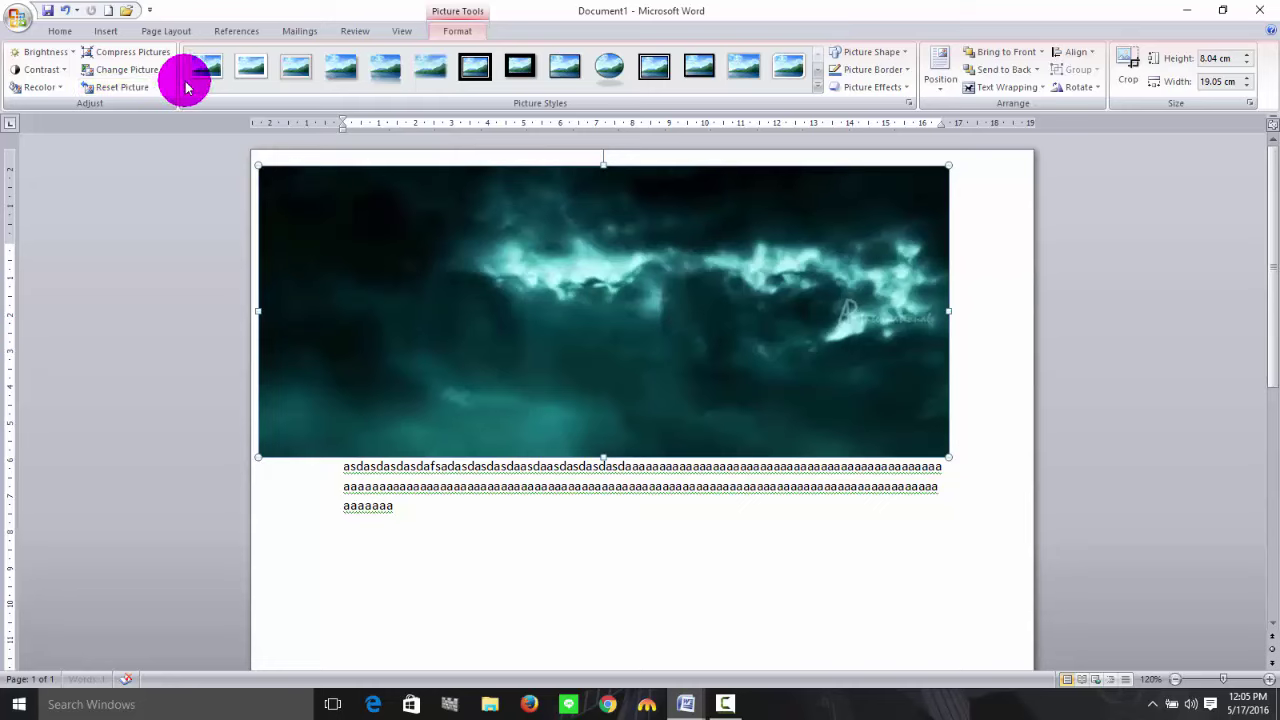
left_click_drag(578, 294, 621, 303)
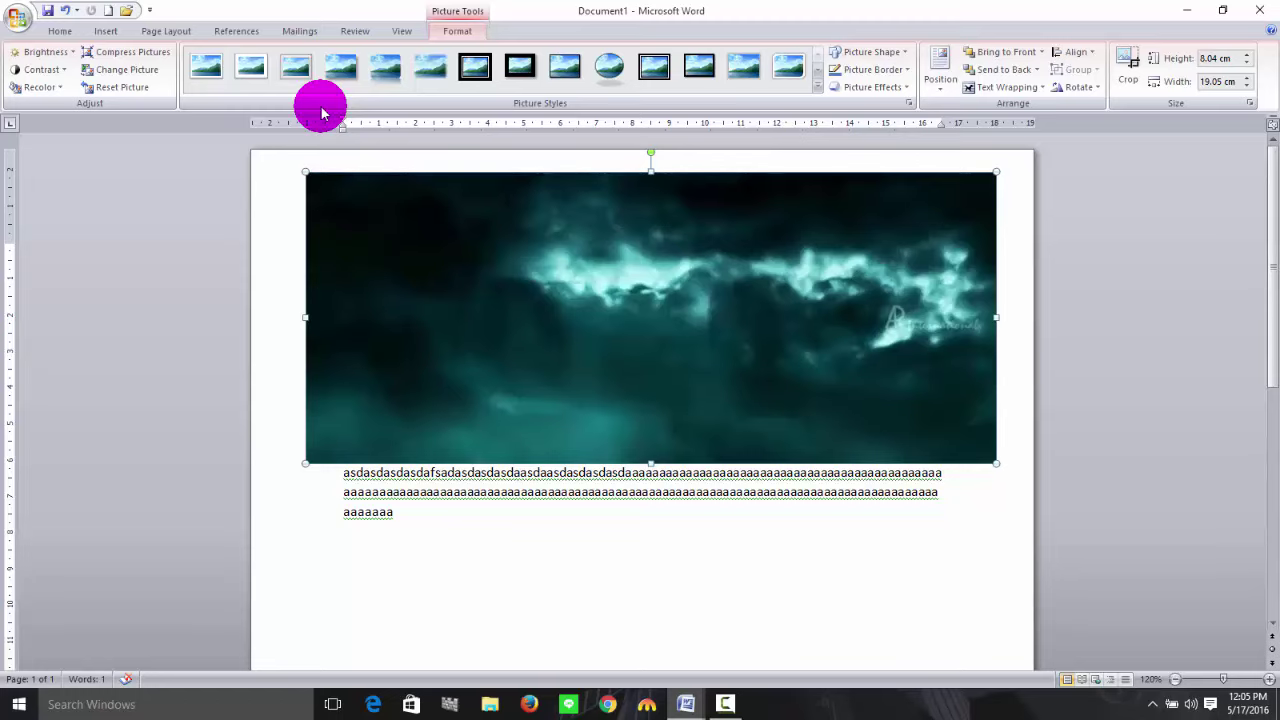
Style the picture with snipped diagonal corners and an orange border, and tilt it with a perspective 3-D rotation.
left_click(296, 66)
left_click(872, 87)
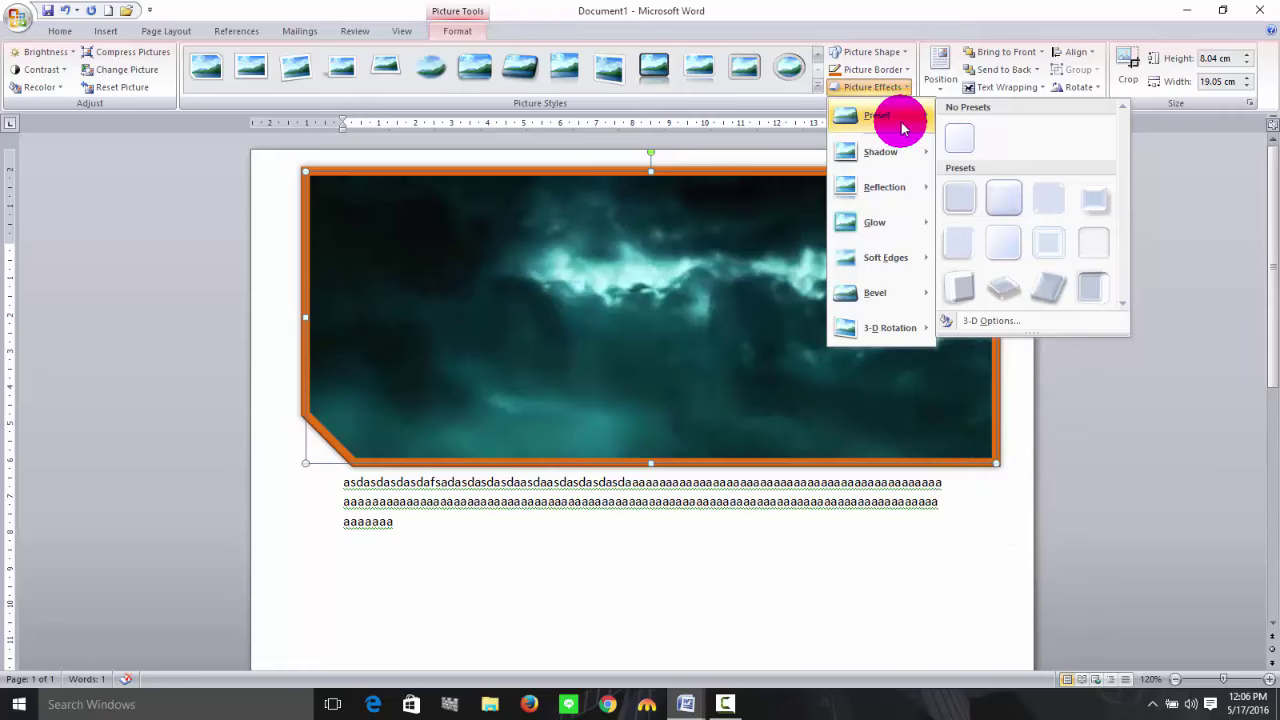
mouse_move(908, 327)
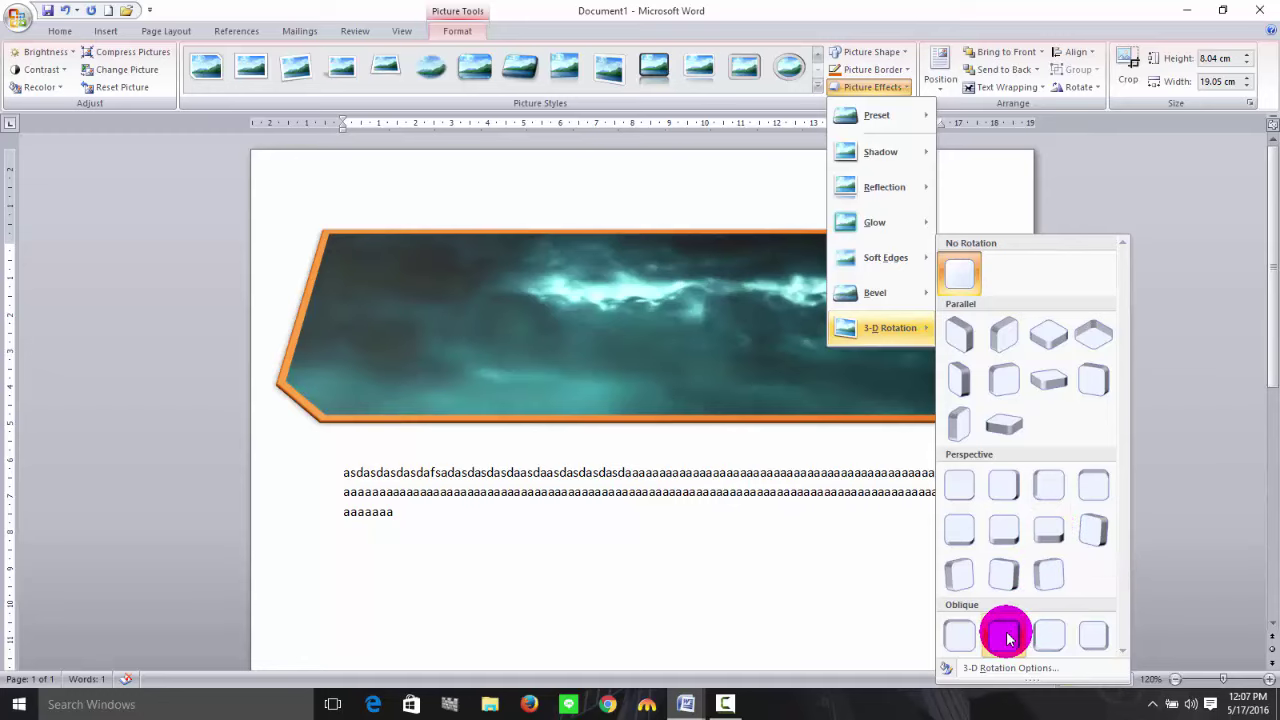
left_click(962, 586)
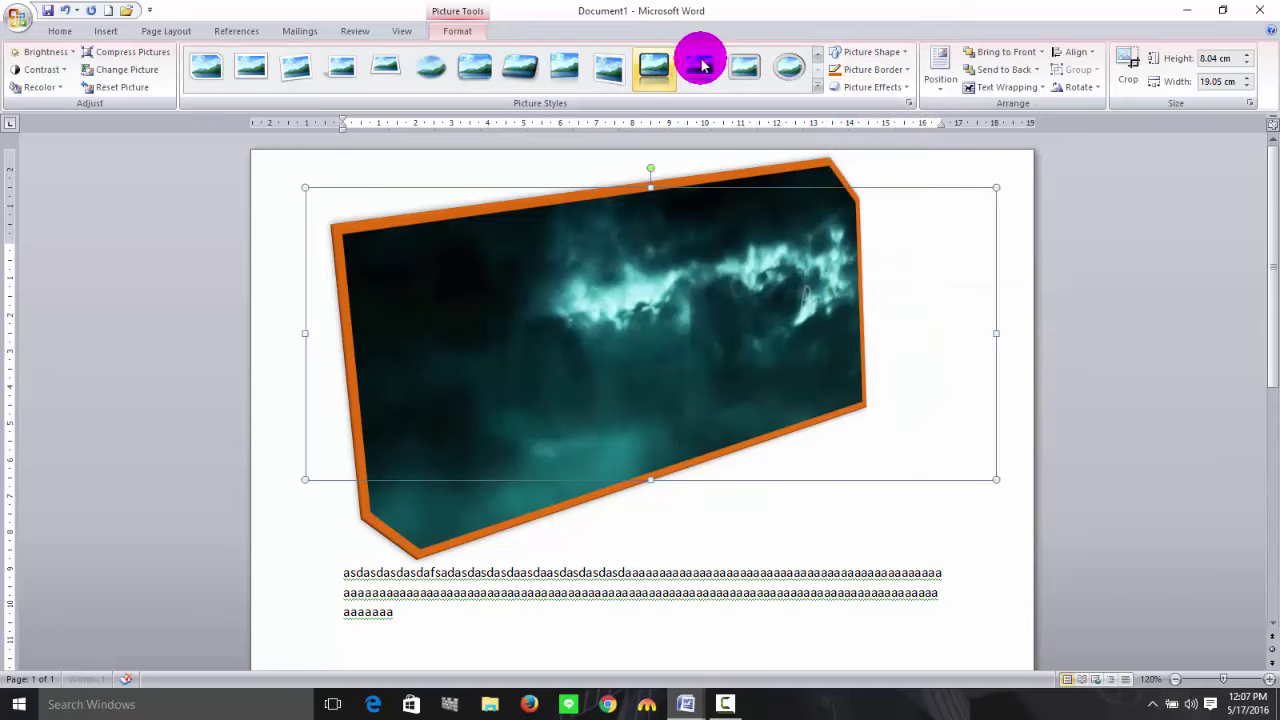
Change the orange border to a thin weight and remove the picture's outline.
left_click(885, 70)
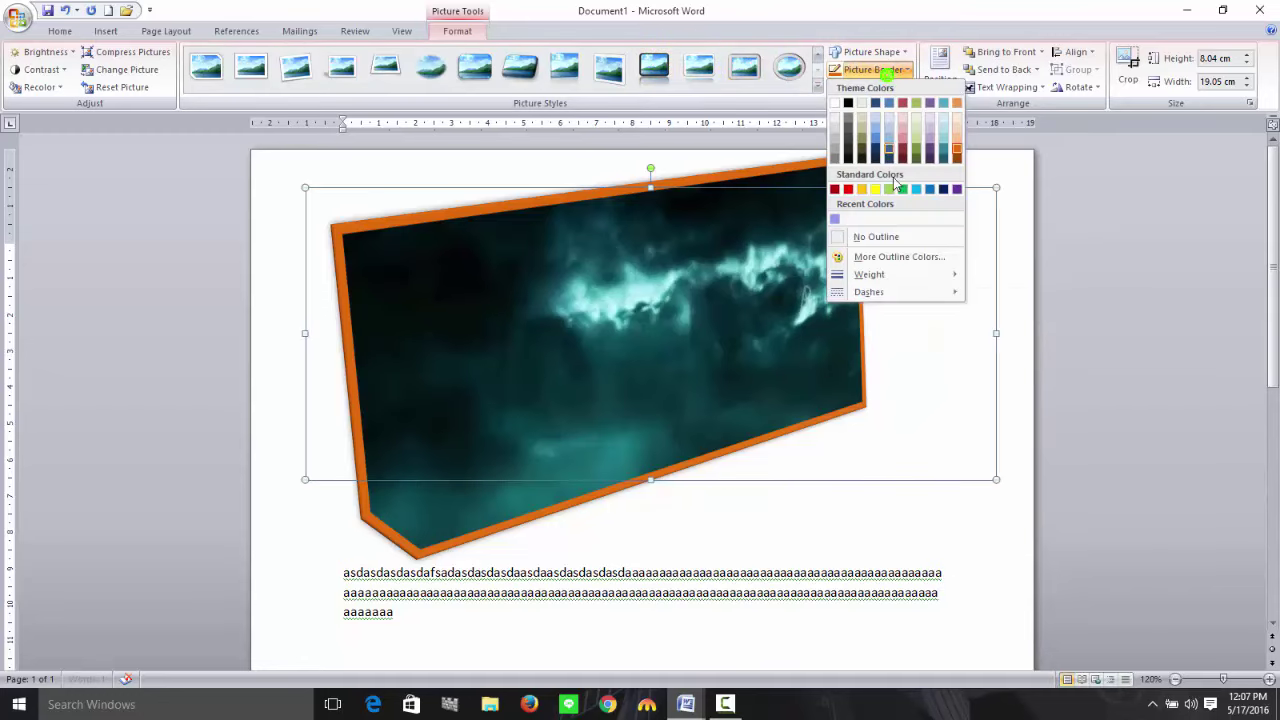
mouse_move(895, 277)
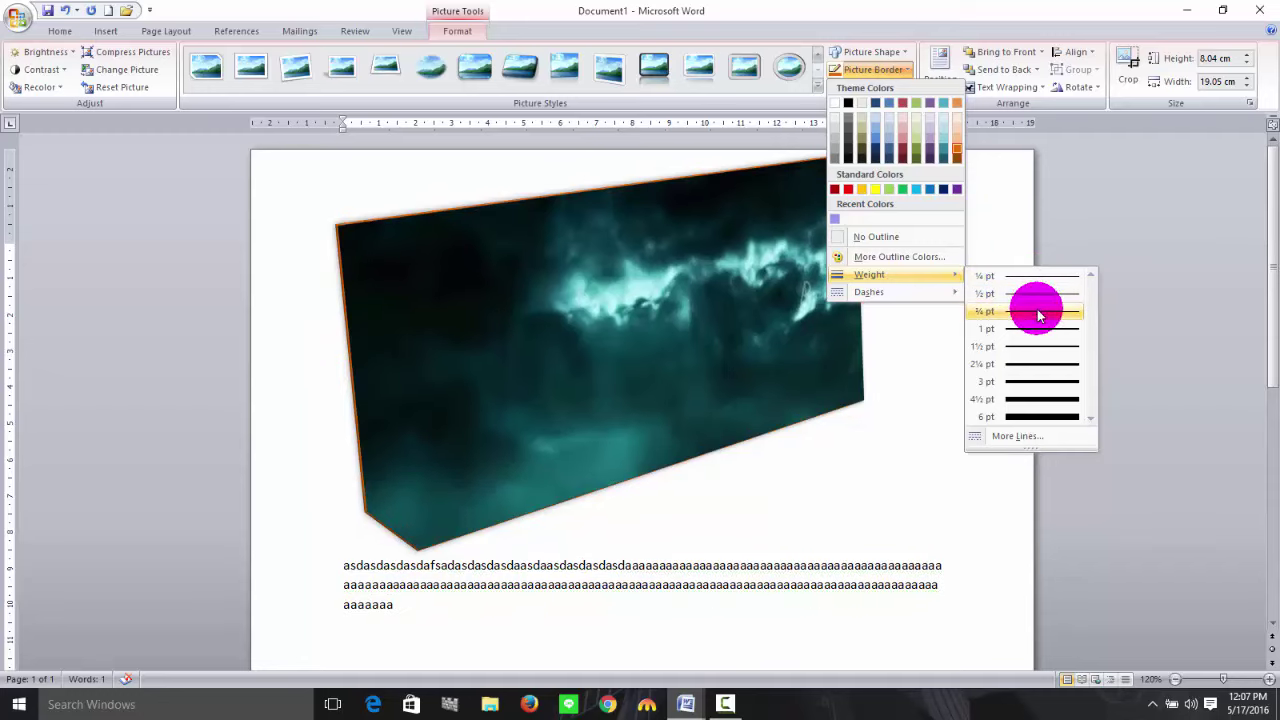
left_click(1020, 415)
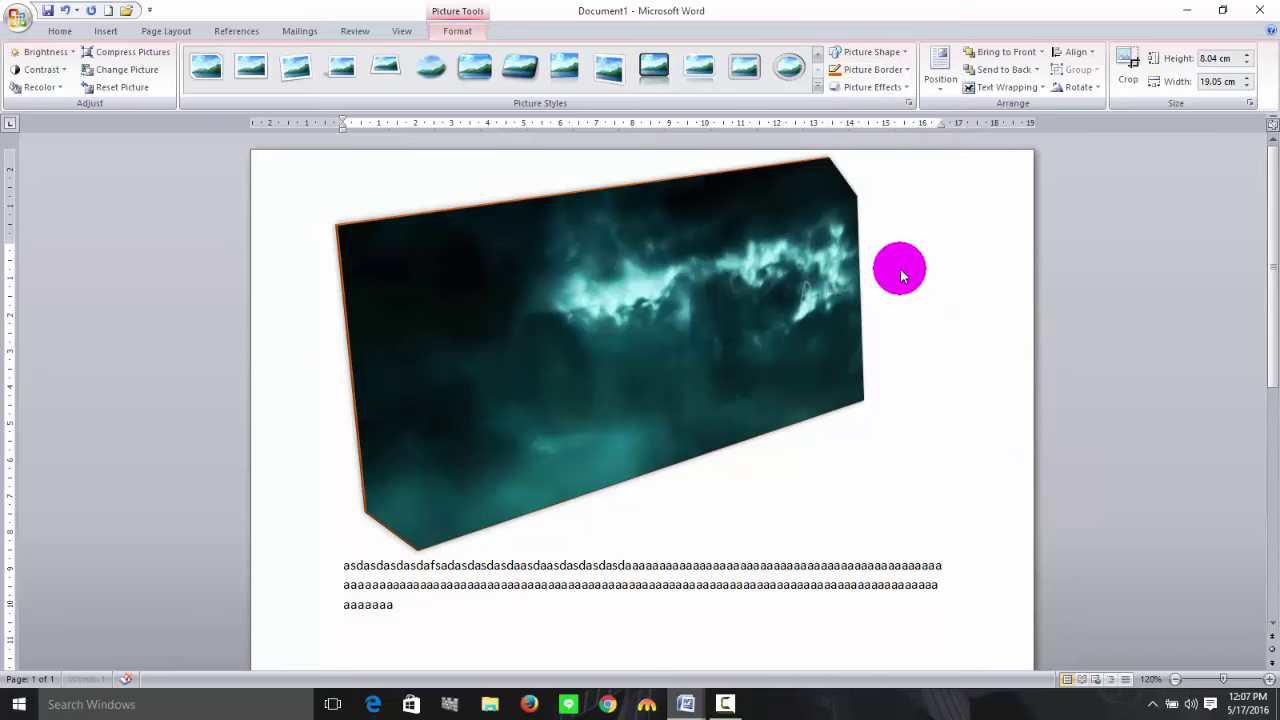
left_click(903, 73)
left_click(940, 234)
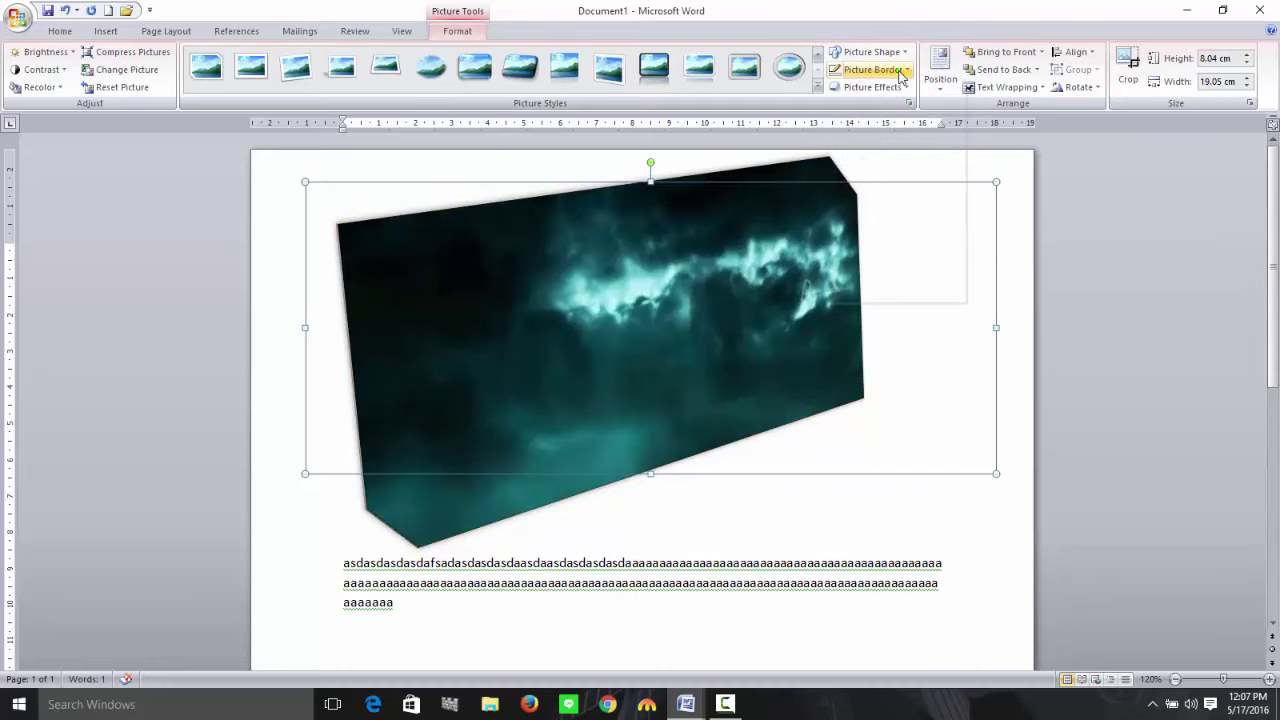
Give the rotated picture a thick black outline.
left_click(903, 73)
left_click(932, 274)
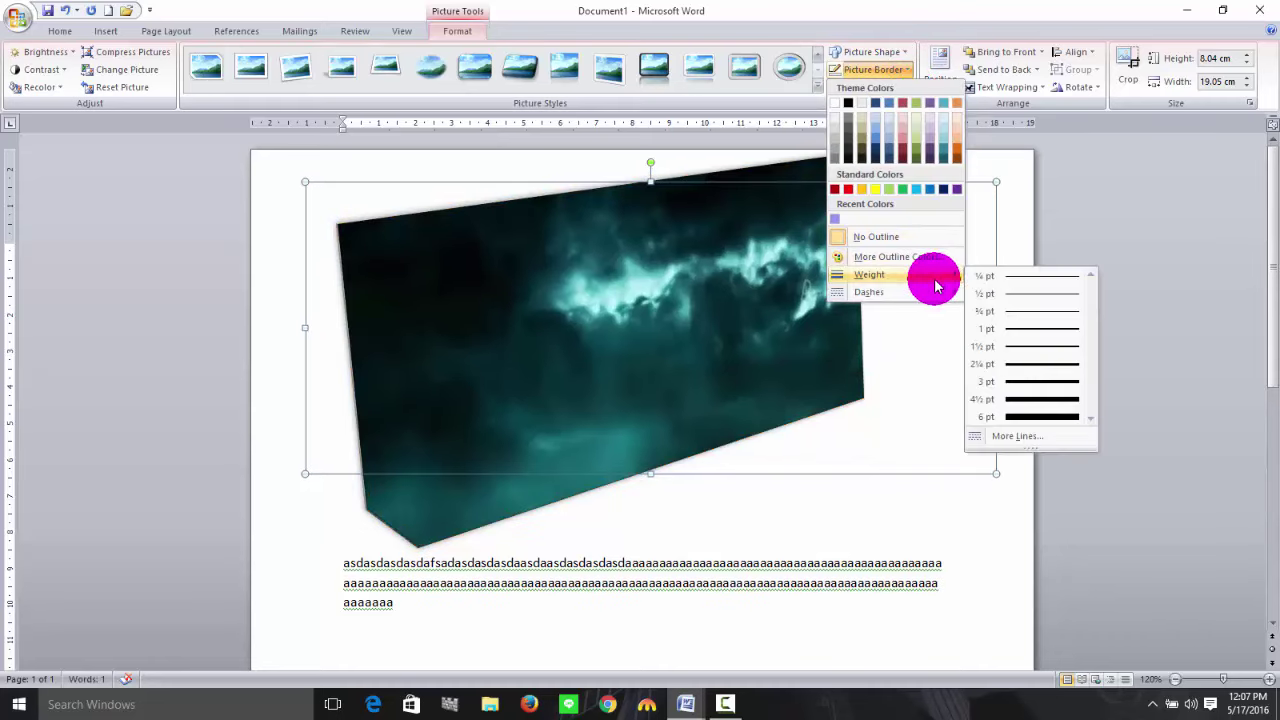
mouse_move(934, 295)
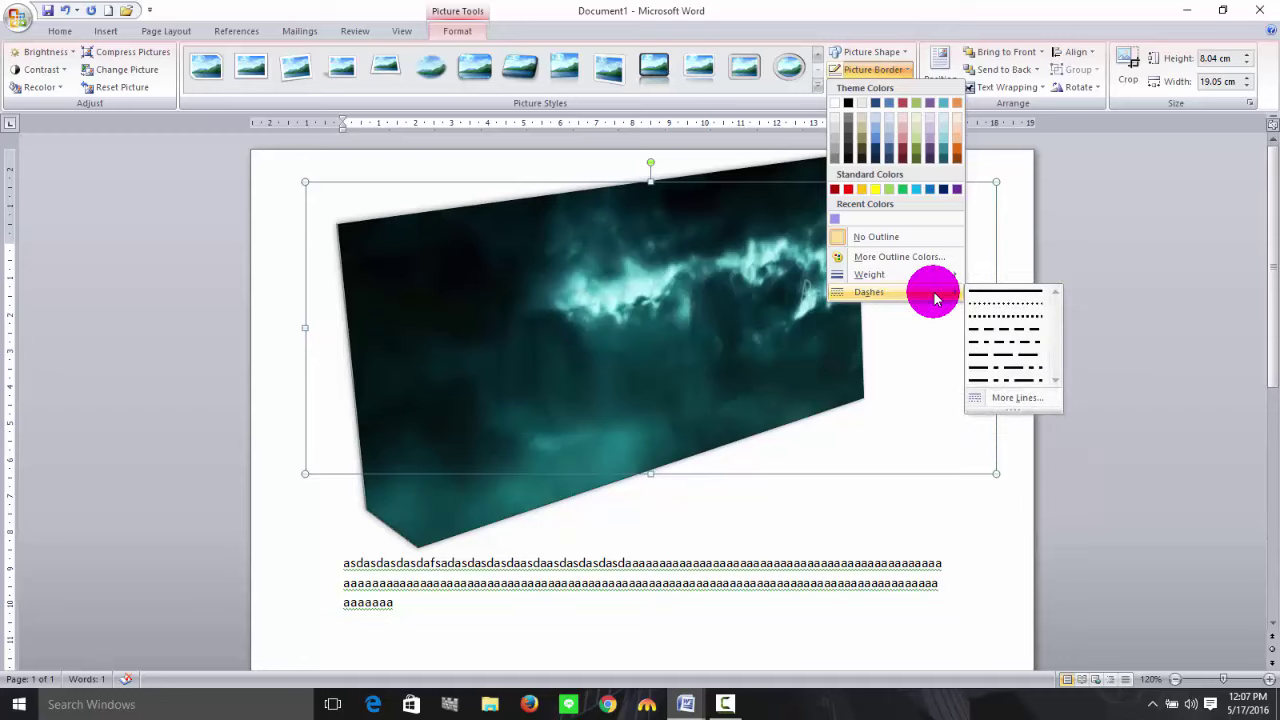
left_click(993, 328)
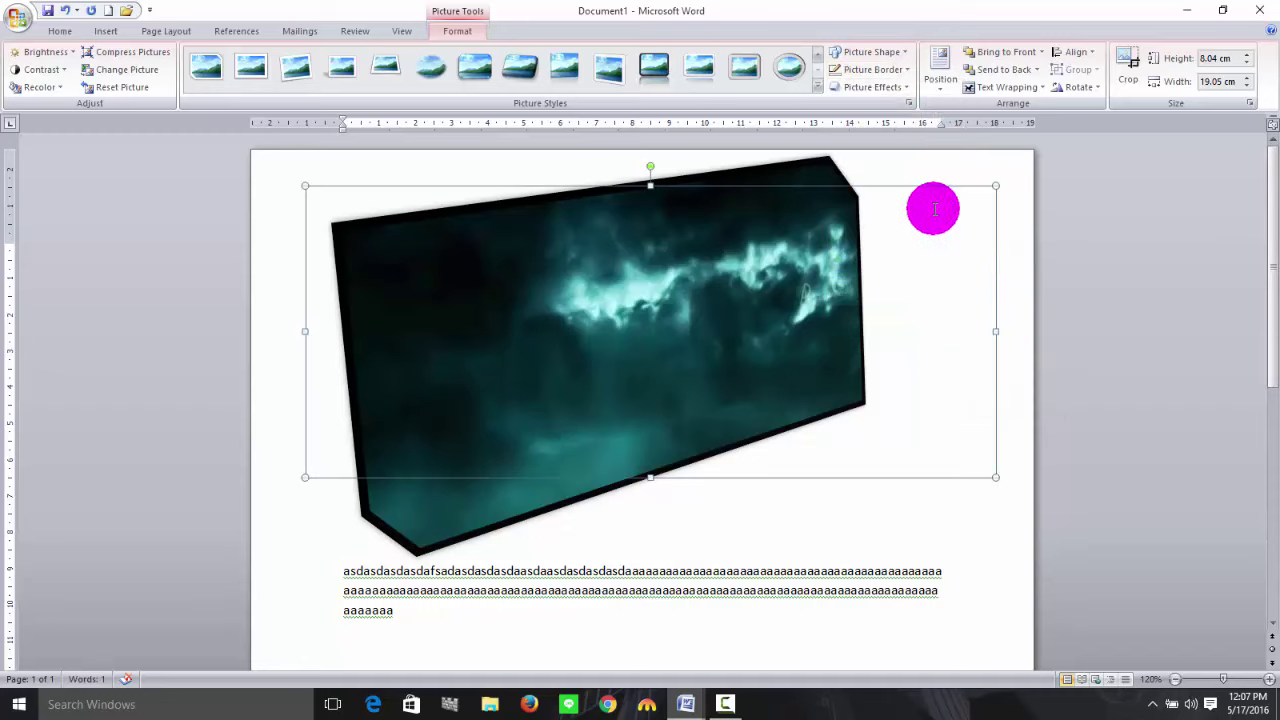
Try a long dash-dot line style on the picture's black outline, and review the remaining border options.
left_click(898, 70)
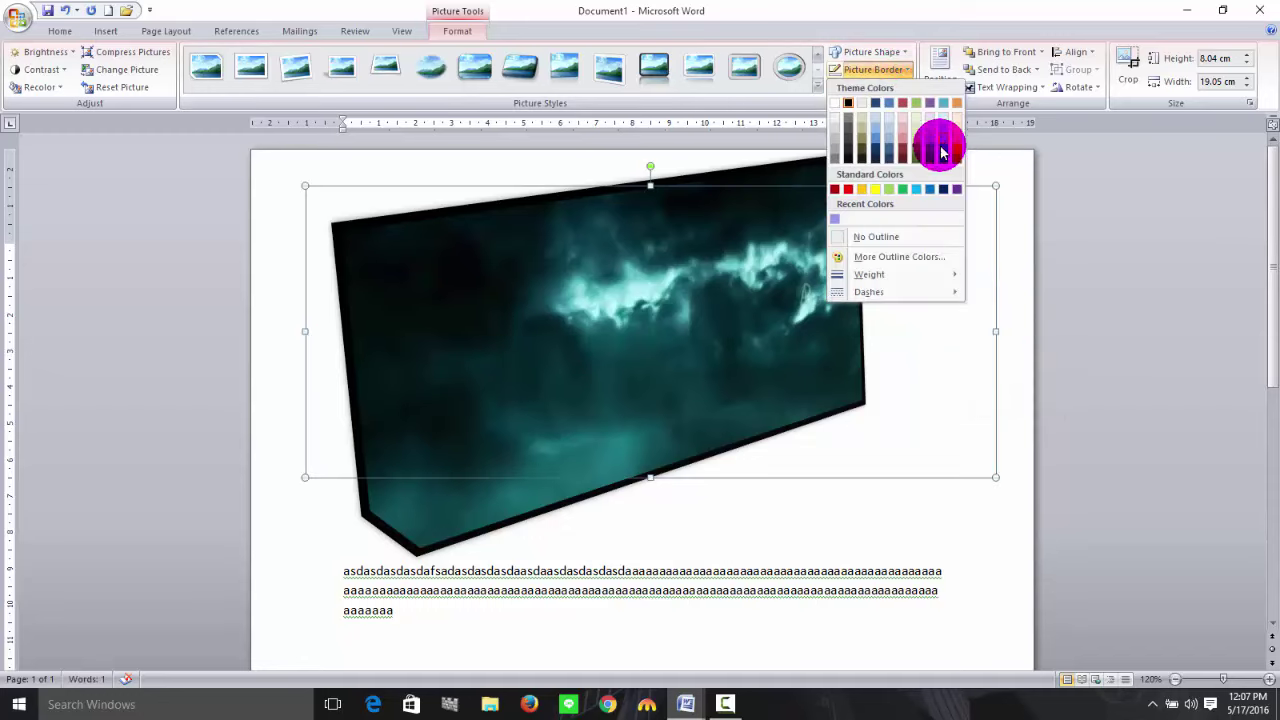
mouse_move(937, 292)
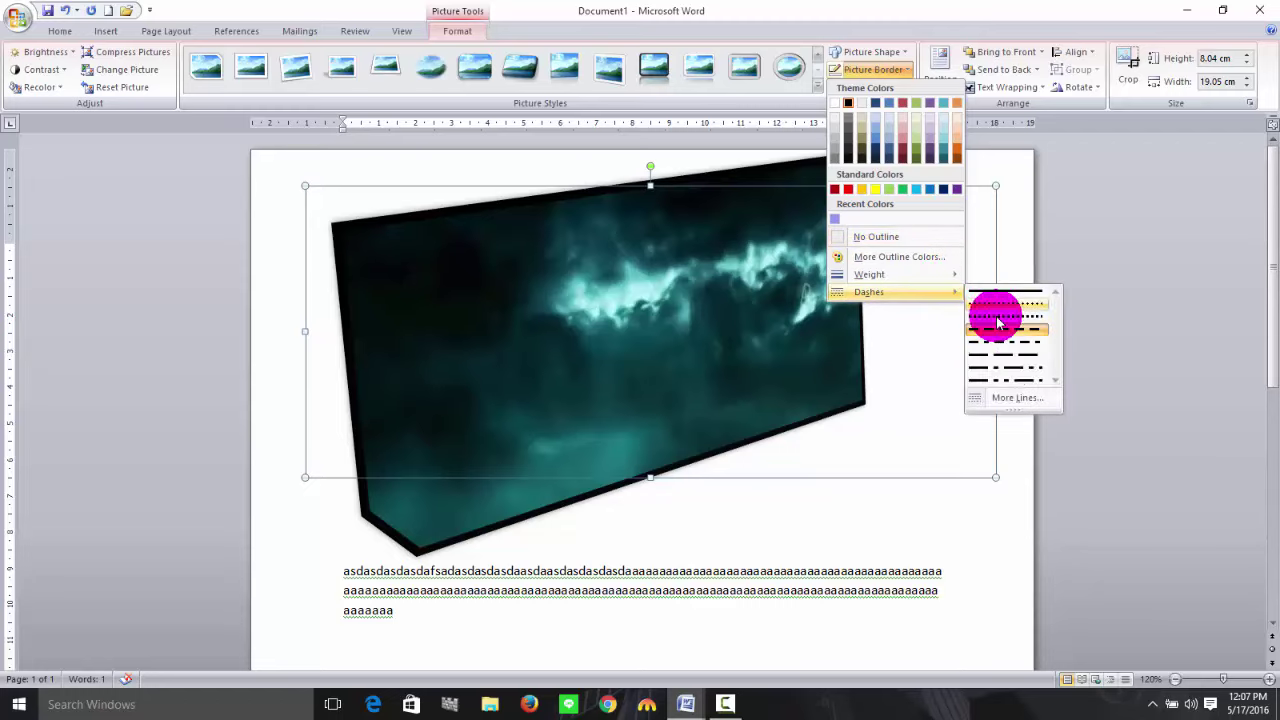
left_click(1005, 368)
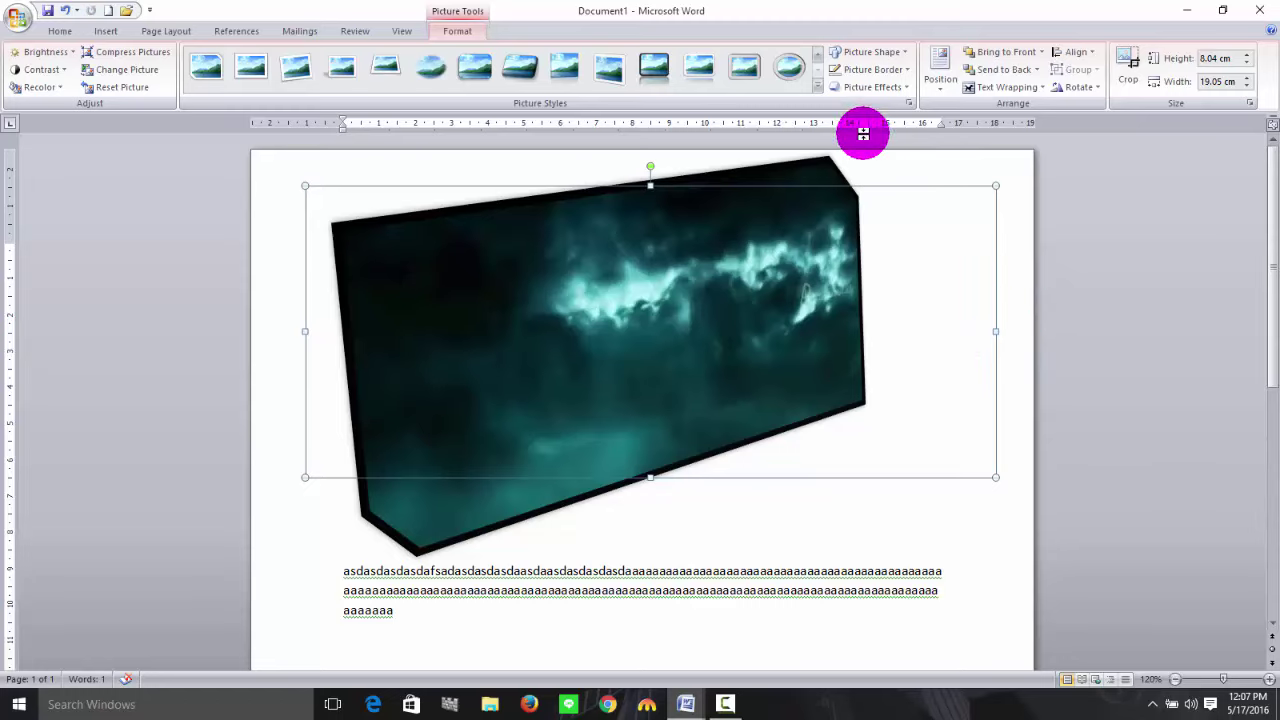
left_click(893, 77)
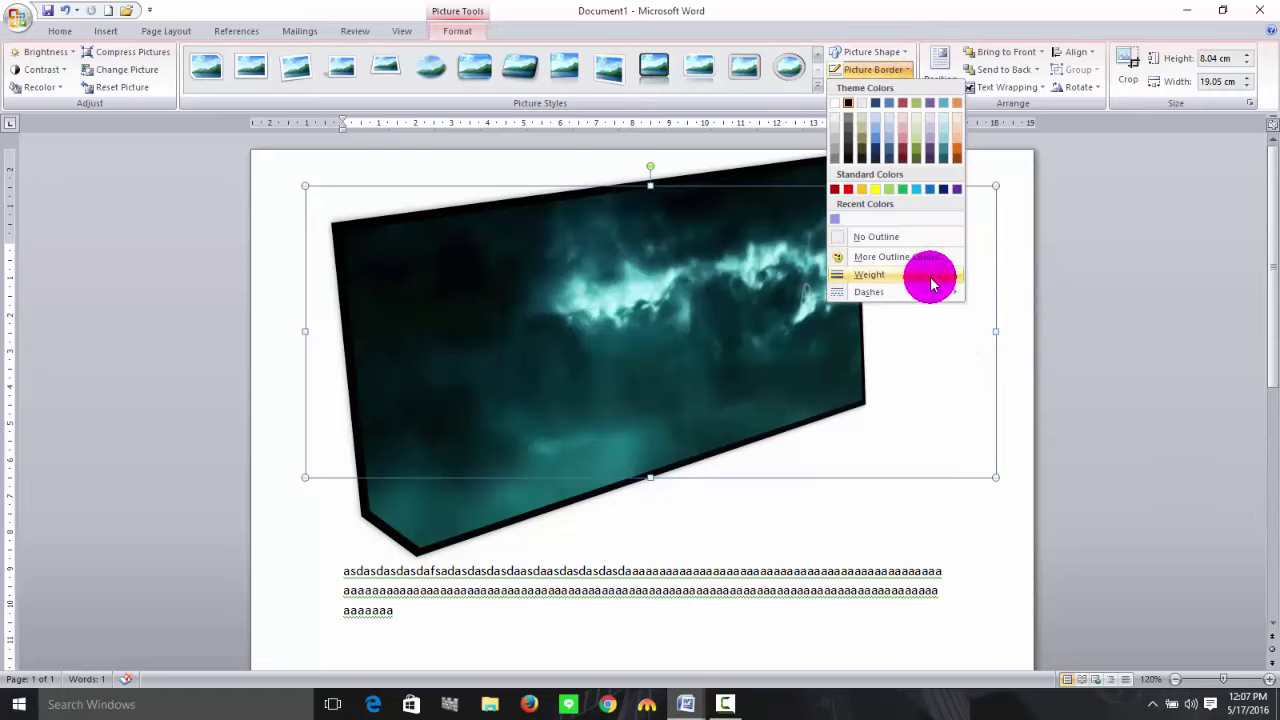
mouse_move(930, 284)
left_click(925, 14)
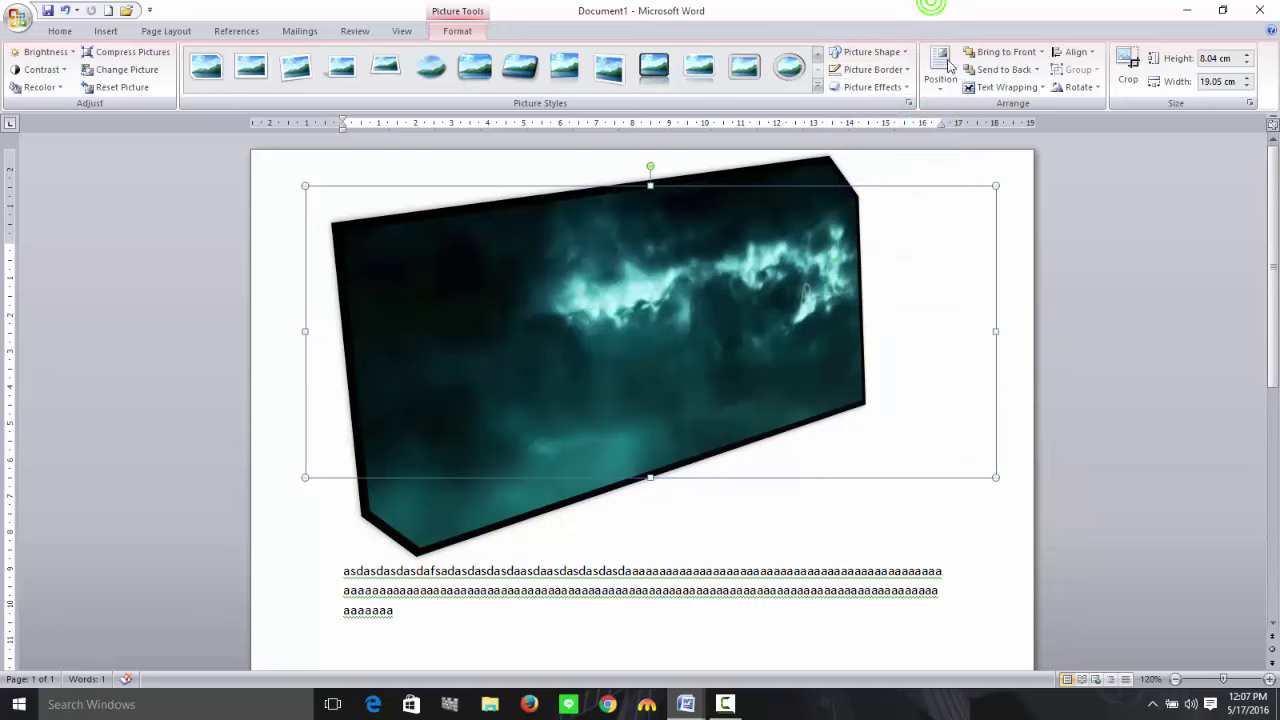
Try the top-left, top-right and top-centre page positions with text wrapping for the picture.
left_click(940, 72)
left_click(940, 135)
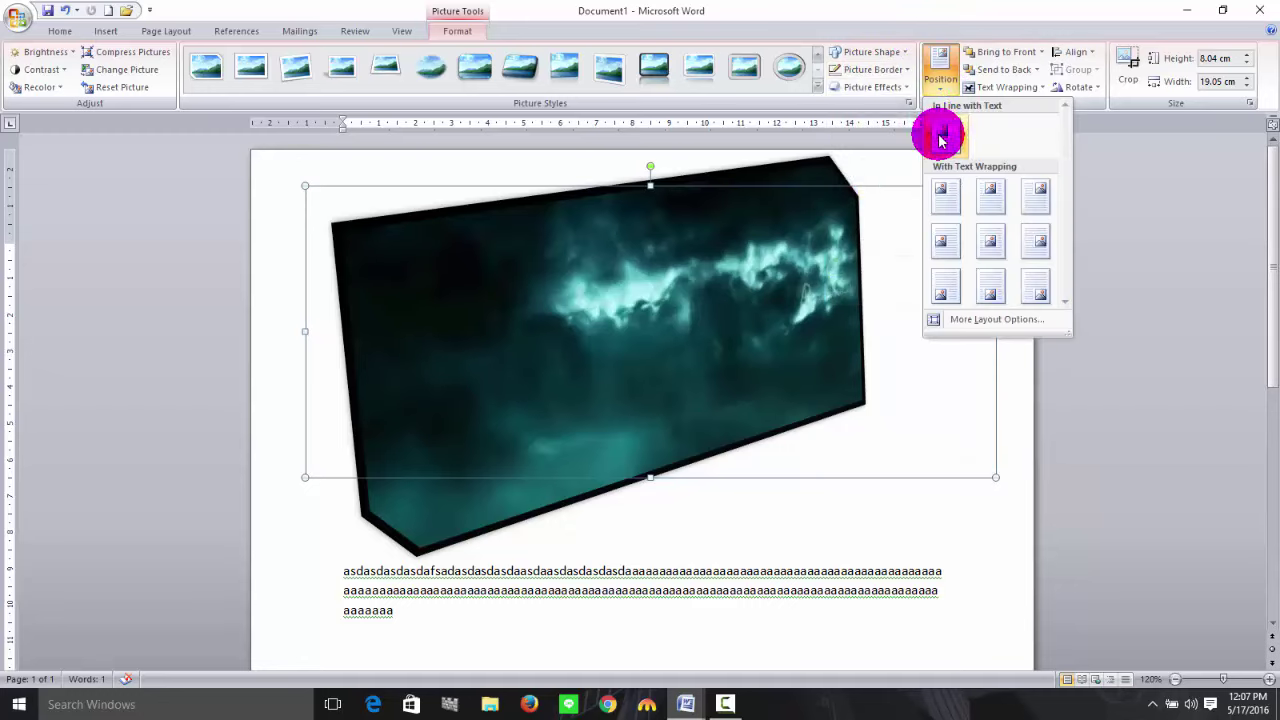
left_click(947, 208)
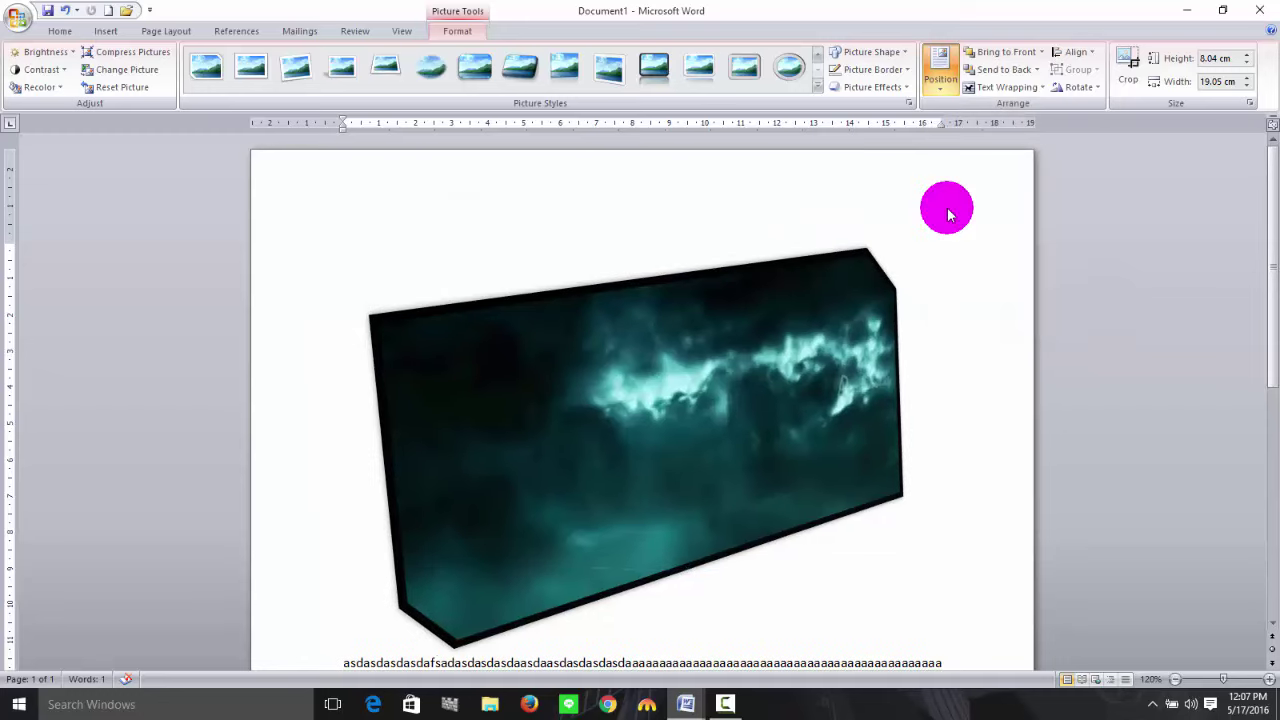
left_click(940, 88)
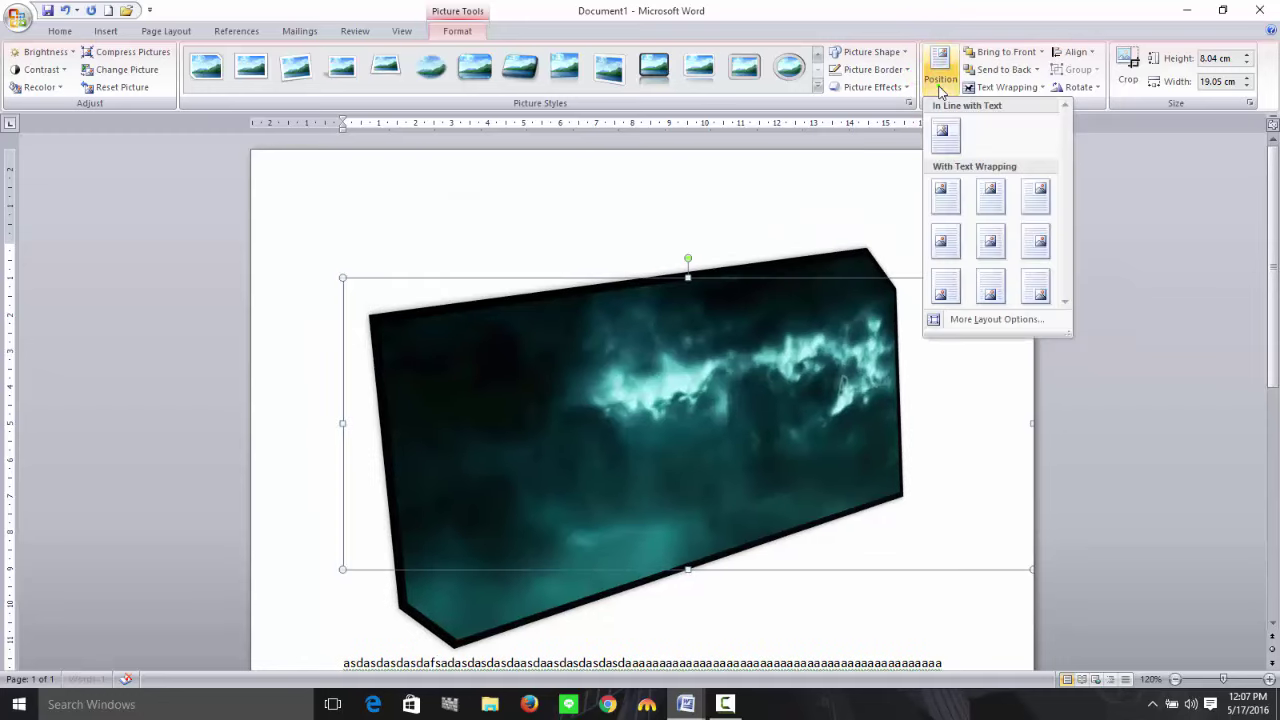
left_click(1035, 195)
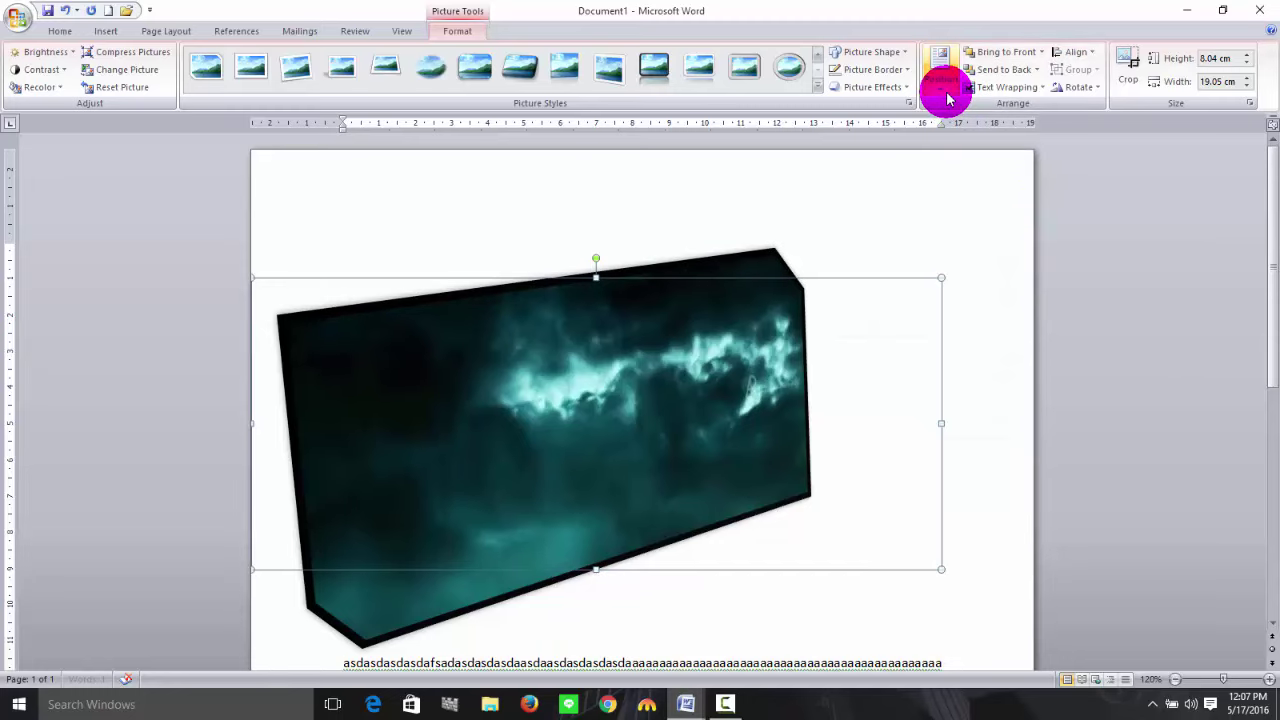
left_click(942, 78)
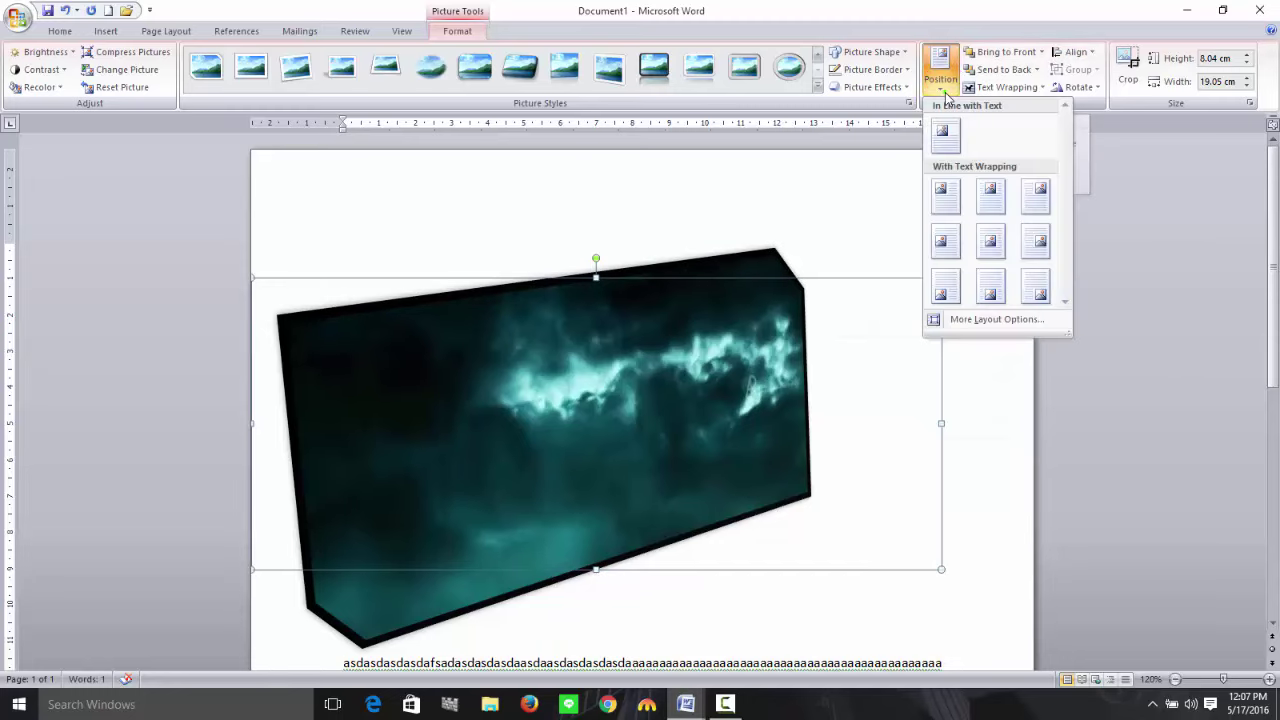
left_click(980, 205)
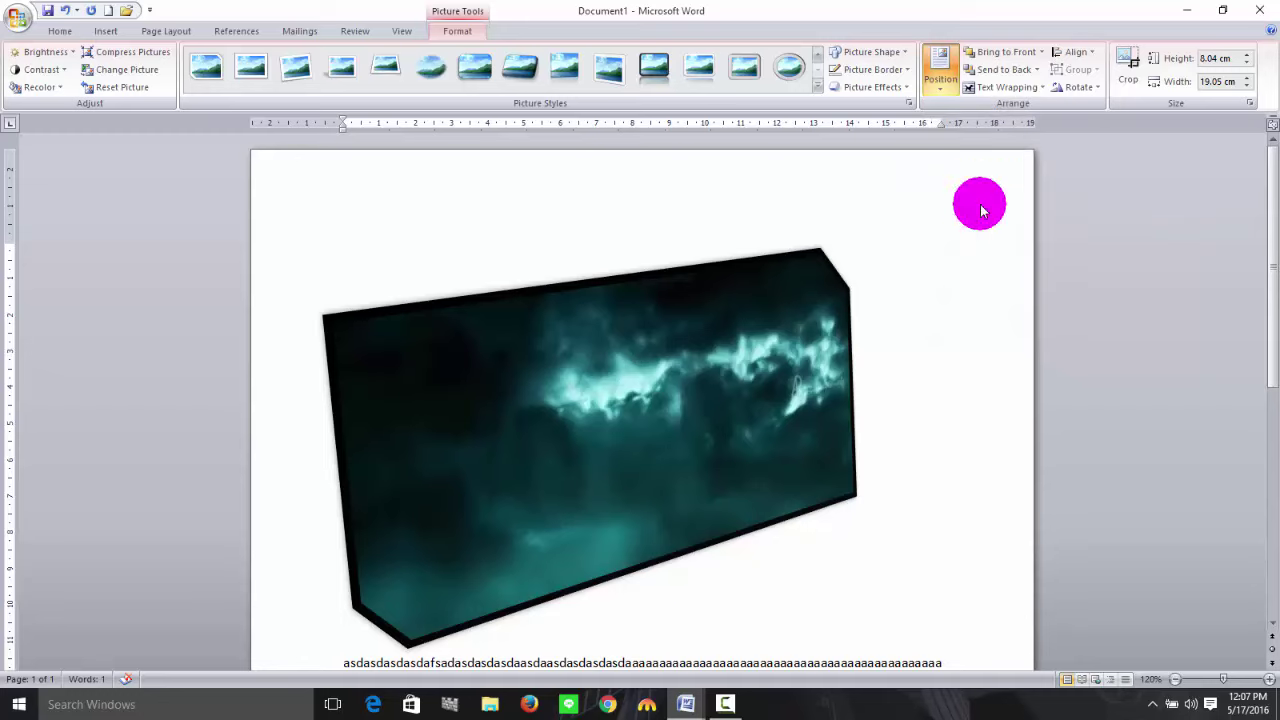
Position the picture at the page's bottom centre with text wrapping, and move it back up above the text.
left_click(942, 85)
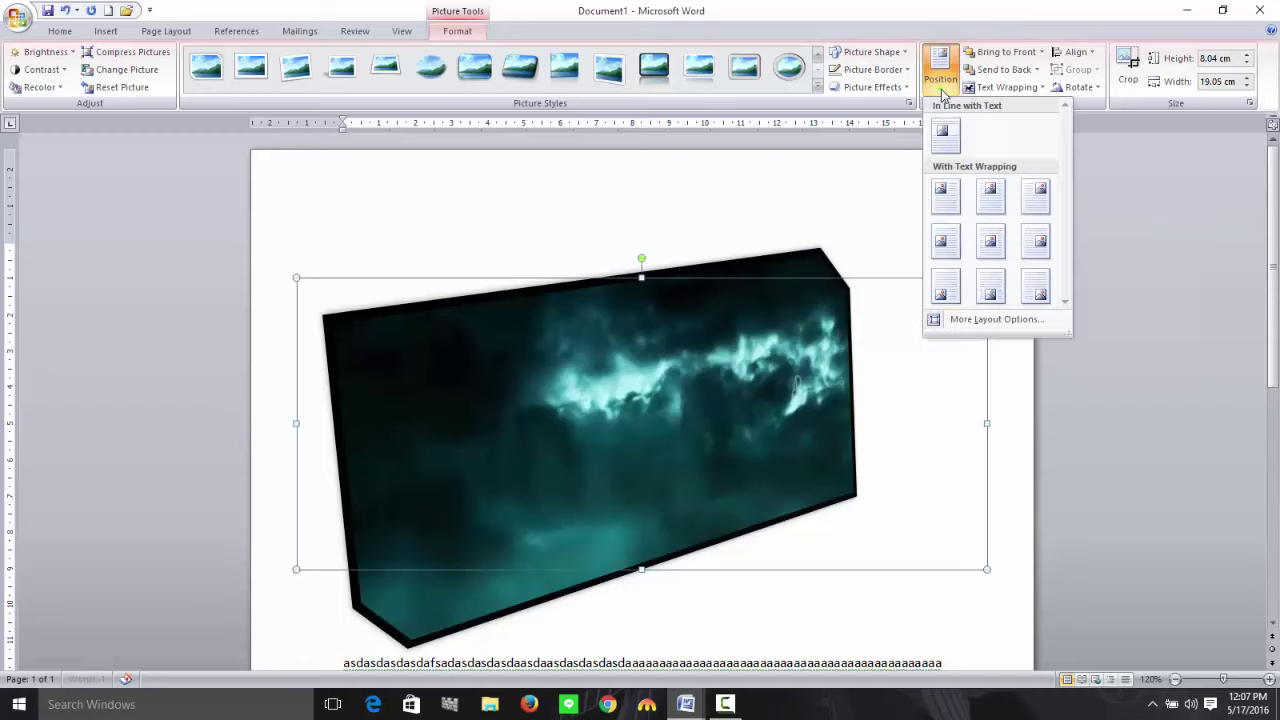
left_click(988, 288)
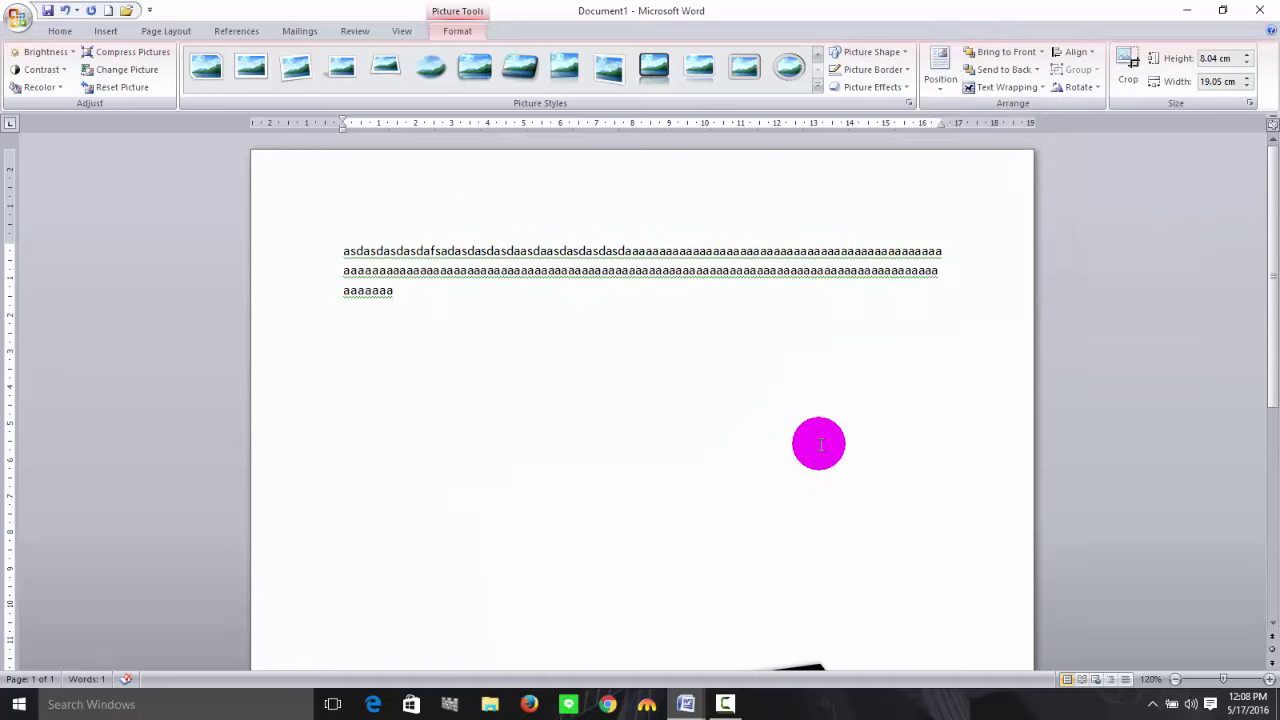
scroll(820, 440, "down", 5)
scroll(820, 438, "down", 2, "ctrl")
scroll(757, 355, "up", 5)
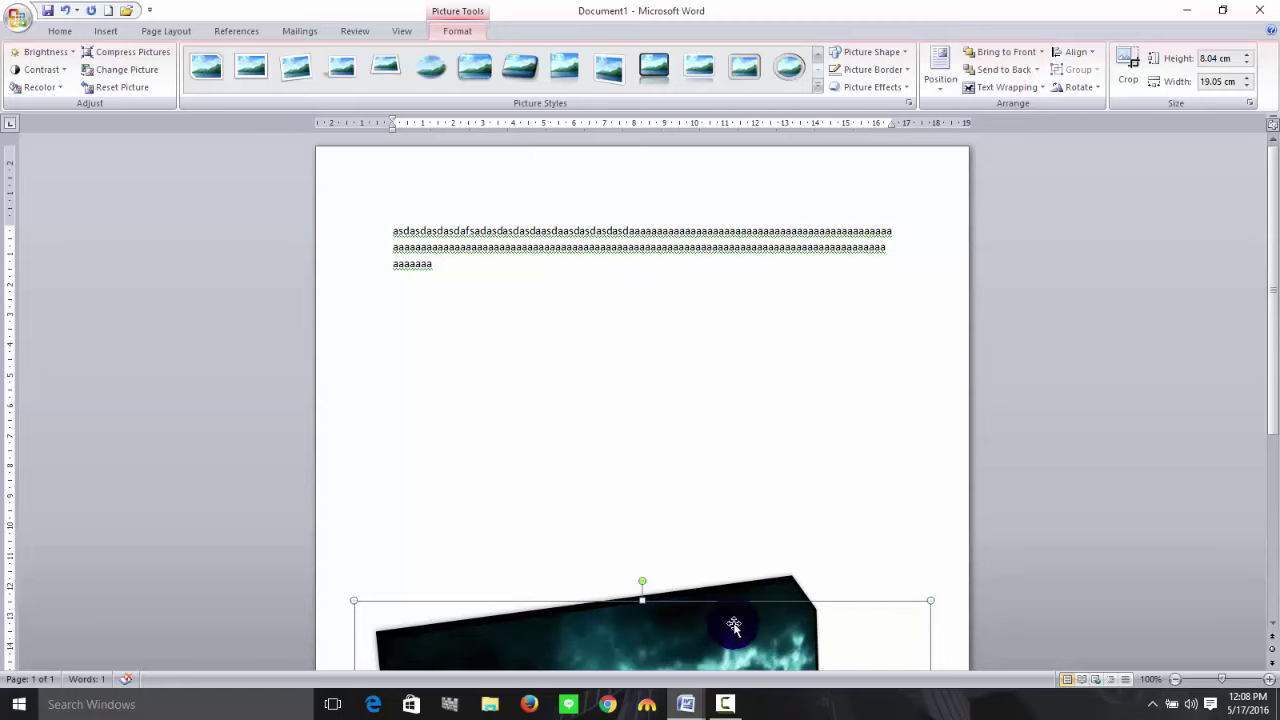
left_click_drag(729, 614, 731, 234)
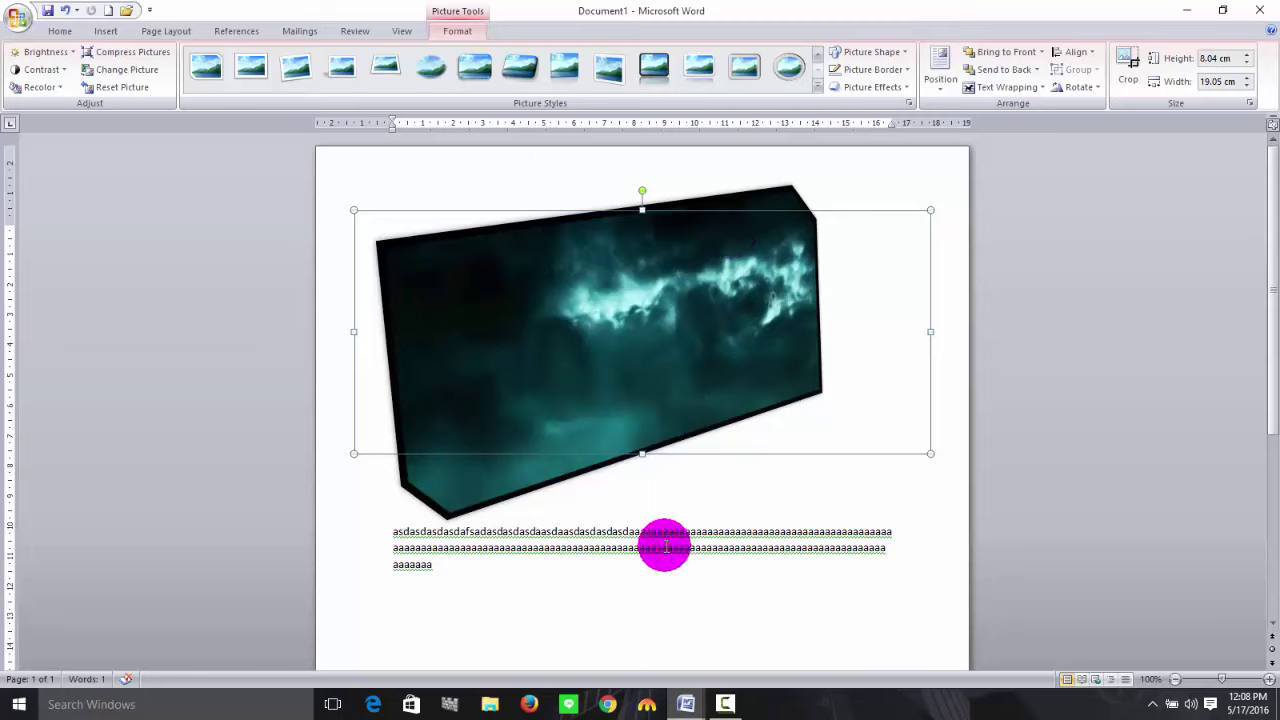
Set the picture's text wrapping to Square and move the picture down below the text paragraph.
left_click(1037, 92)
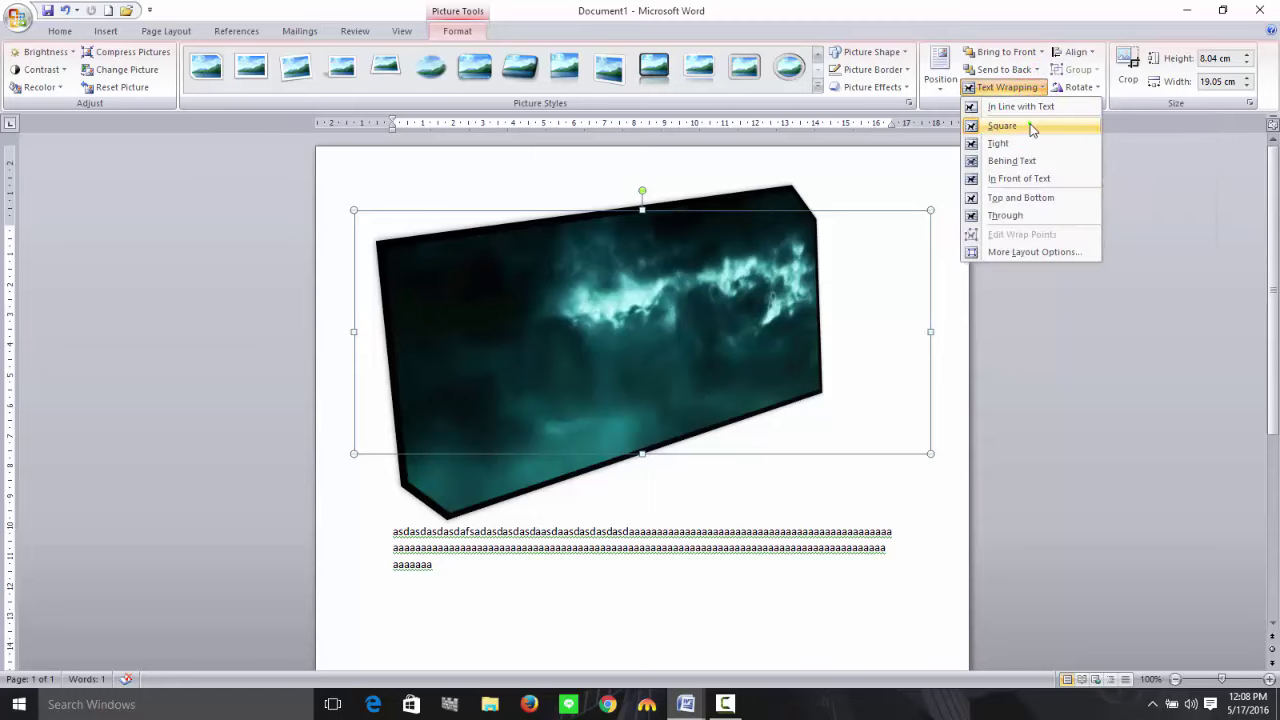
left_click(1029, 124)
mouse_move(772, 224)
left_mouse_down()
mouse_move(751, 380)
mouse_move(777, 429)
mouse_move(786, 286)
mouse_move(786, 349)
left_mouse_up()
left_click(743, 197)
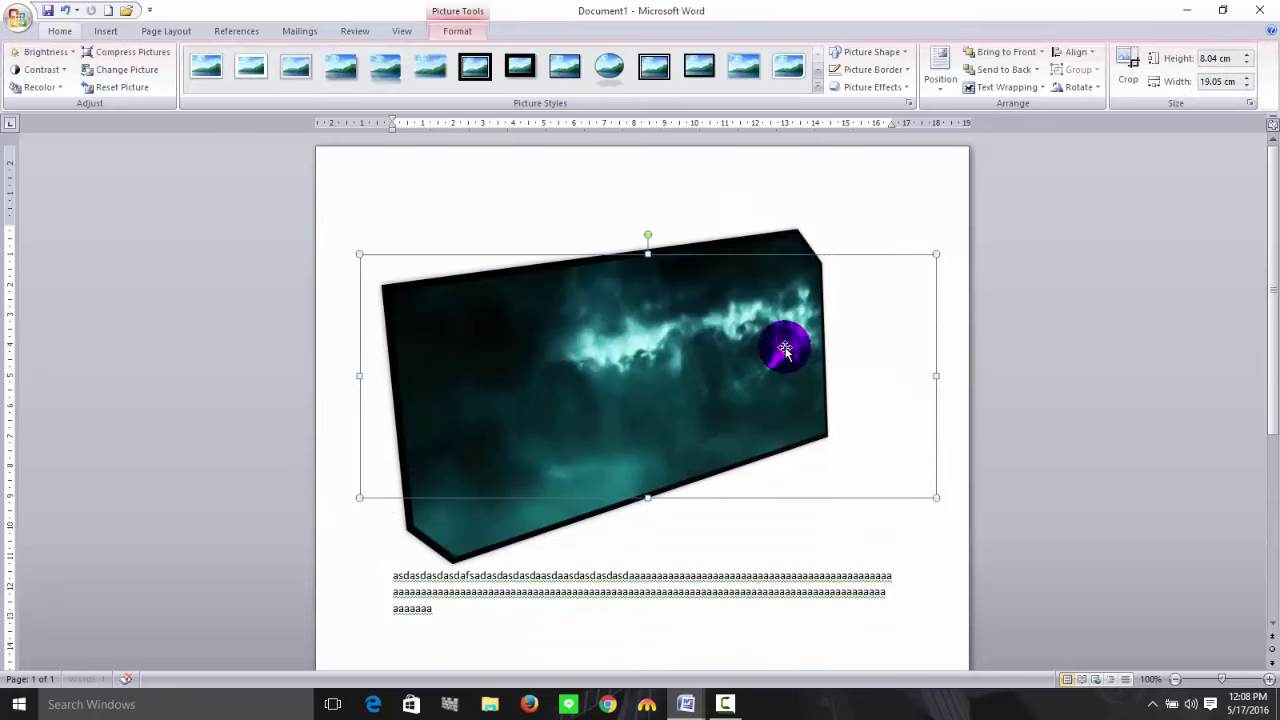
left_click(975, 88)
left_click_drag(709, 385, 707, 486)
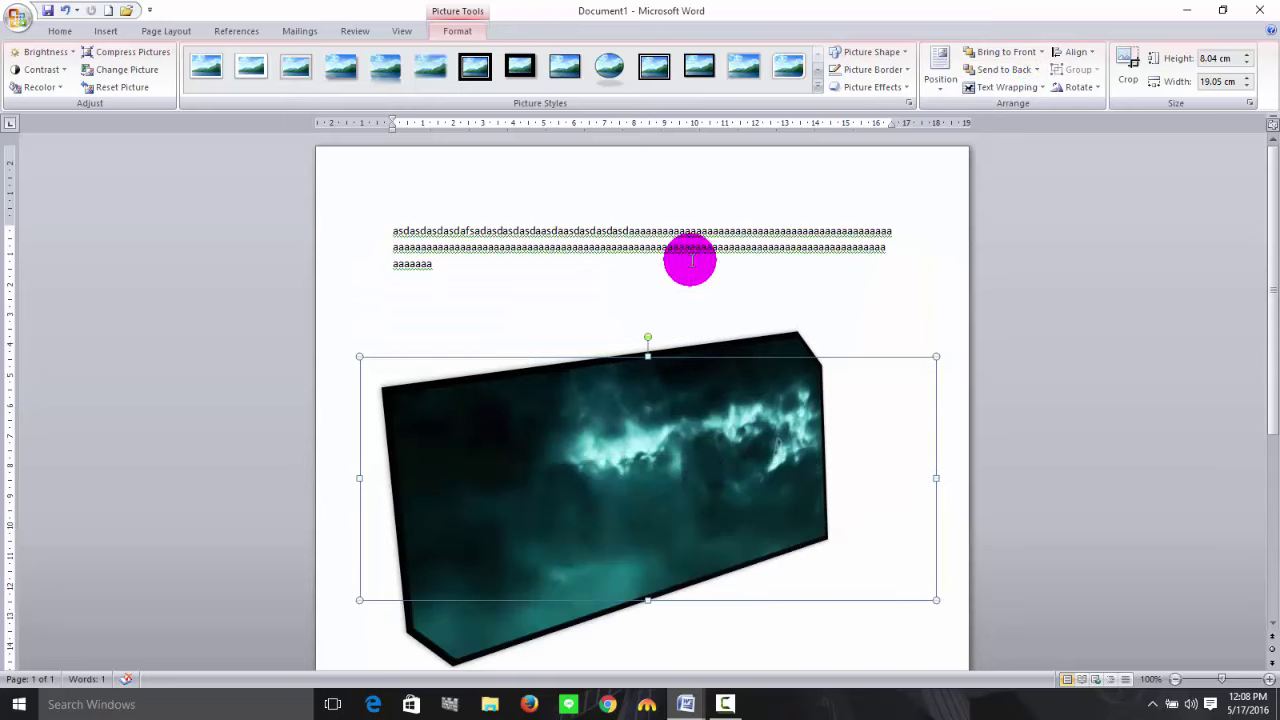
left_click(697, 248)
left_click(686, 490)
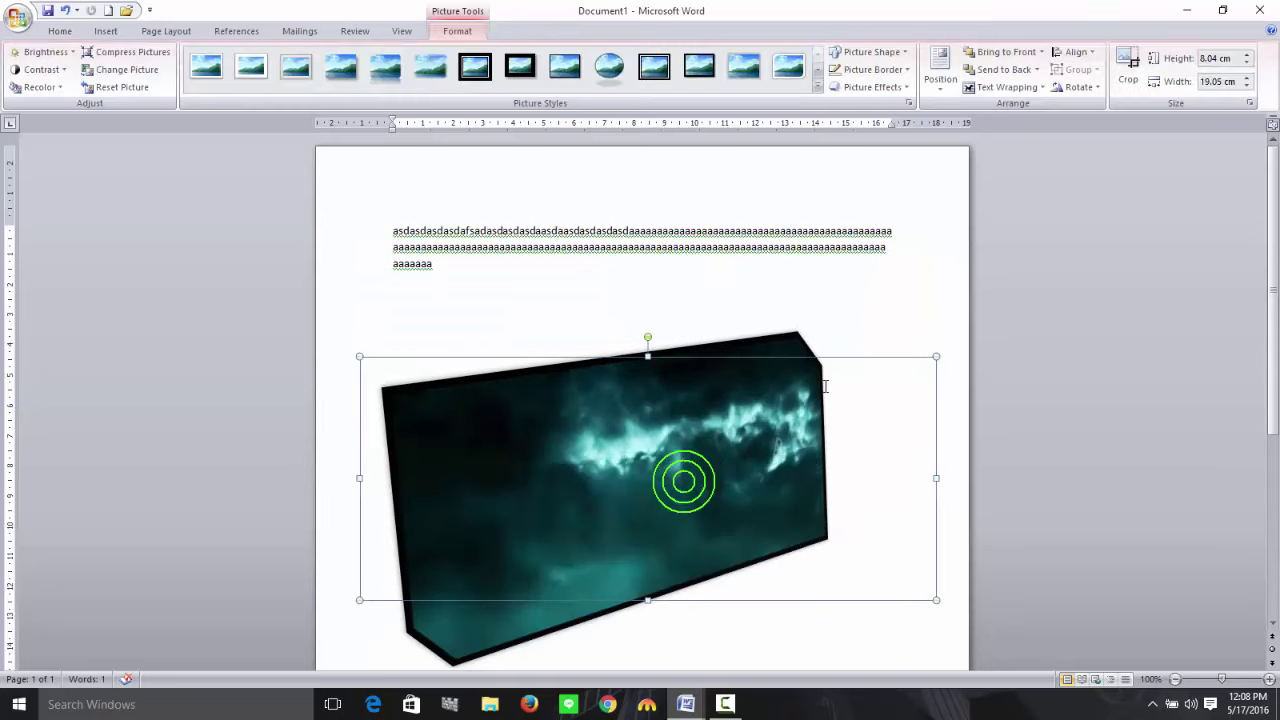
left_click_drag(374, 346, 346, 403)
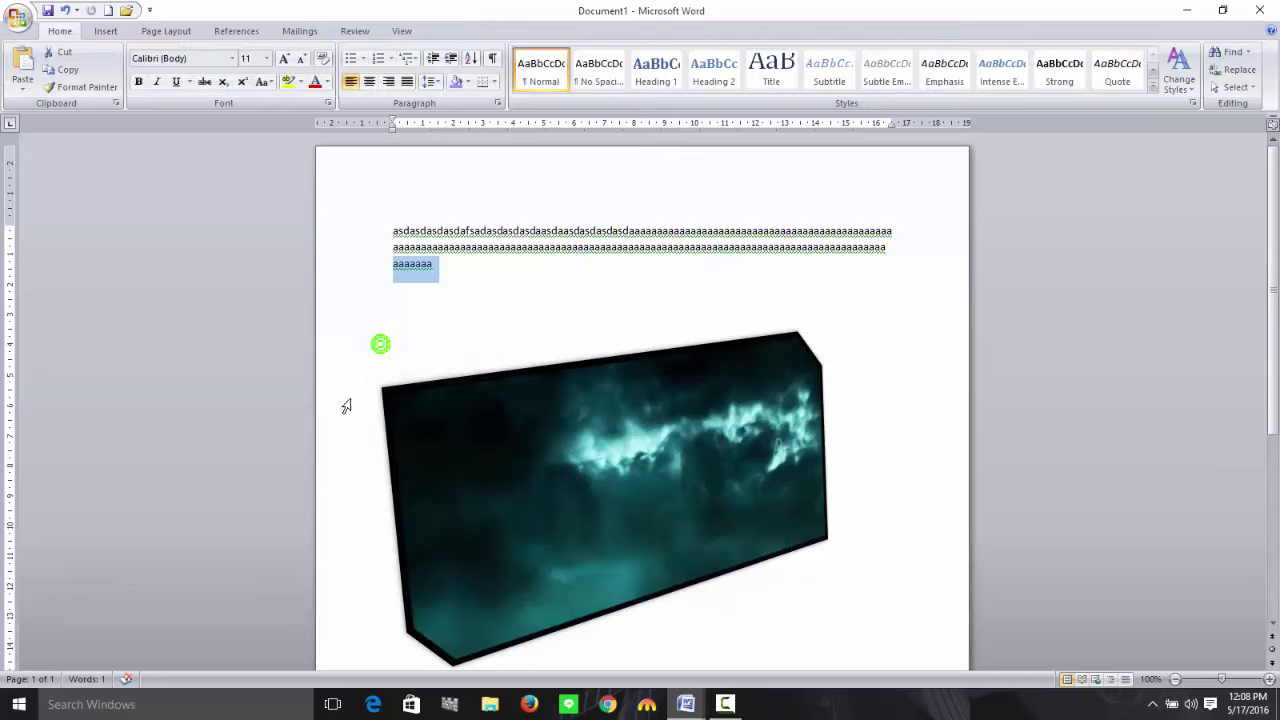
Centre the picture horizontally between the margins, and change its alignment to the left margin.
left_click(540, 421)
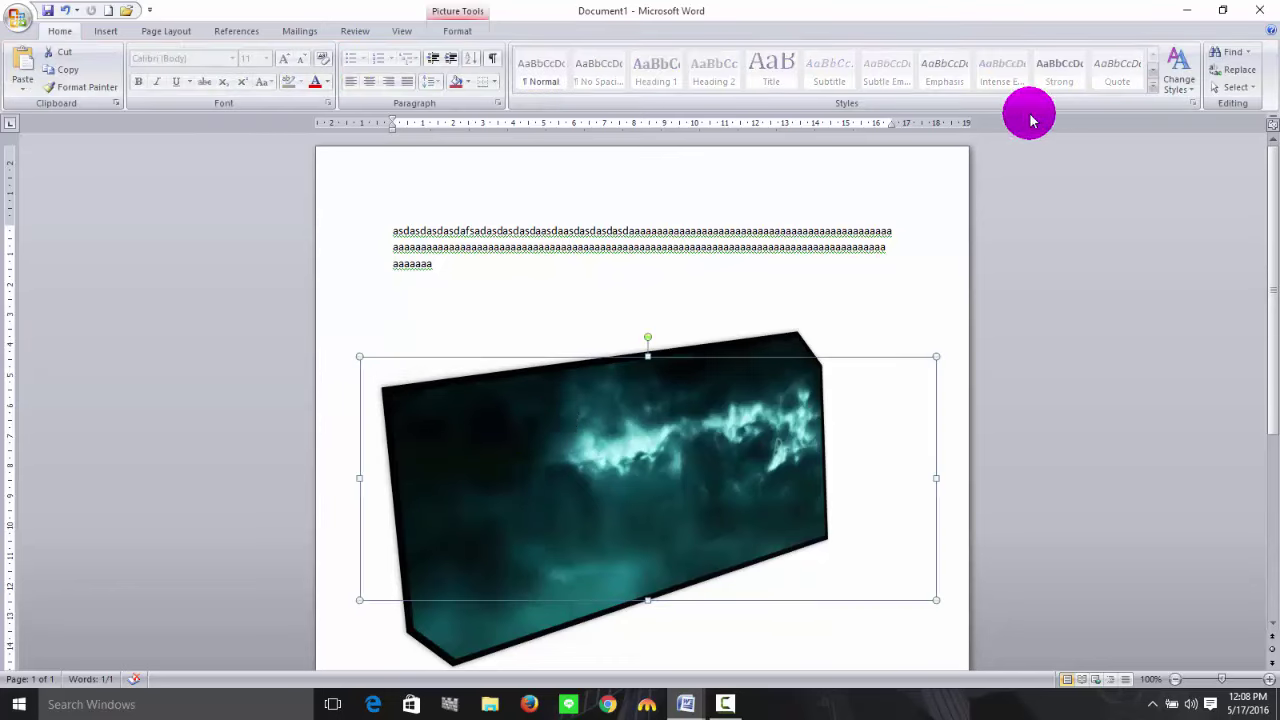
left_click(458, 31)
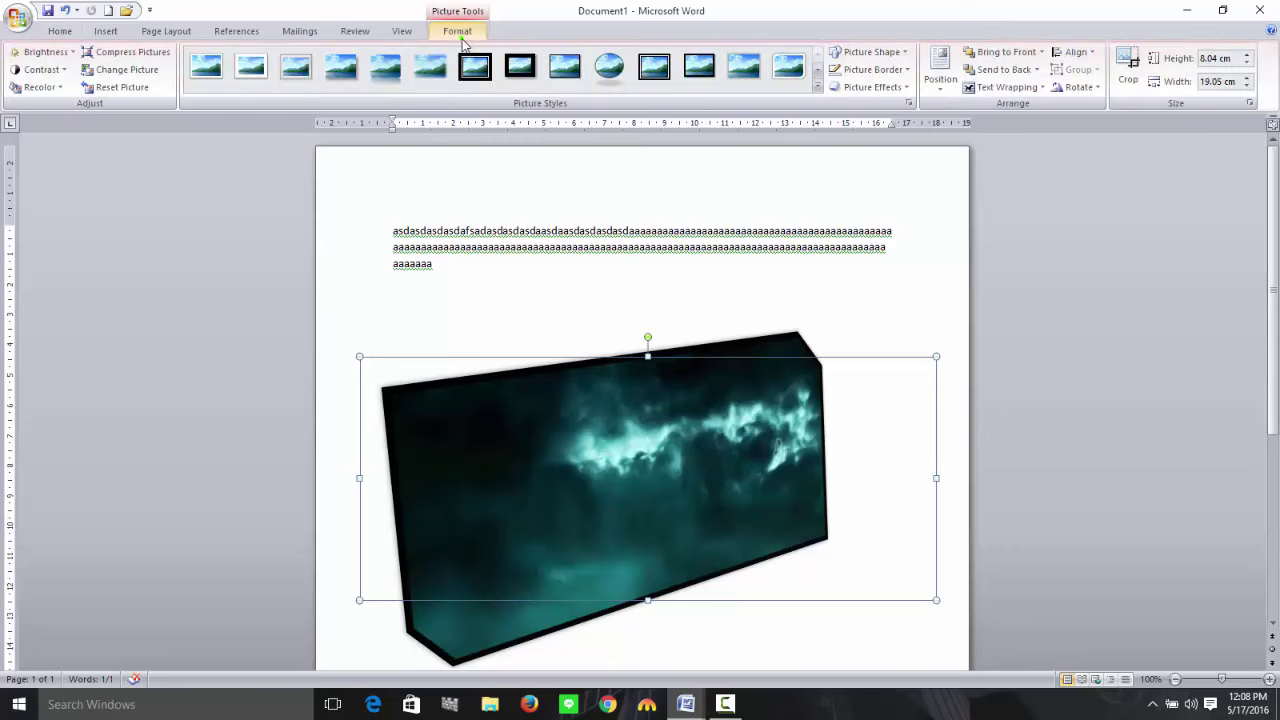
left_click(1088, 53)
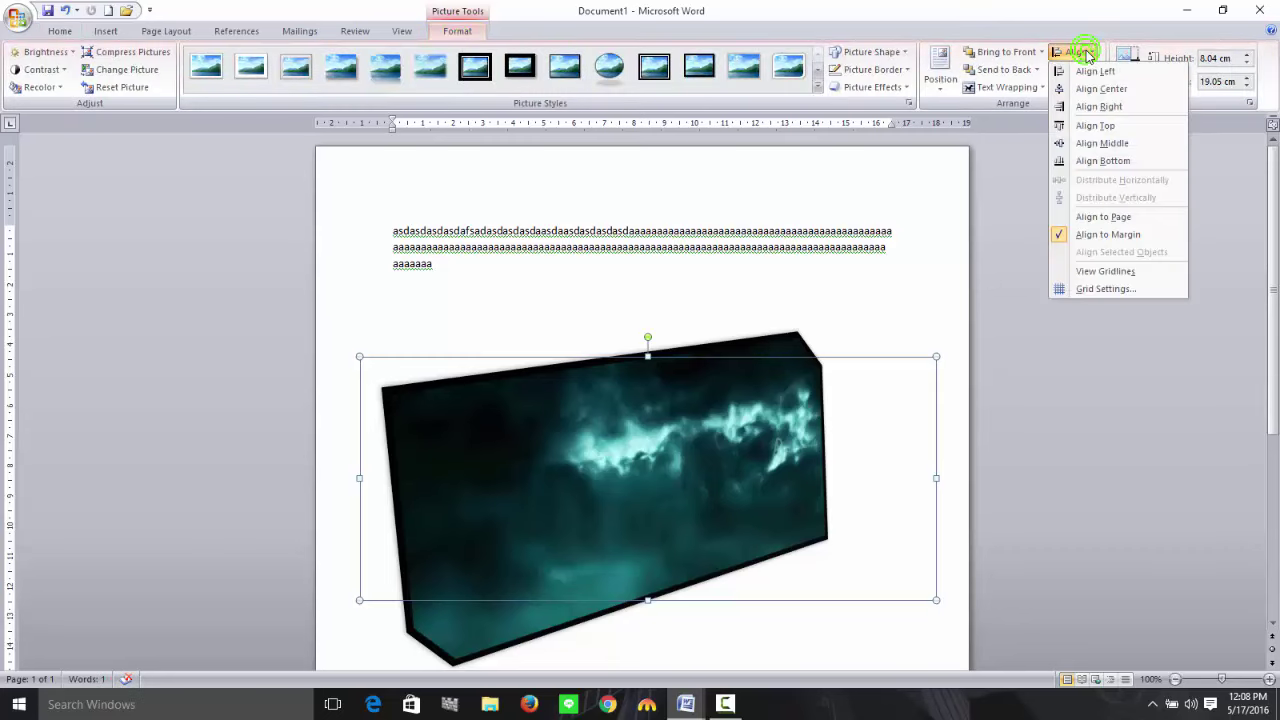
right_click(1088, 53)
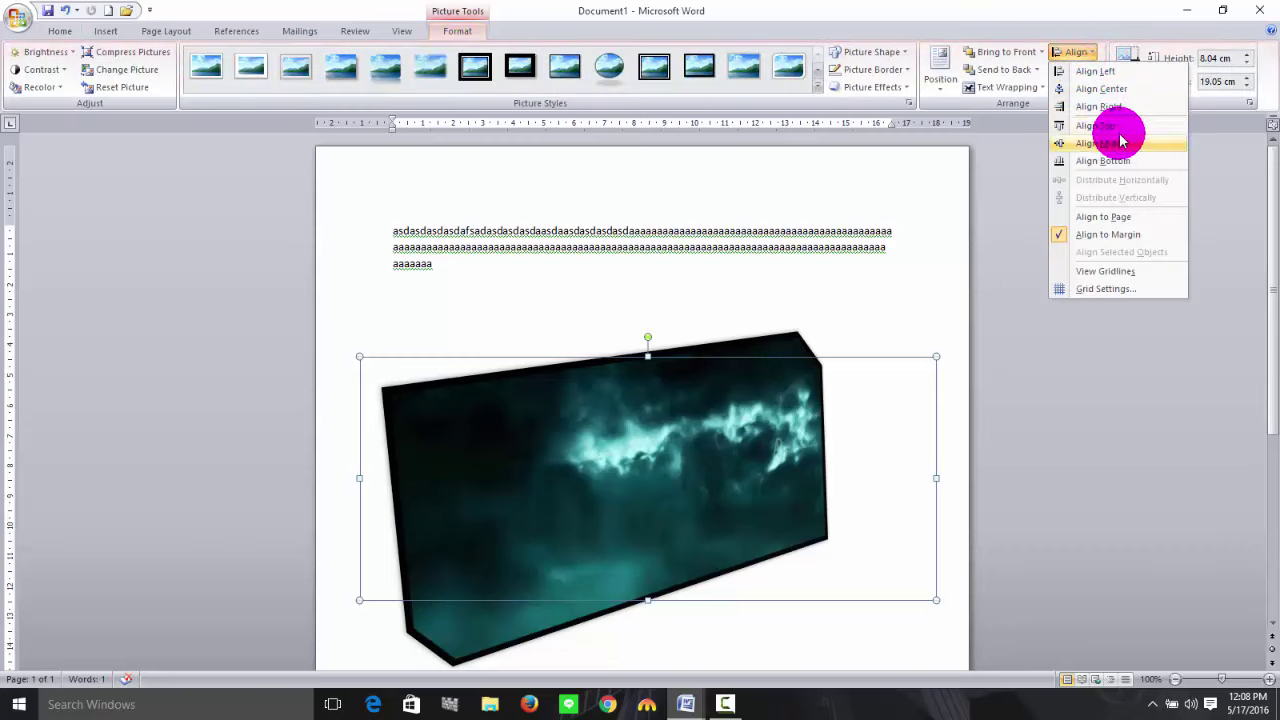
left_click(1120, 90)
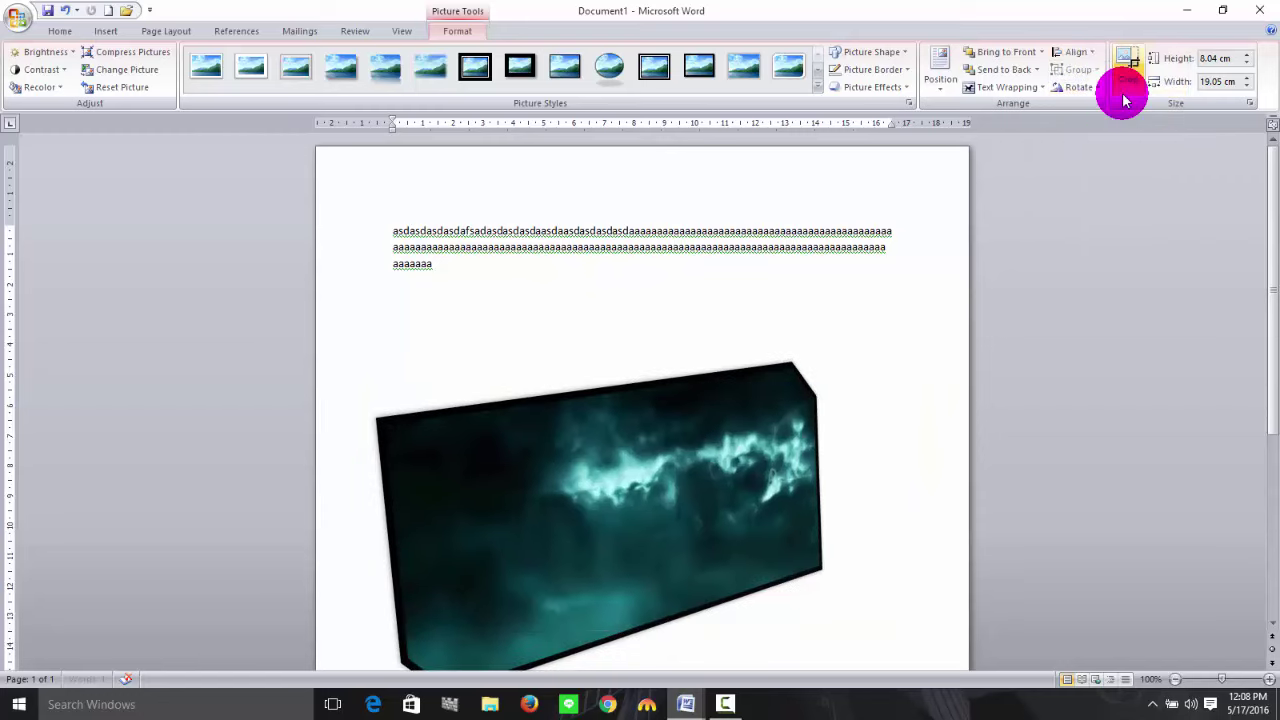
left_click(1088, 54)
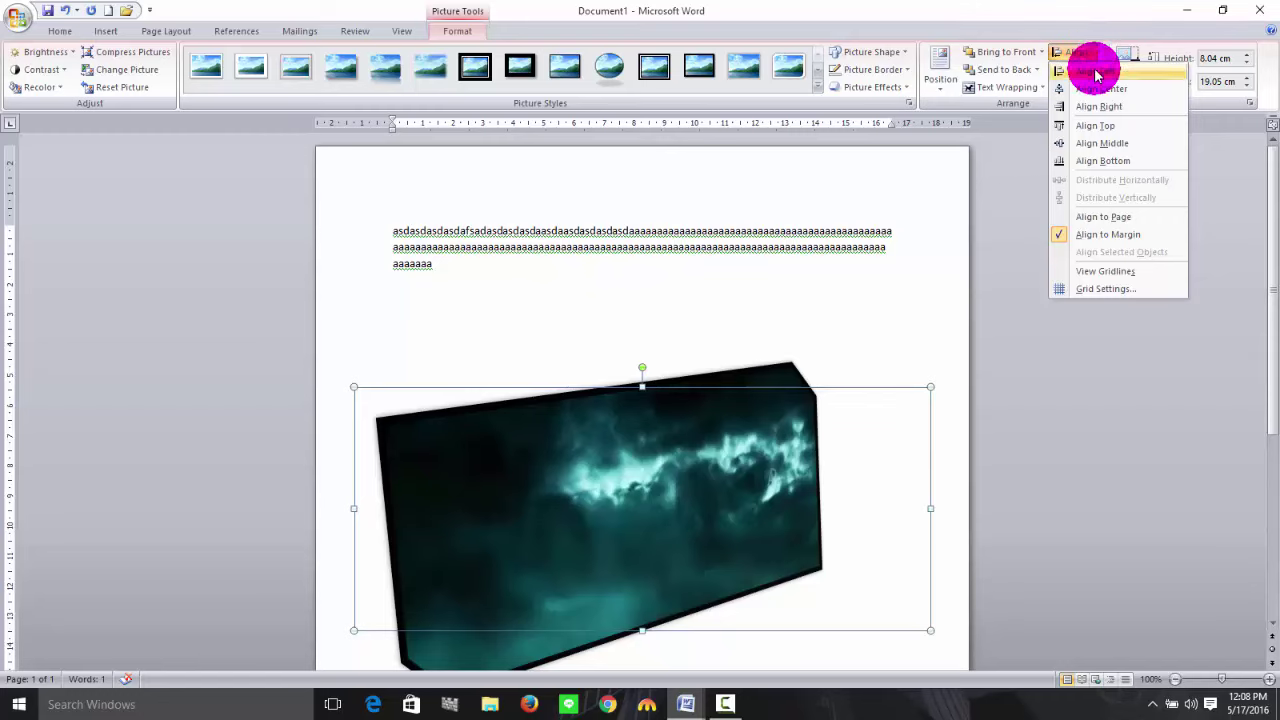
left_click(1101, 88)
Make the page the reference for aligning the picture with the Align to Page option.
left_click(1075, 52)
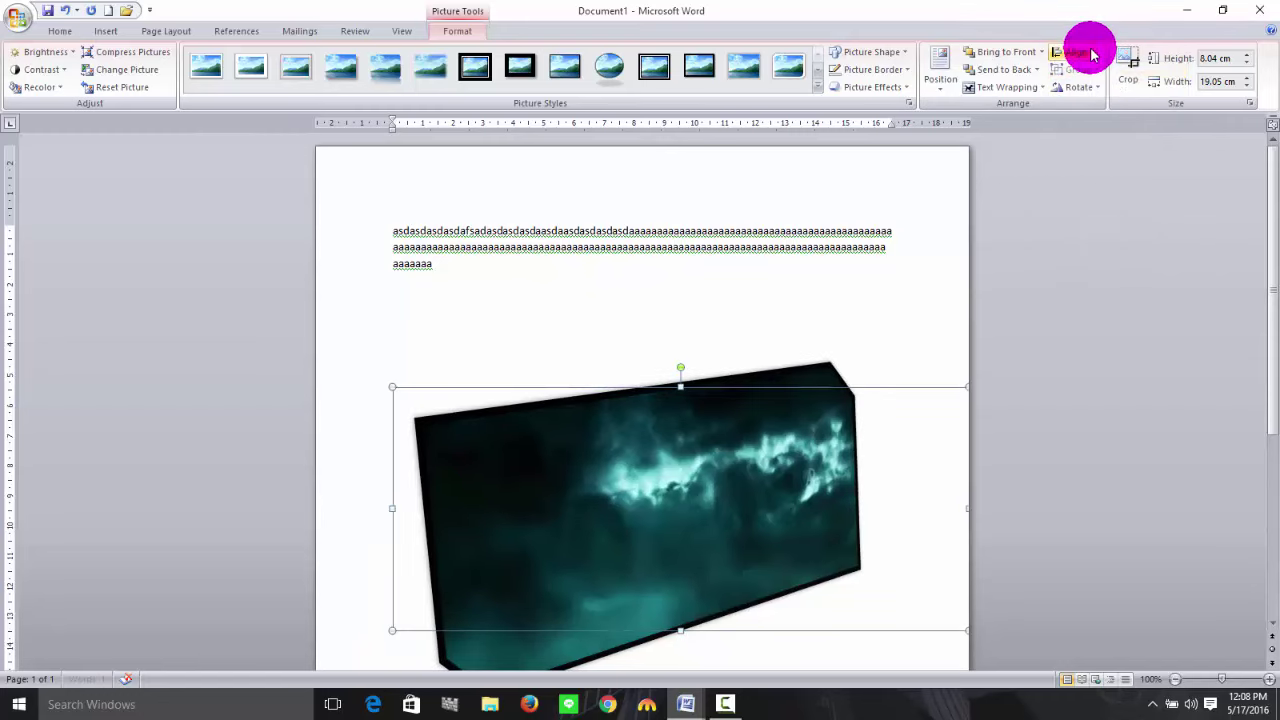
left_click(1097, 215)
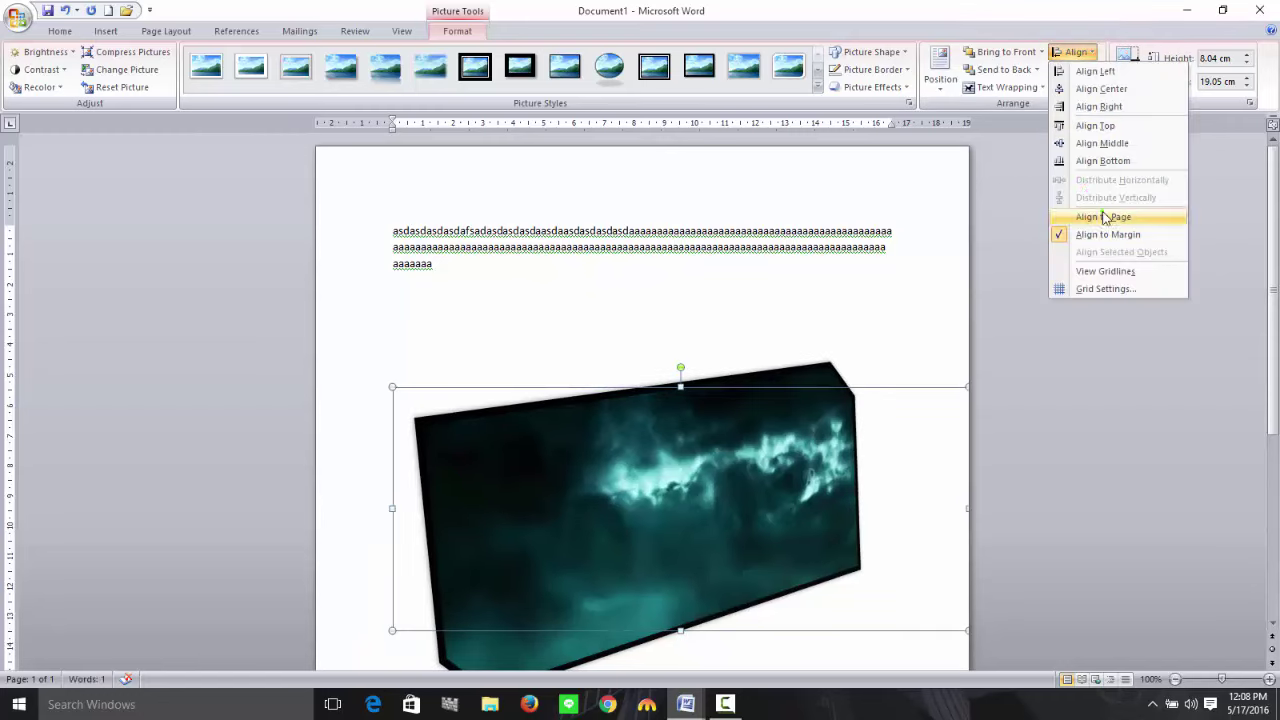
left_click(1106, 221)
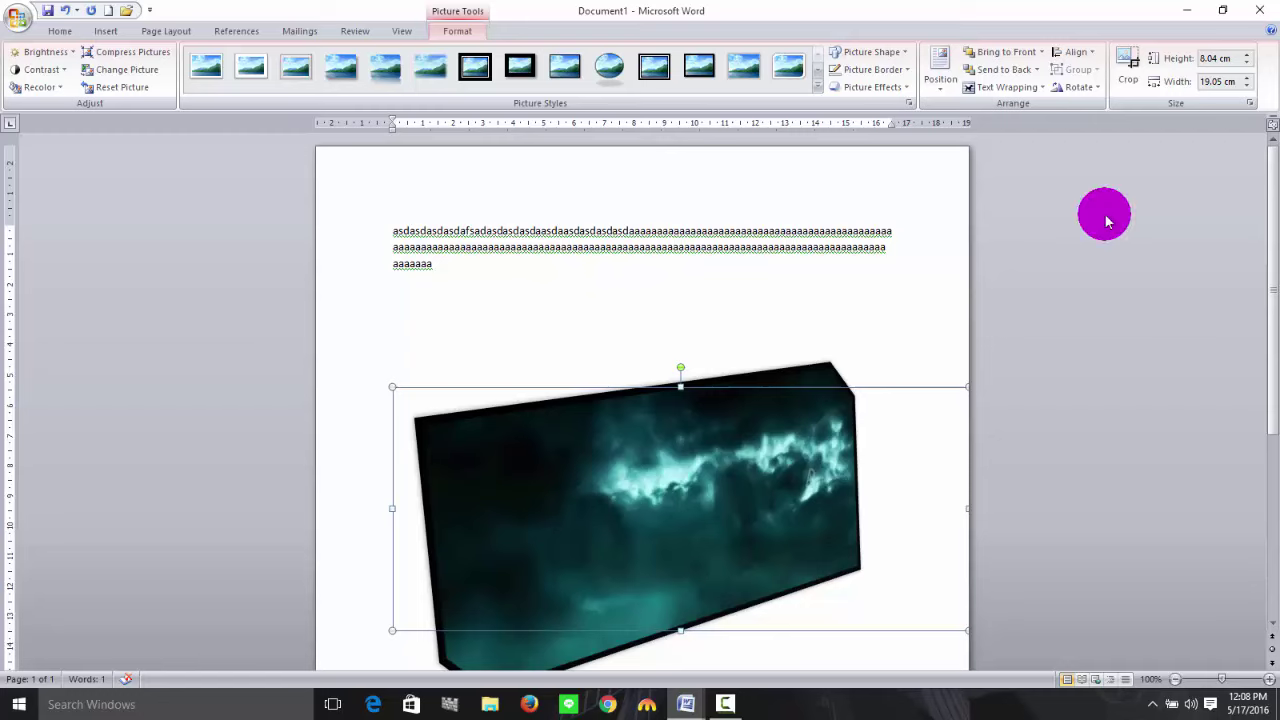
Bring the picture to the front of the stacking order and send it to the back.
left_click(1041, 55)
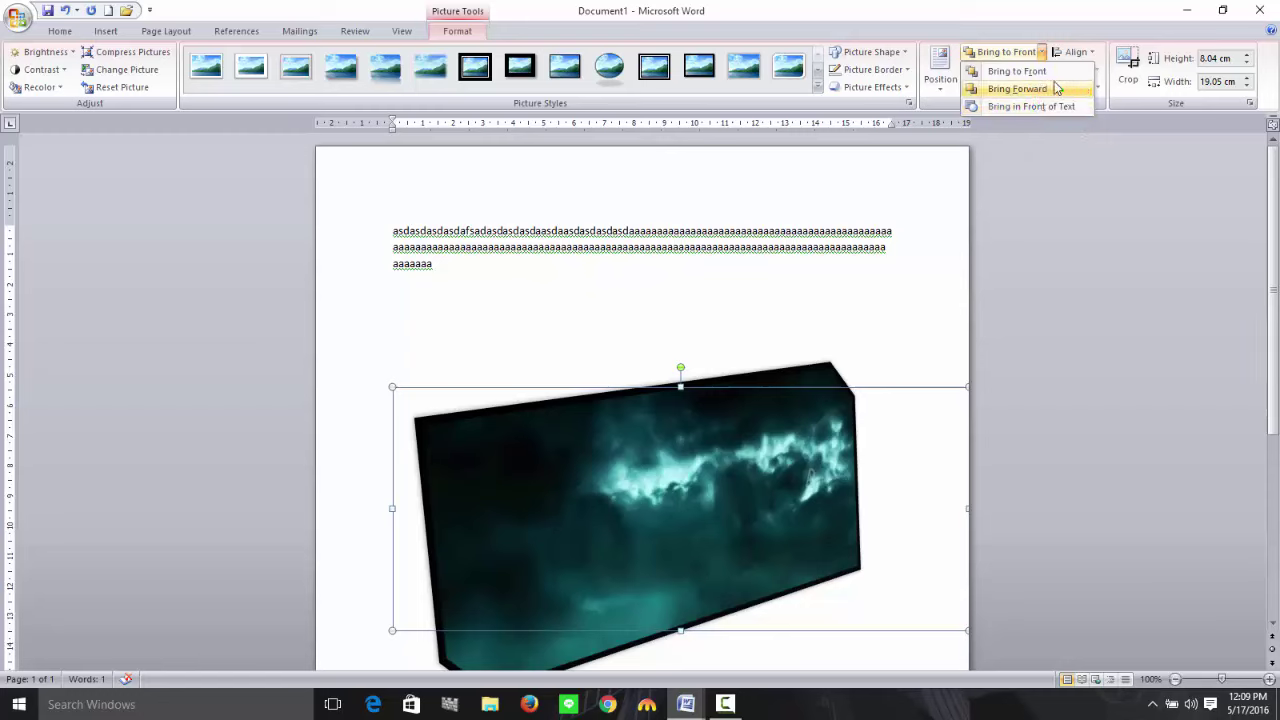
left_click(1050, 71)
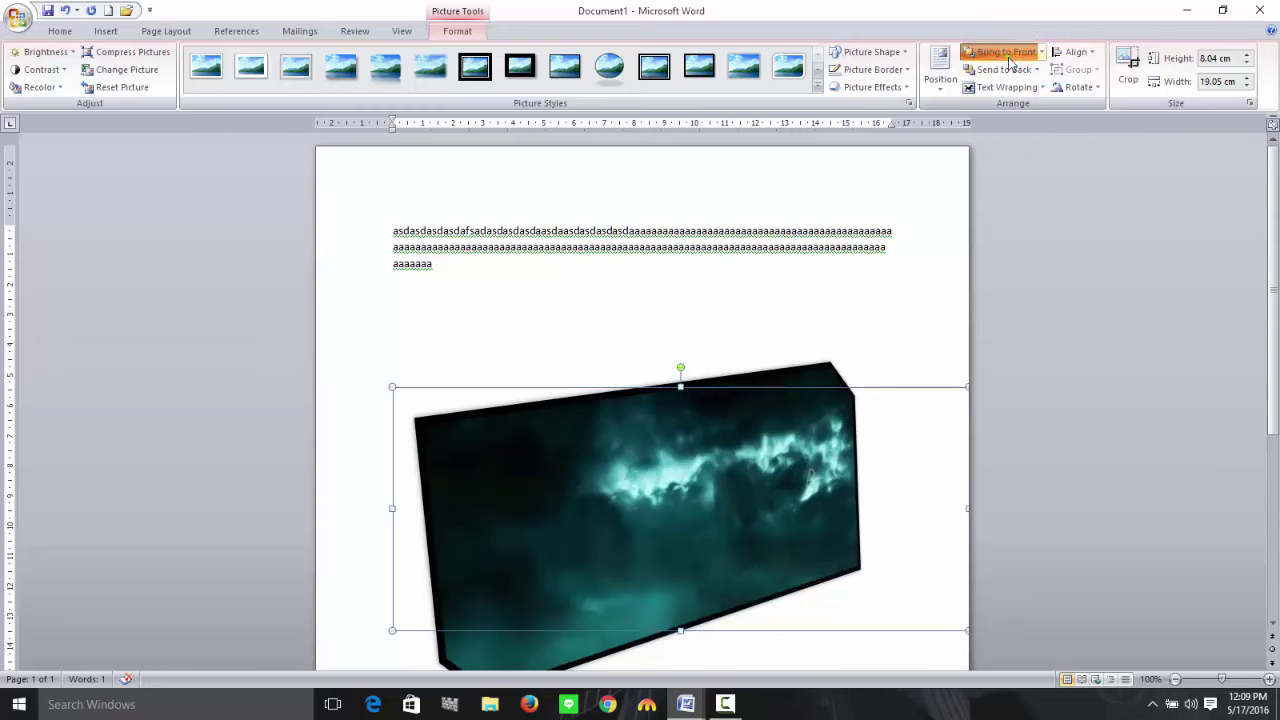
left_click(1015, 70)
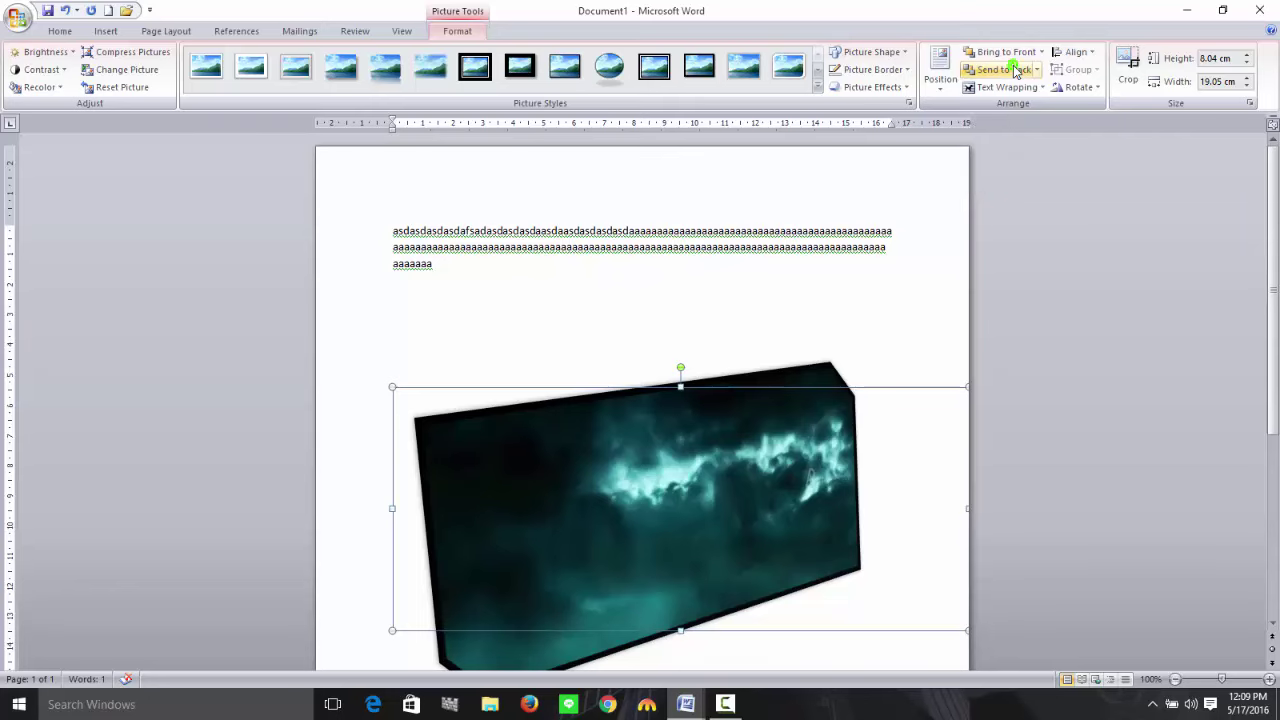
Shrink the picture to less than half its size and place it at the right of the paragraph with text wrapped beside it.
left_click(493, 246)
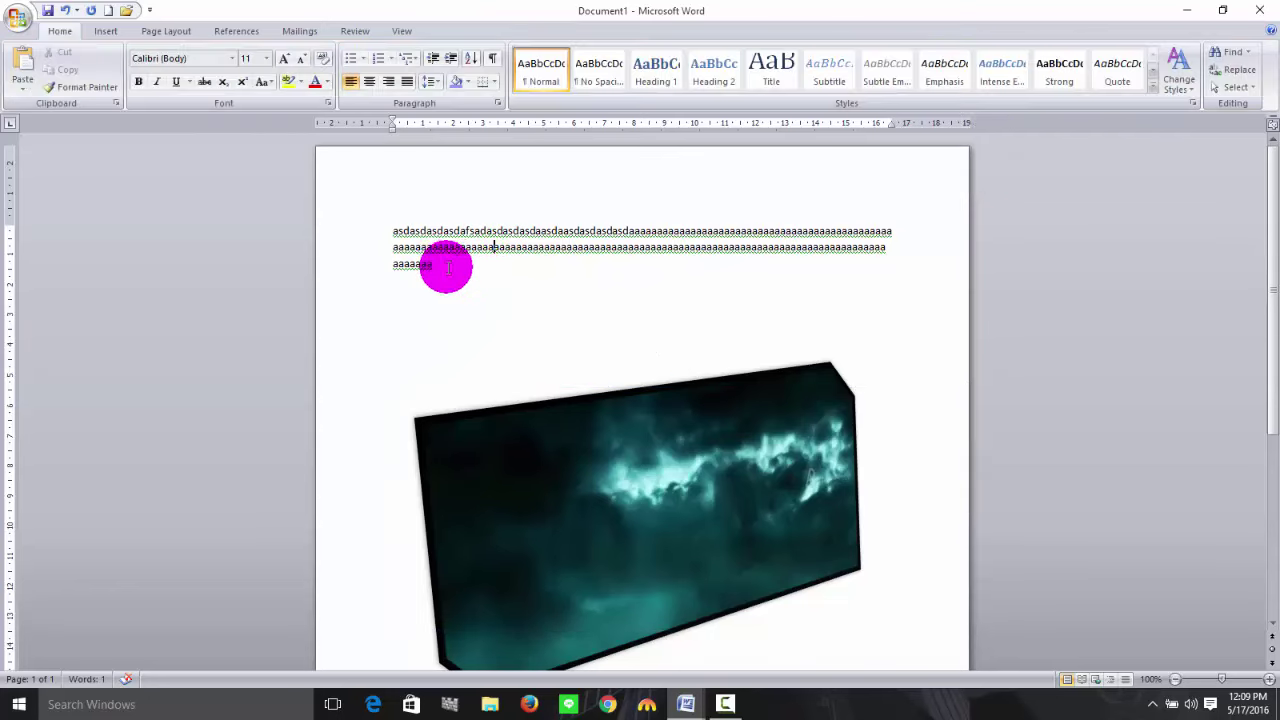
left_click_drag(447, 267, 385, 224)
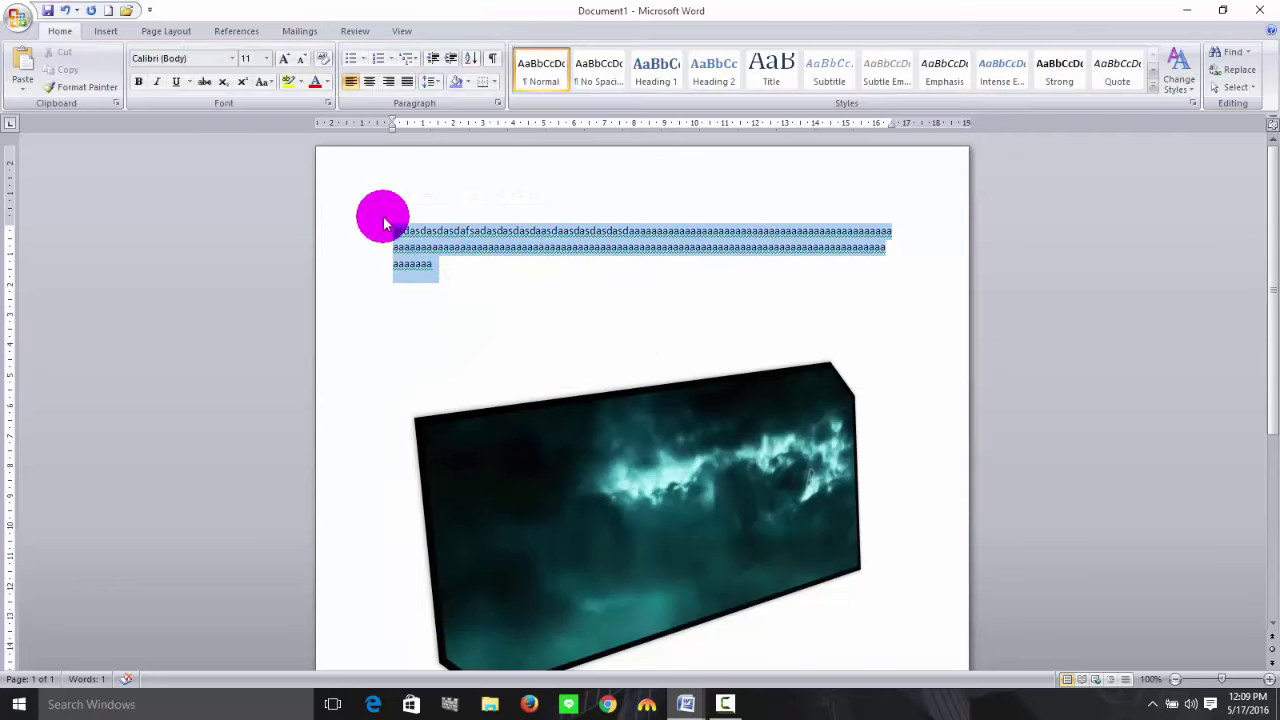
left_click(640, 423)
left_click_drag(678, 465, 721, 288)
left_click_drag(423, 220, 749, 263)
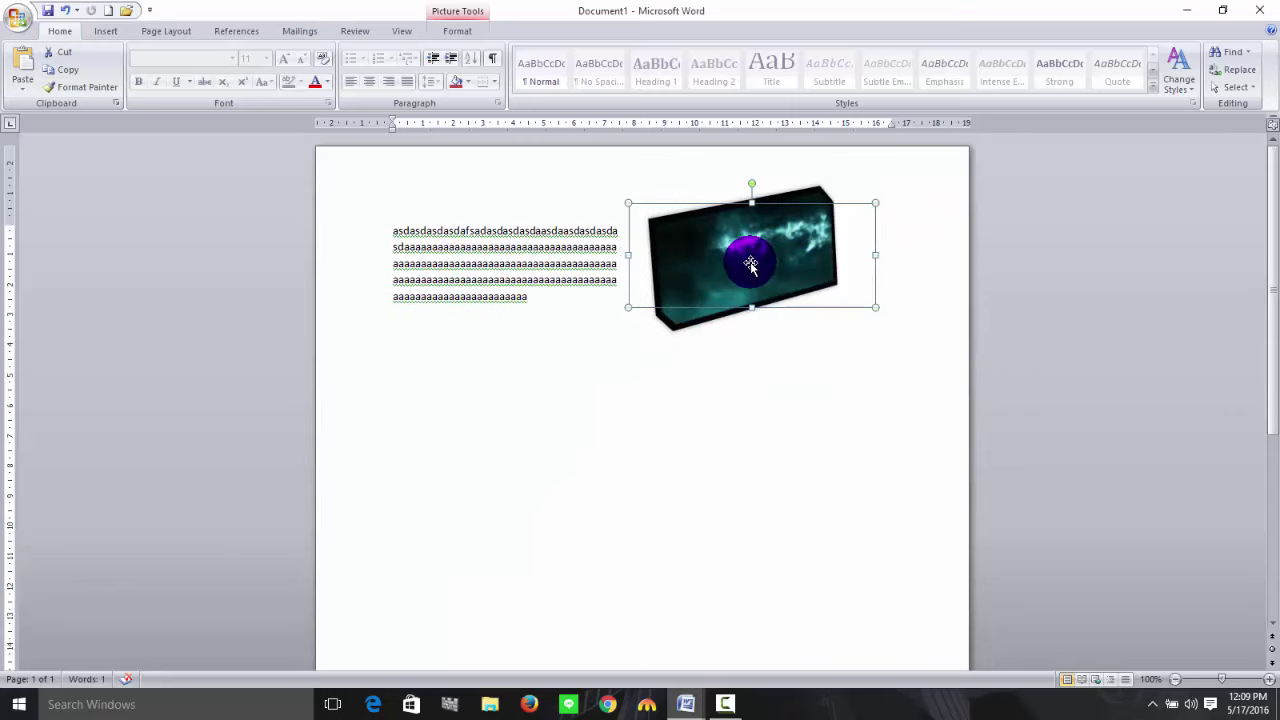
Set the picture's text wrapping to Behind Text.
left_click(455, 31)
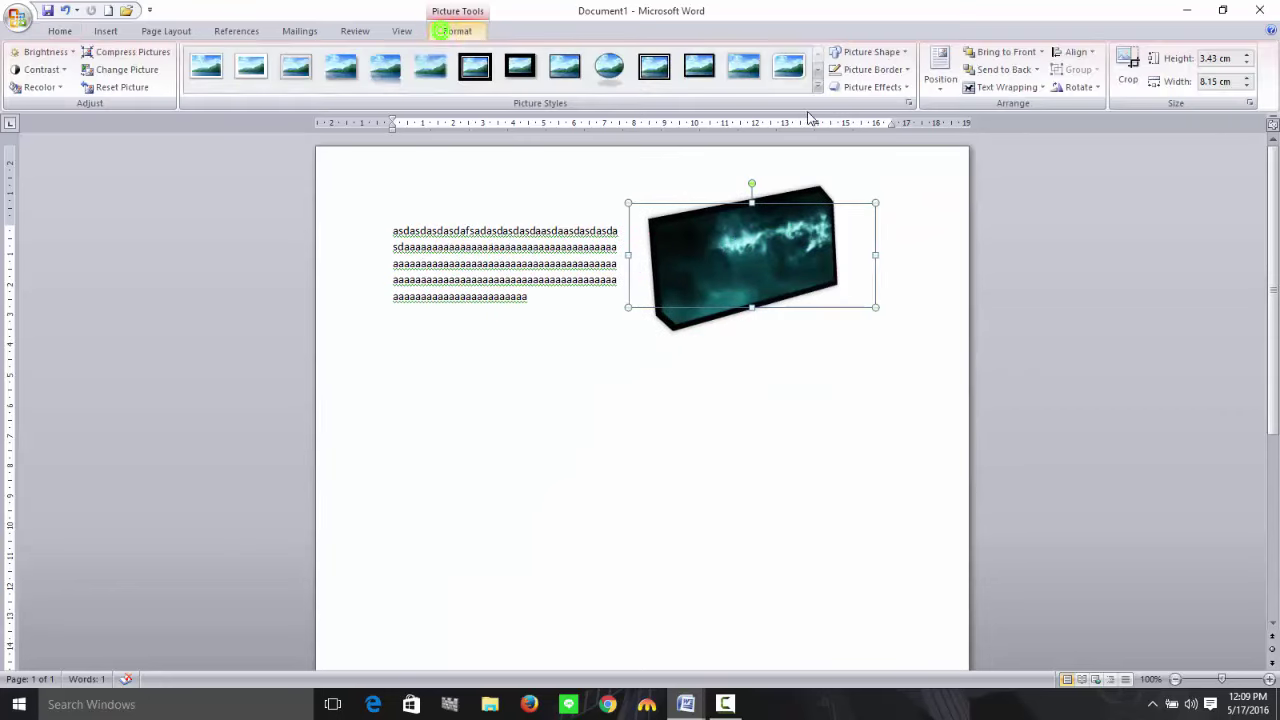
left_click(1010, 88)
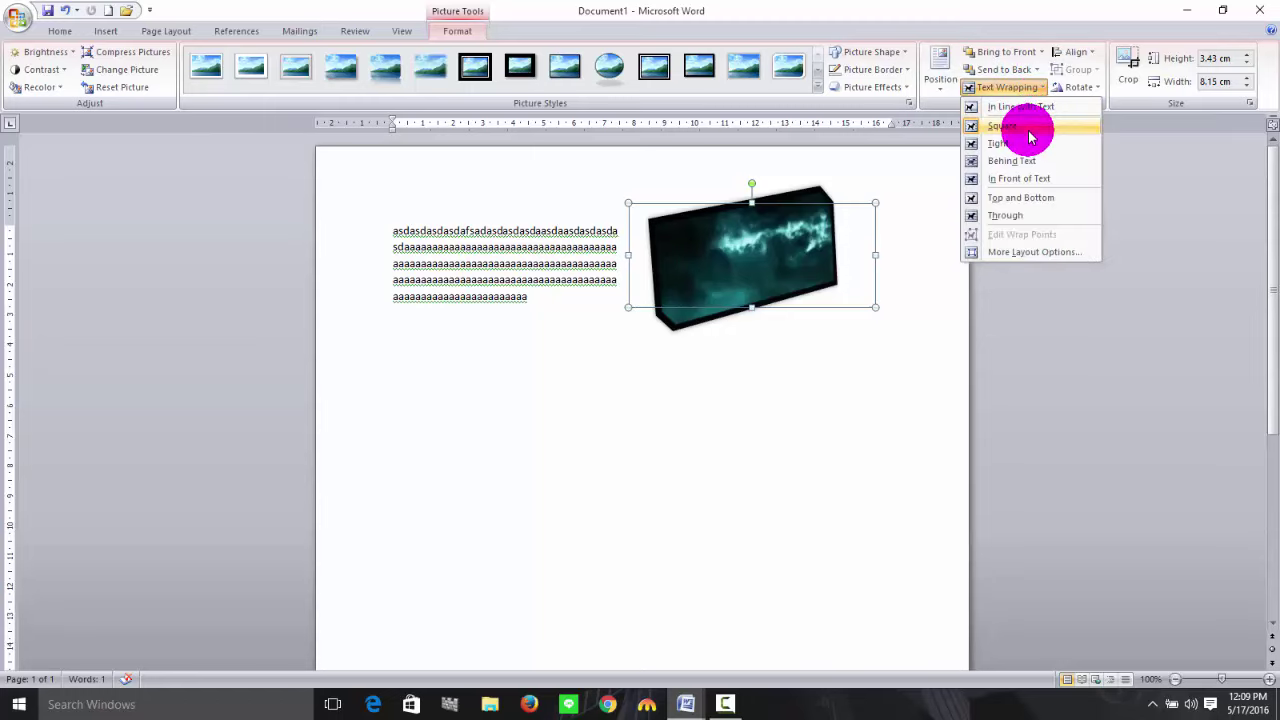
left_click(1029, 162)
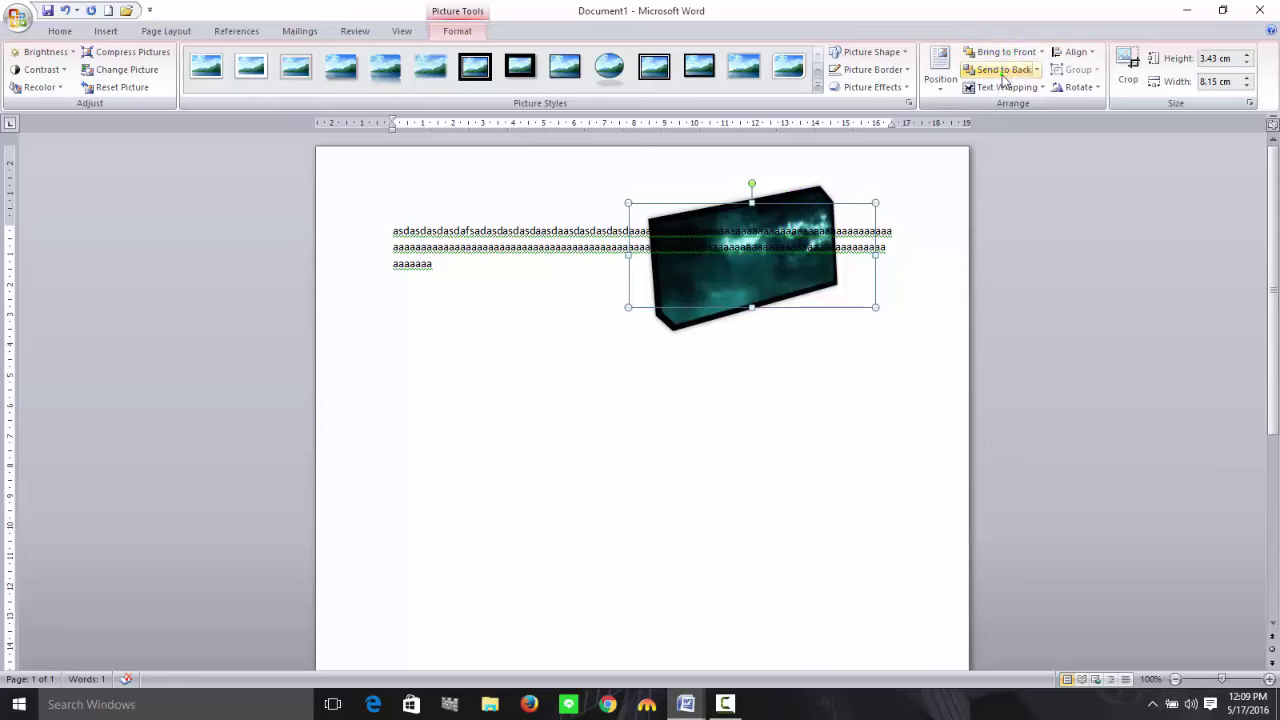
Set the picture's text wrapping to In Front of Text and move it just below the paragraph.
left_click(1041, 88)
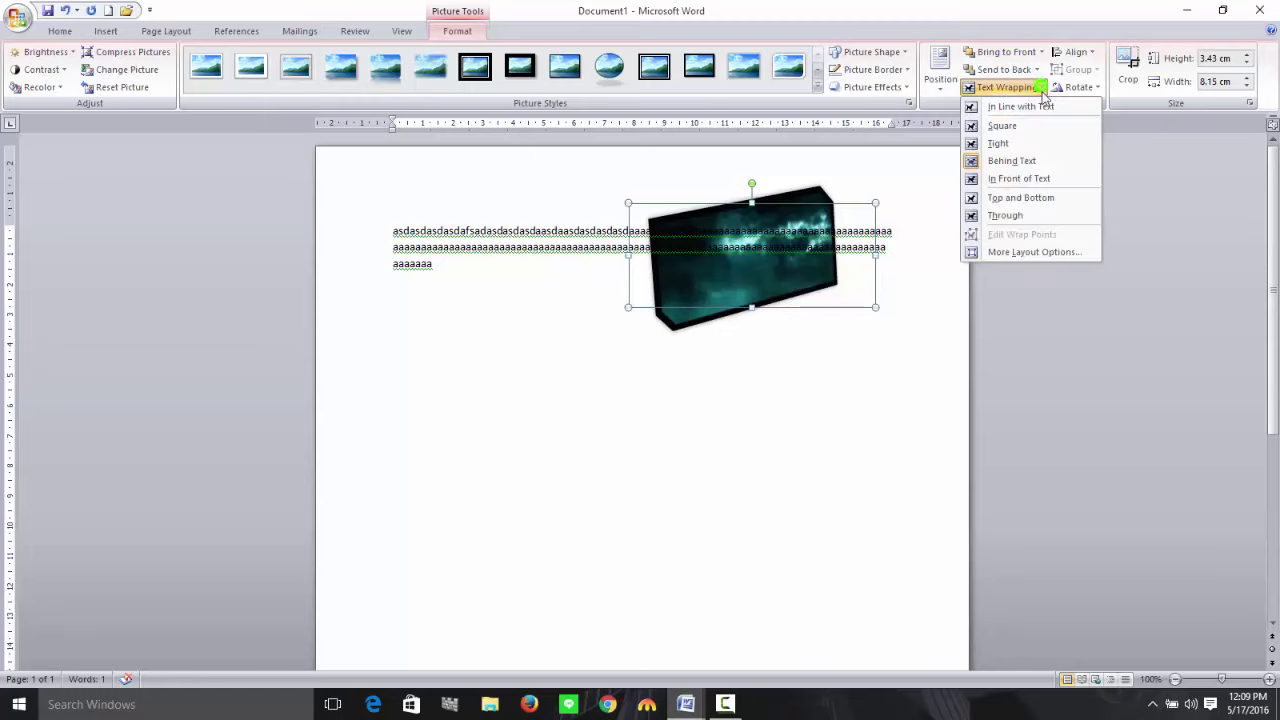
left_click(1030, 162)
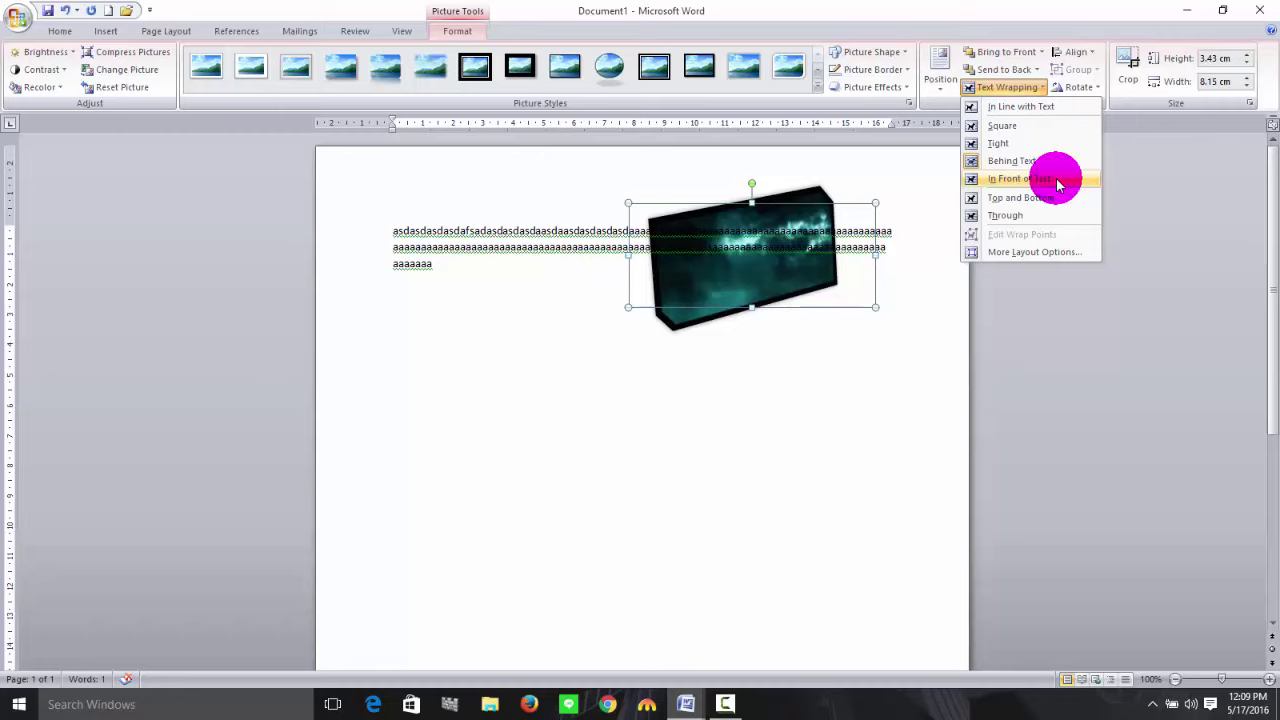
left_click(1057, 180)
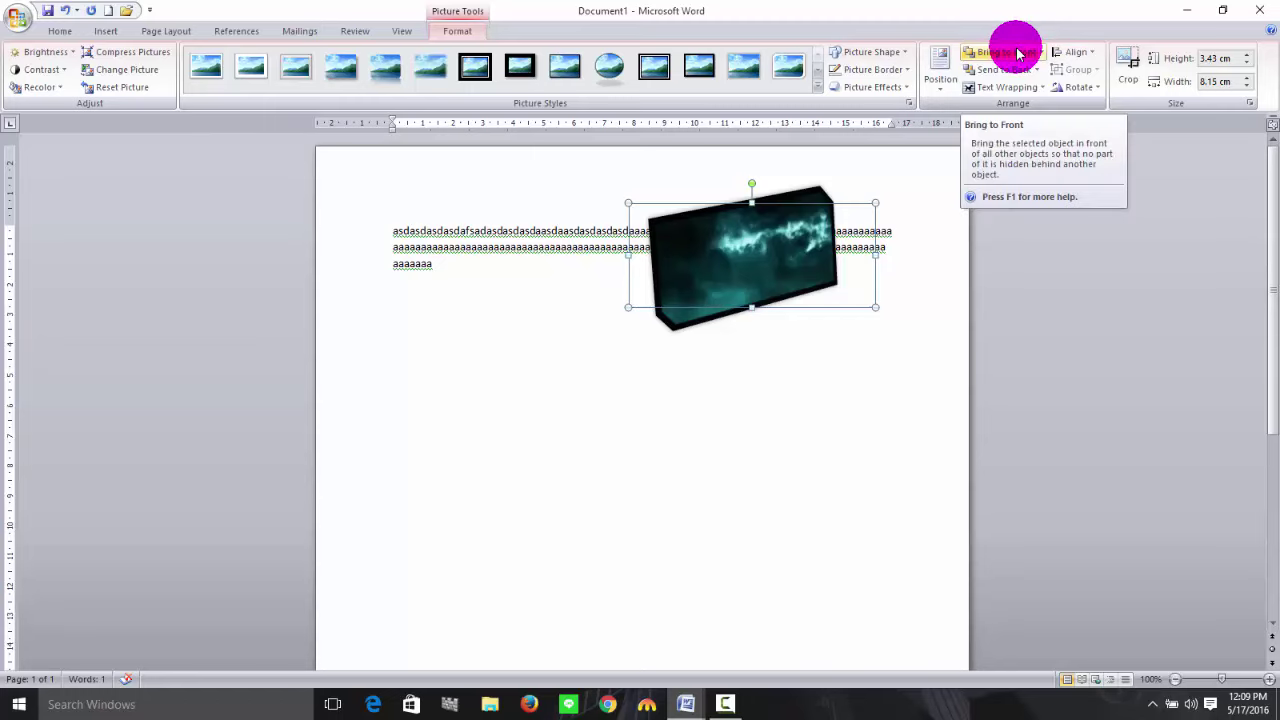
left_click_drag(754, 250, 722, 331)
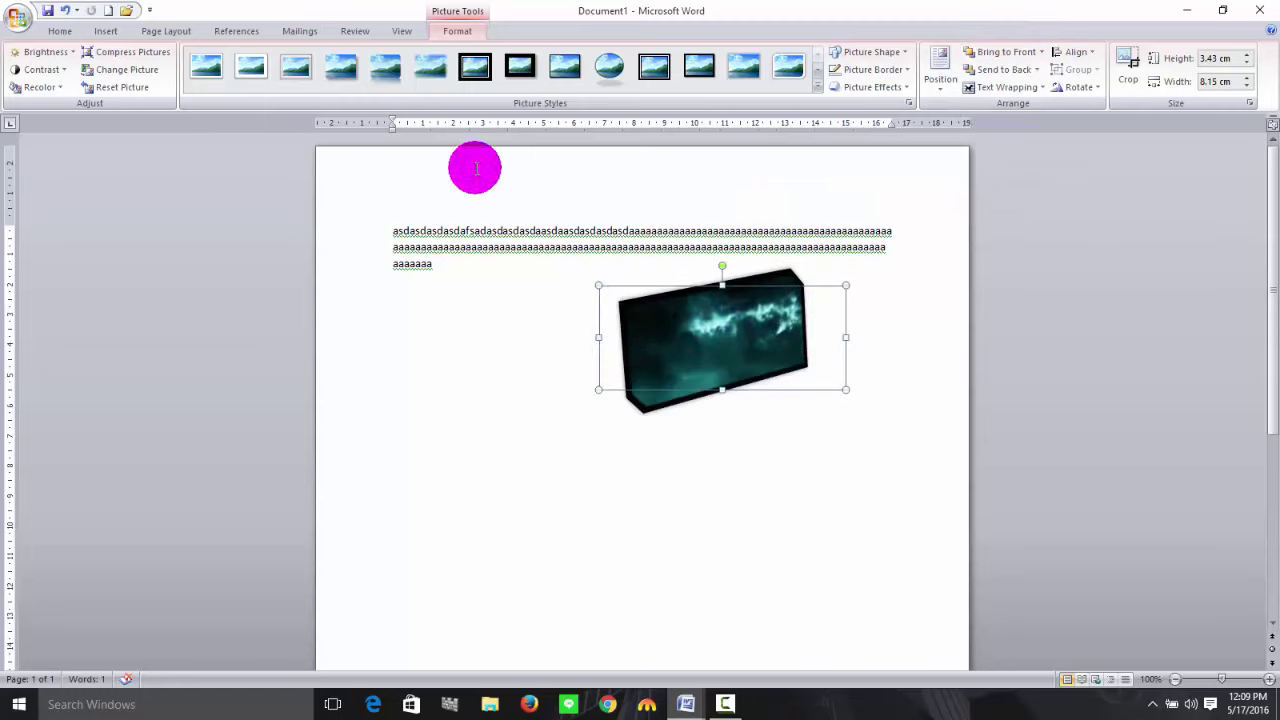
Insert a second, full-width copy of the cloud picture from file at the start of the paragraph.
left_click(104, 32)
left_click(165, 79)
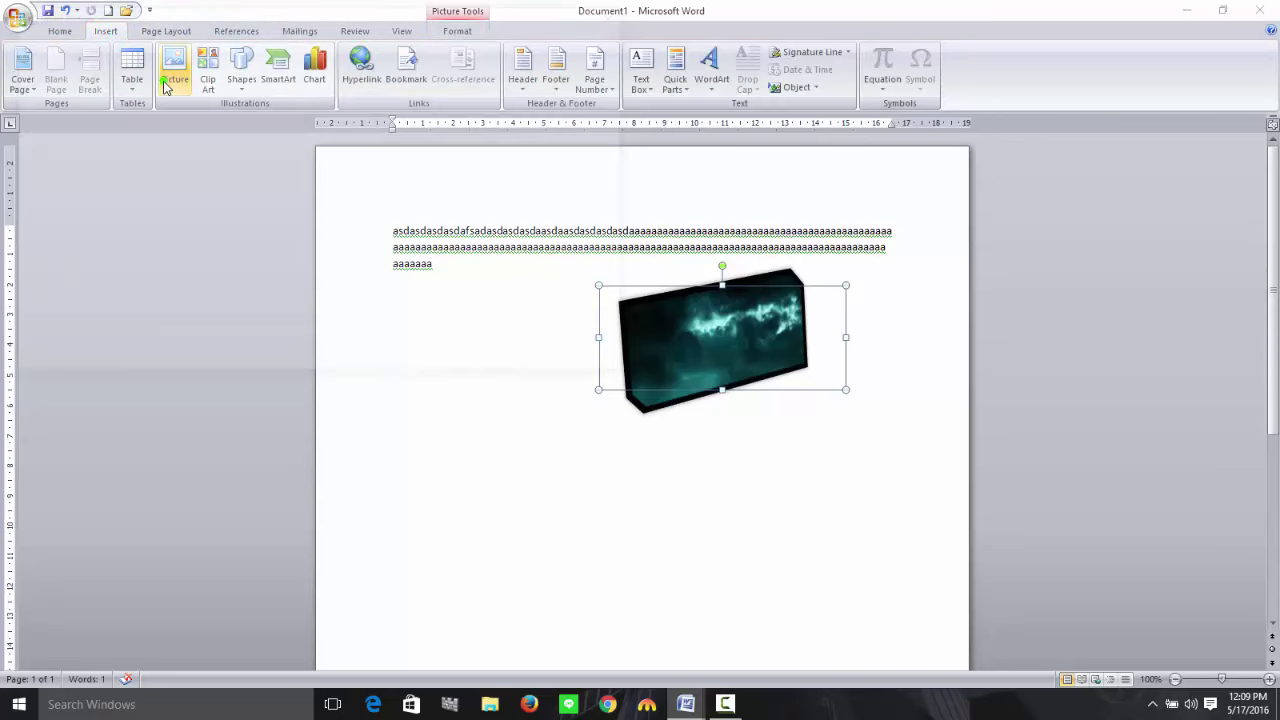
left_click(199, 201)
left_click(503, 359)
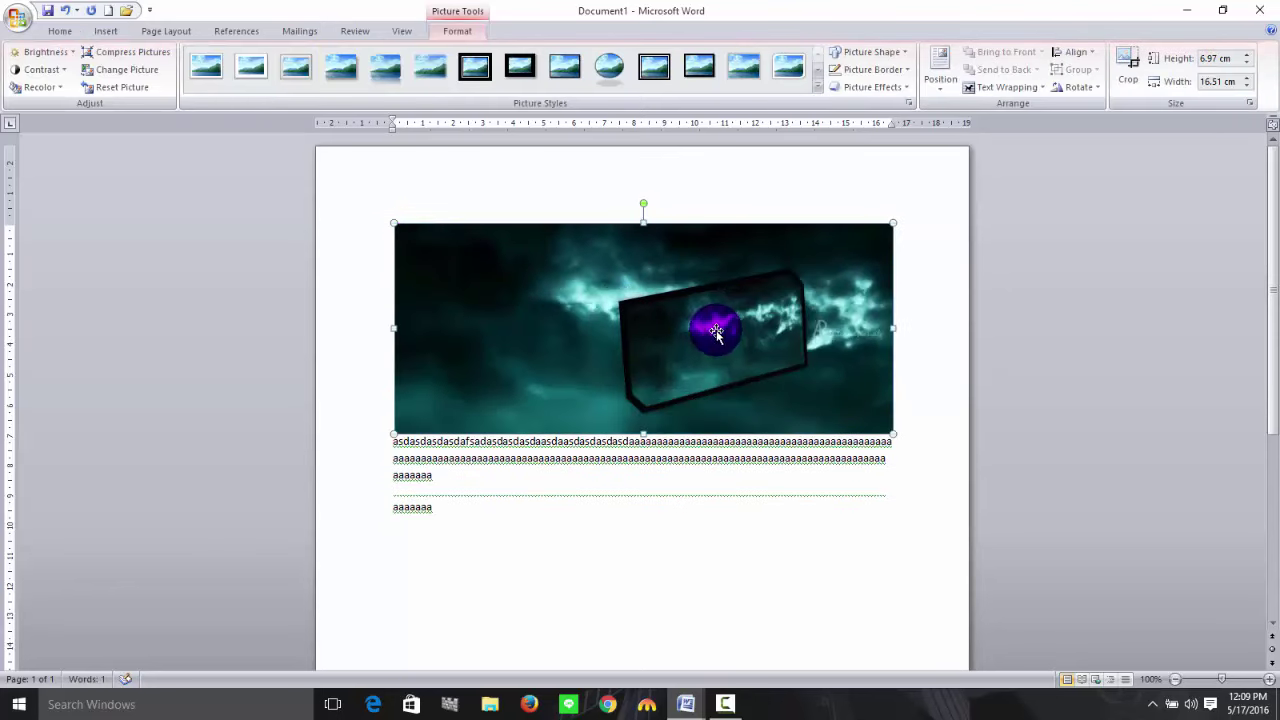
Send the small framed picture to the back and set the large picture's text wrapping to Behind Text.
left_click(750, 307)
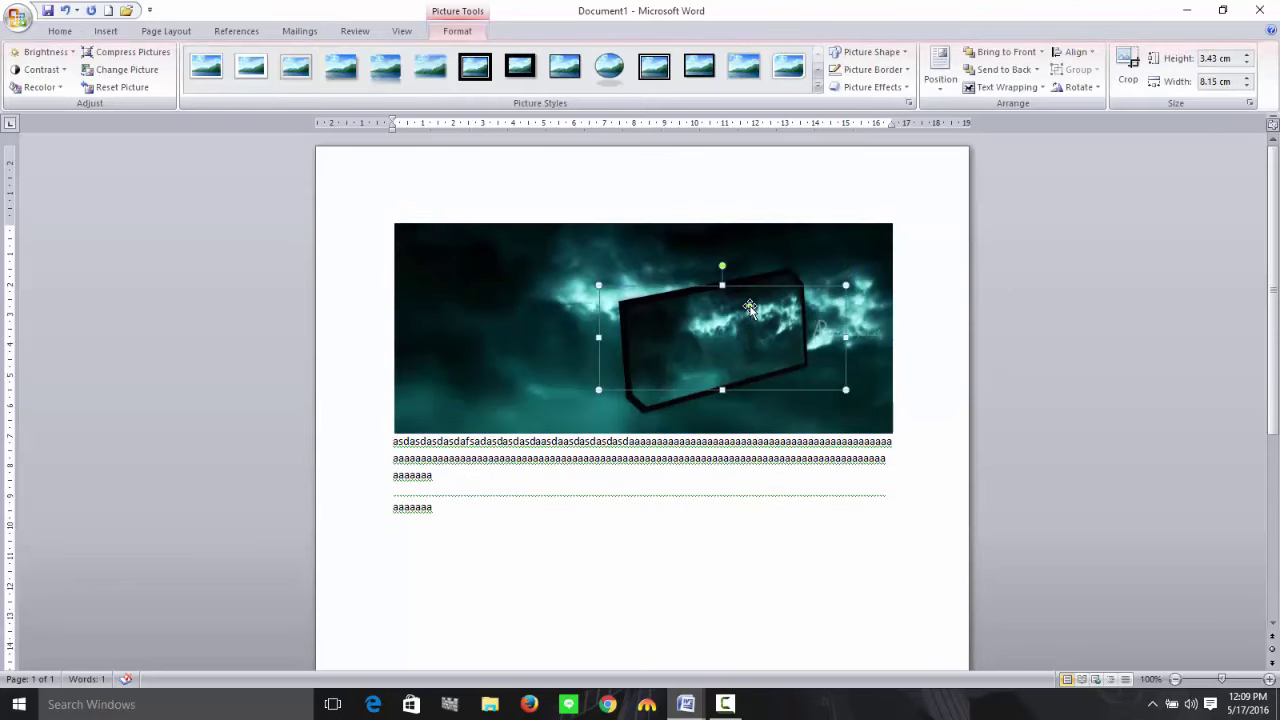
left_click(998, 70)
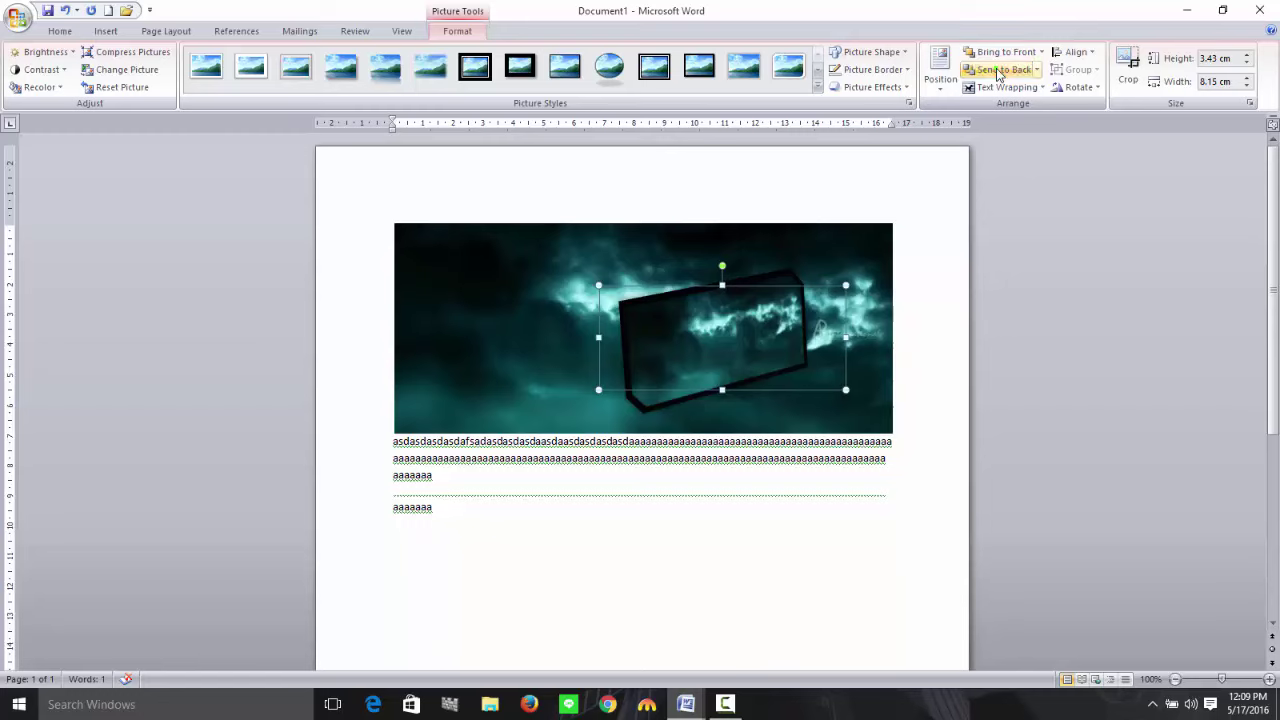
left_click(880, 218)
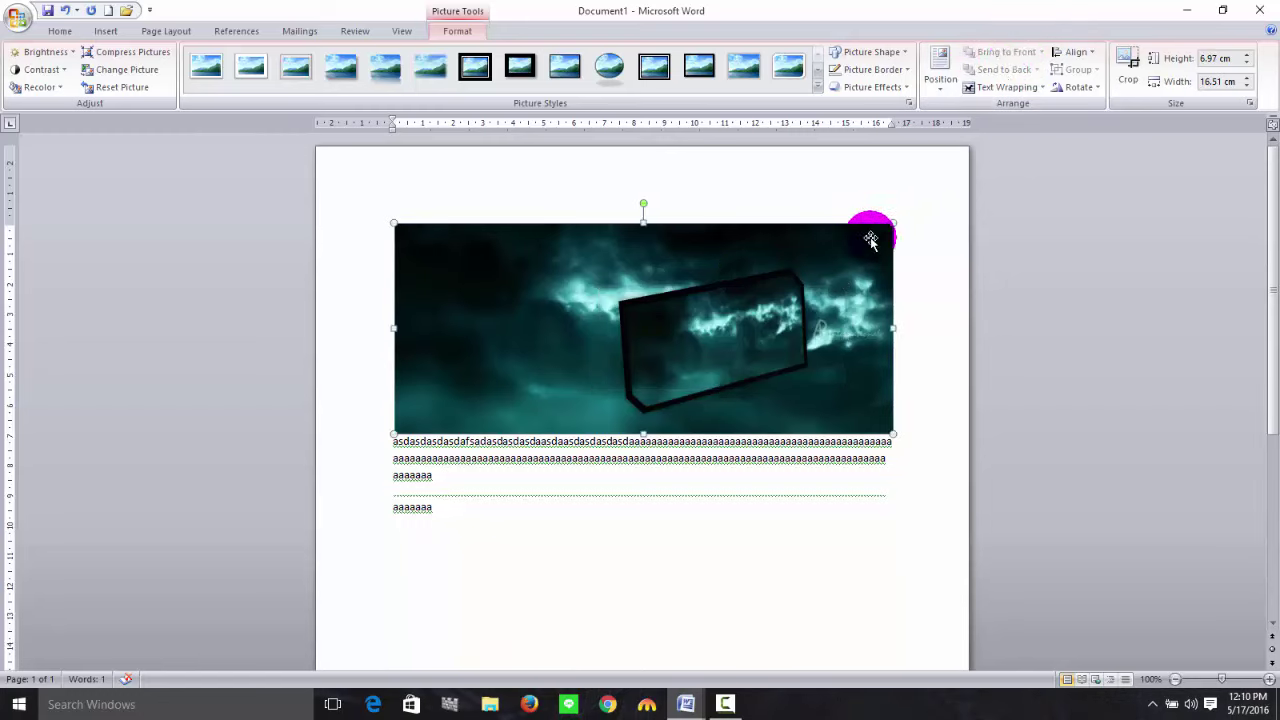
left_click(1012, 87)
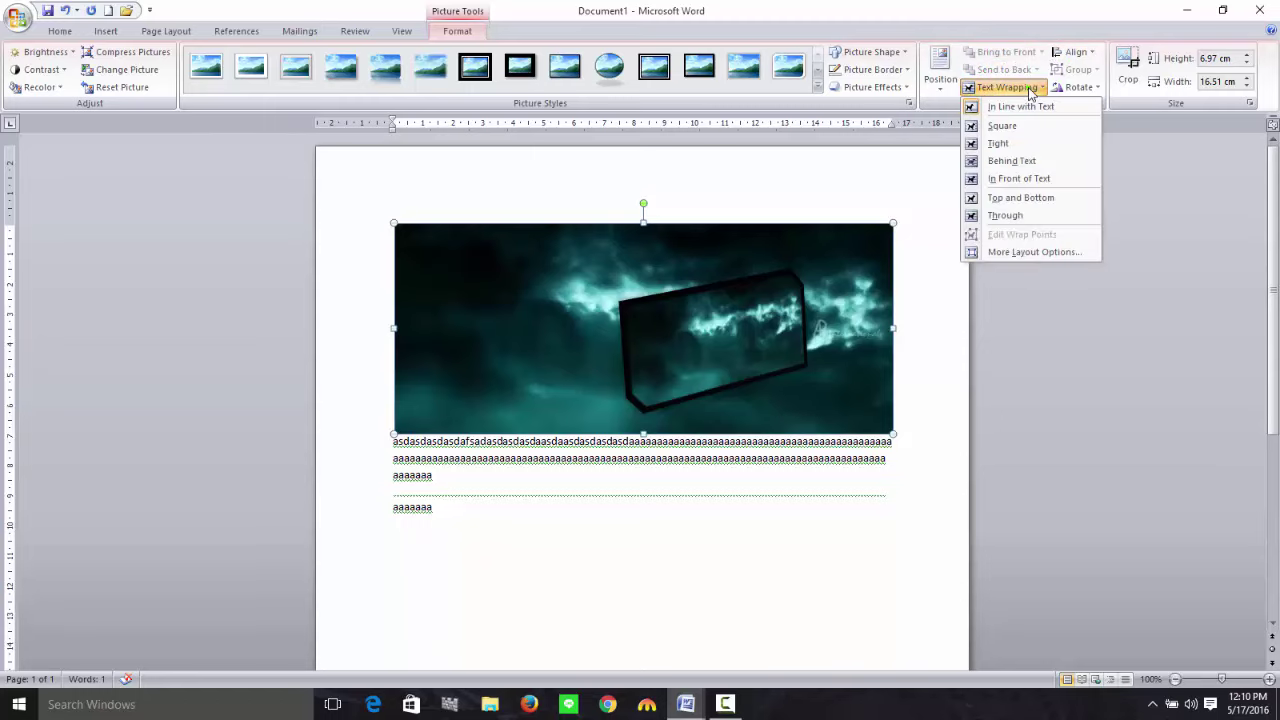
left_click(1016, 165)
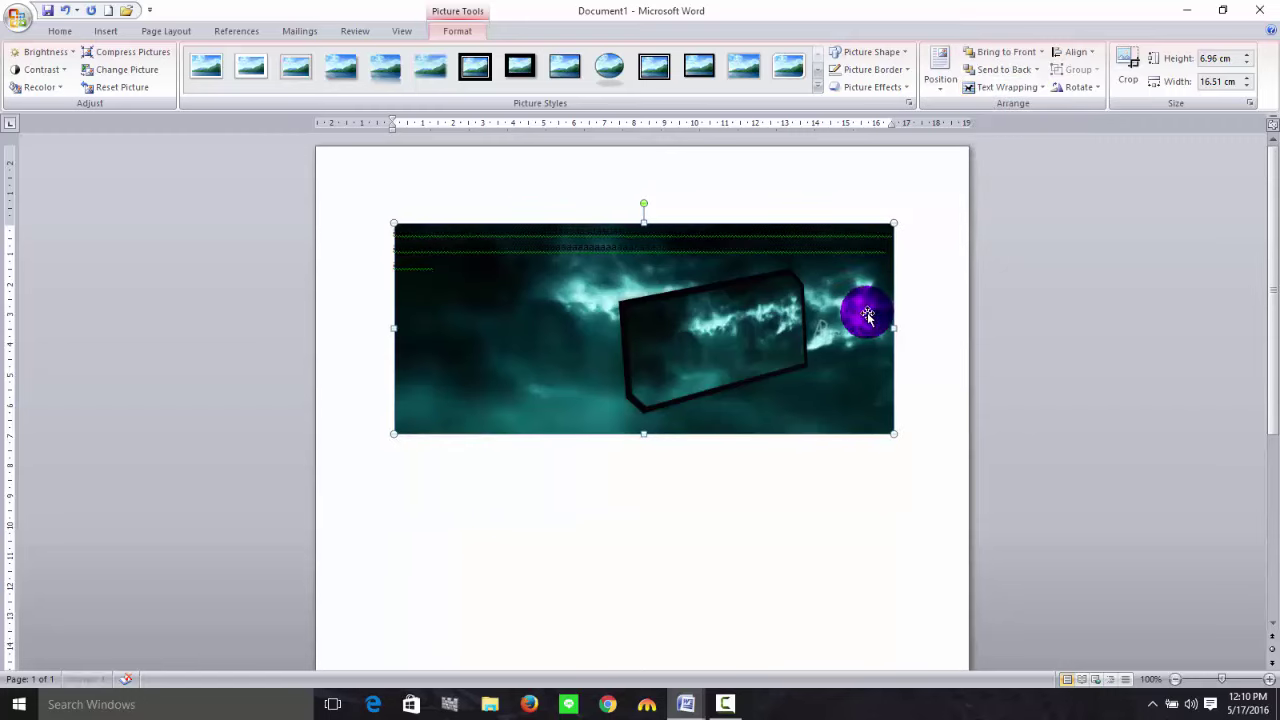
mouse_move(708, 340)
left_mouse_down()
mouse_move(611, 234)
mouse_move(549, 275)
left_mouse_up()
Bring the small framed picture to the front, and place it behind the large picture with Send Behind Text.
left_click(681, 315)
left_click(1012, 51)
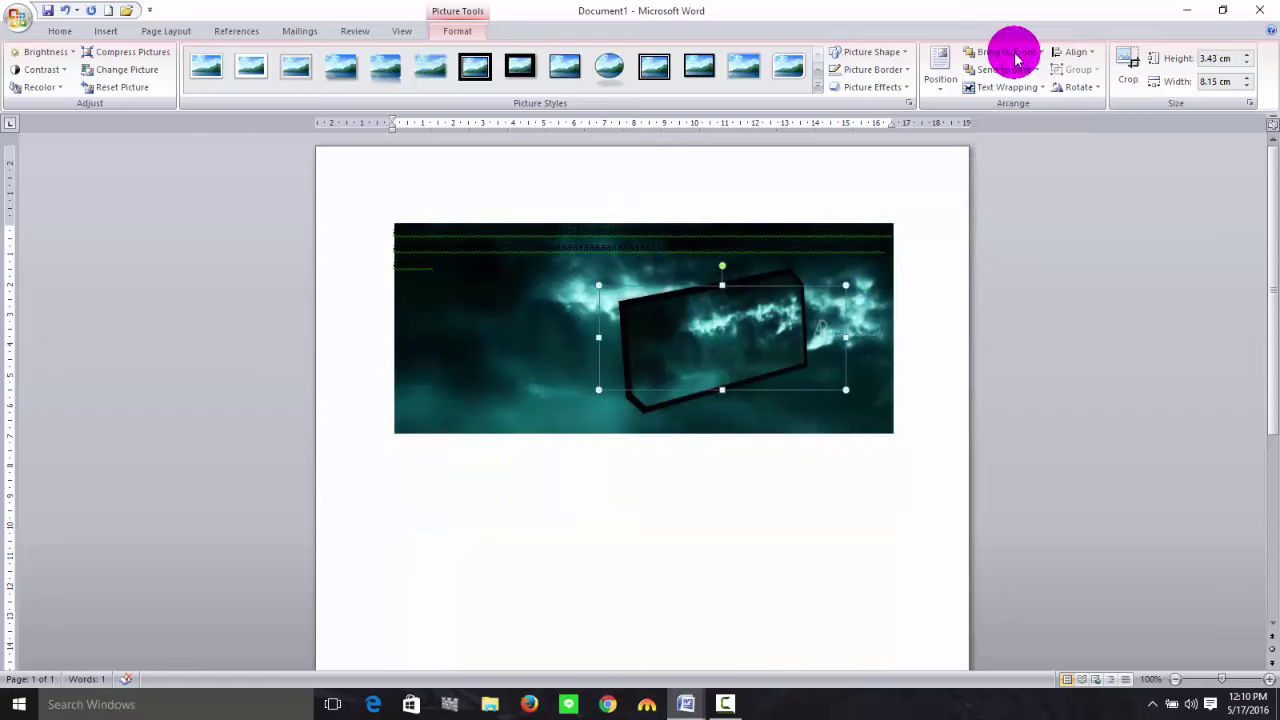
left_click(1040, 70)
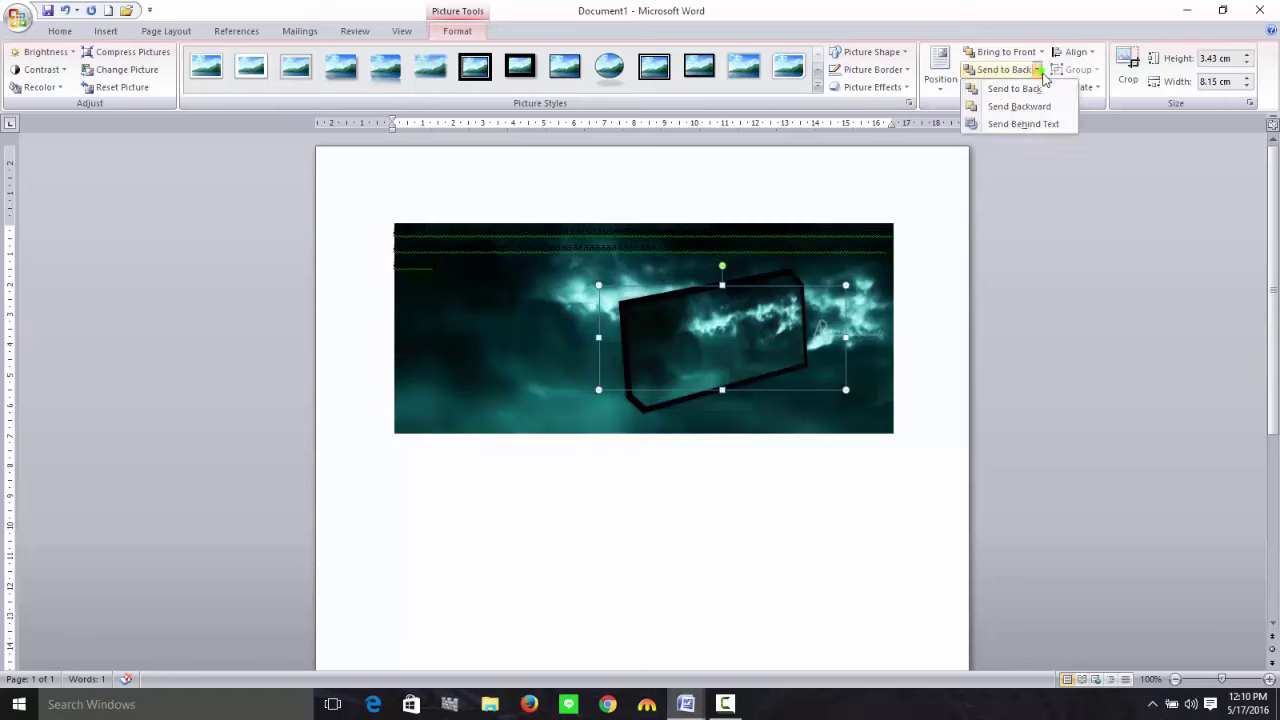
left_click(1043, 88)
left_click(1040, 70)
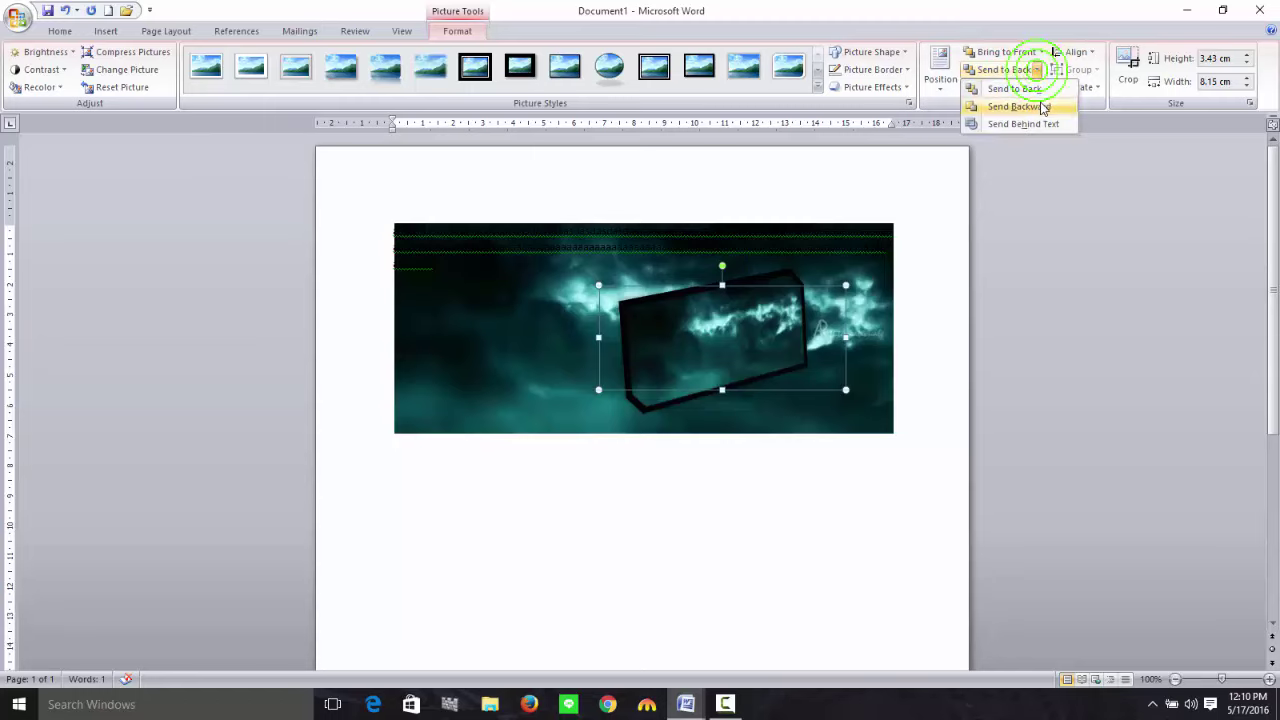
left_click(1040, 70)
left_click(1040, 70)
left_click(1030, 123)
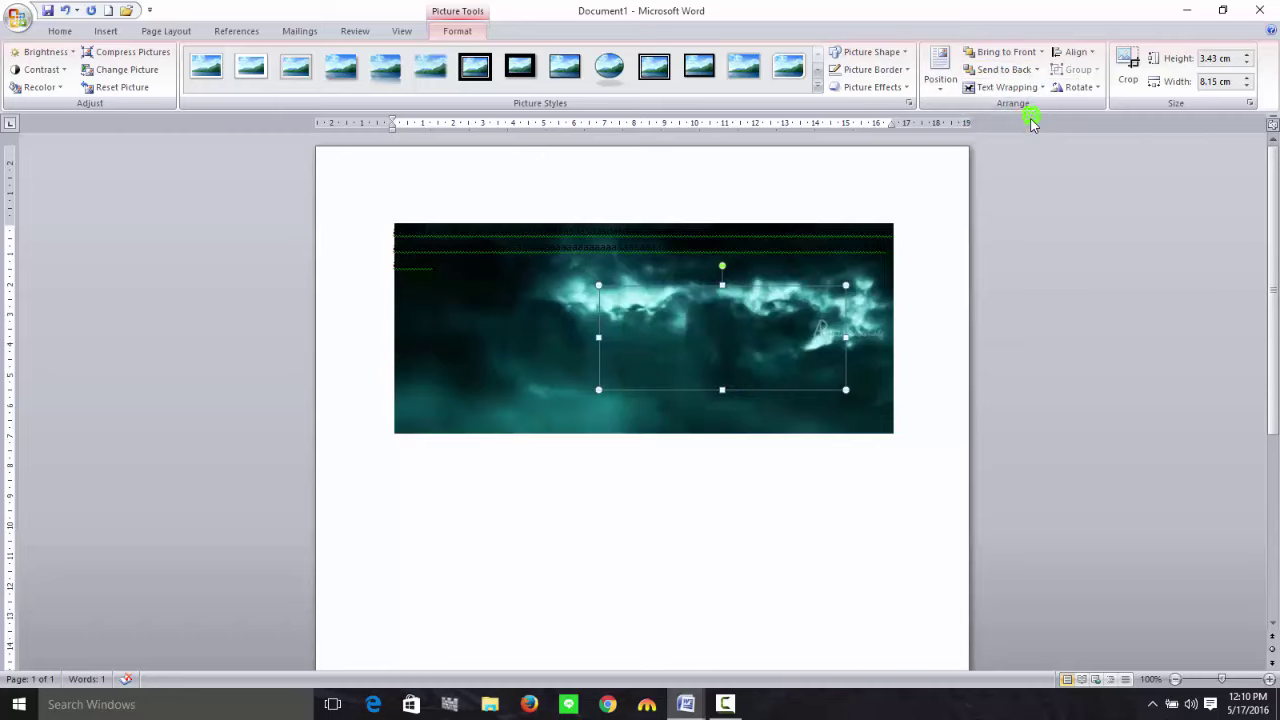
Move the large picture below the paragraph and shift the small framed picture down to overlap its upper edge.
left_click(1038, 70)
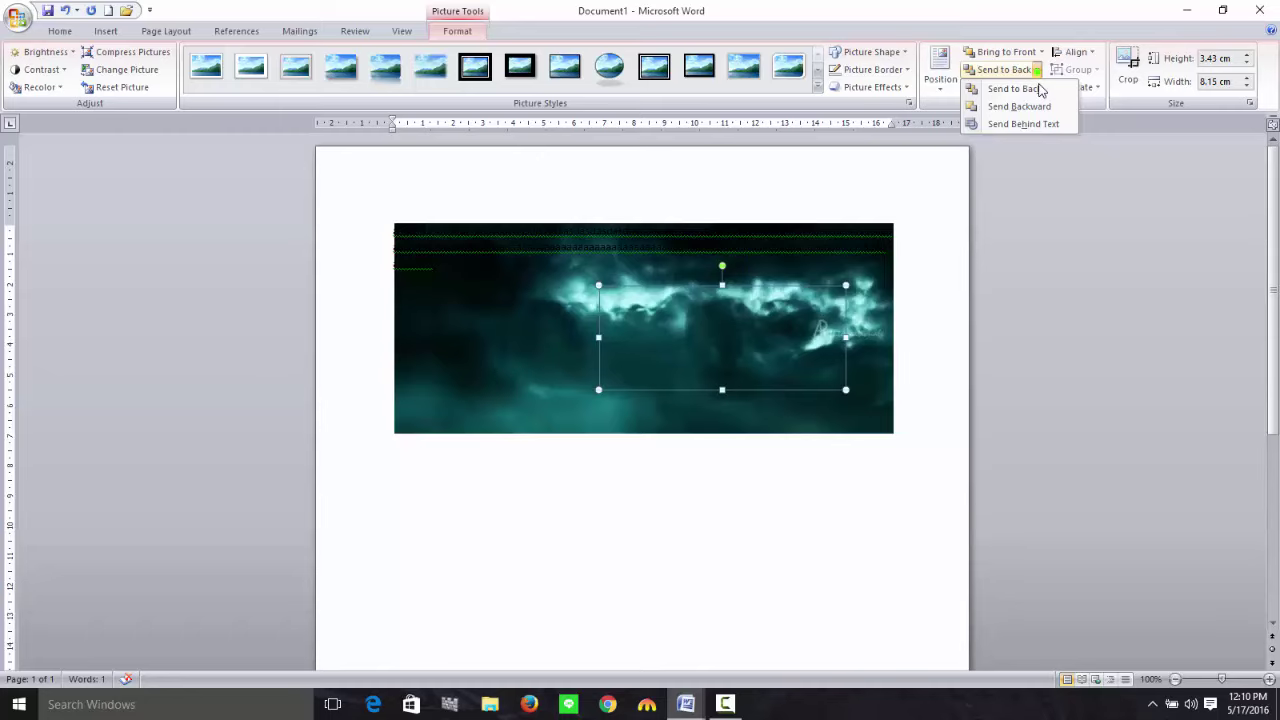
left_click(525, 337)
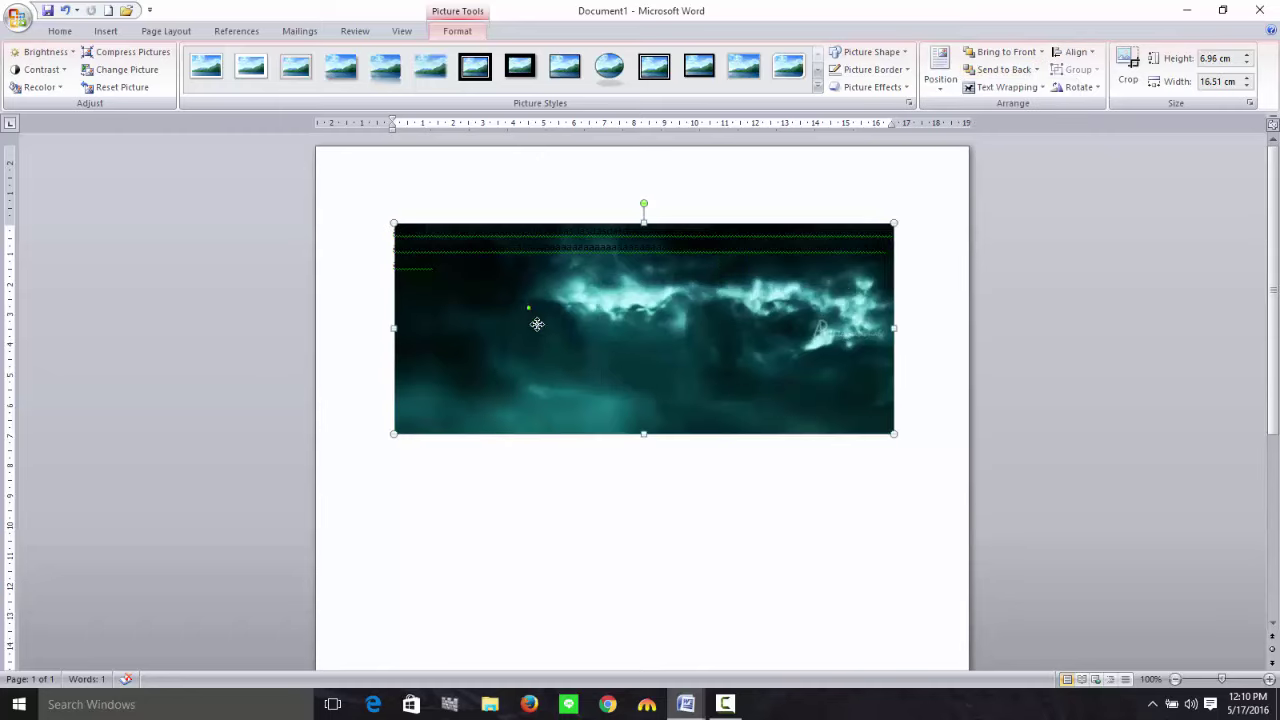
left_click_drag(537, 324, 543, 503)
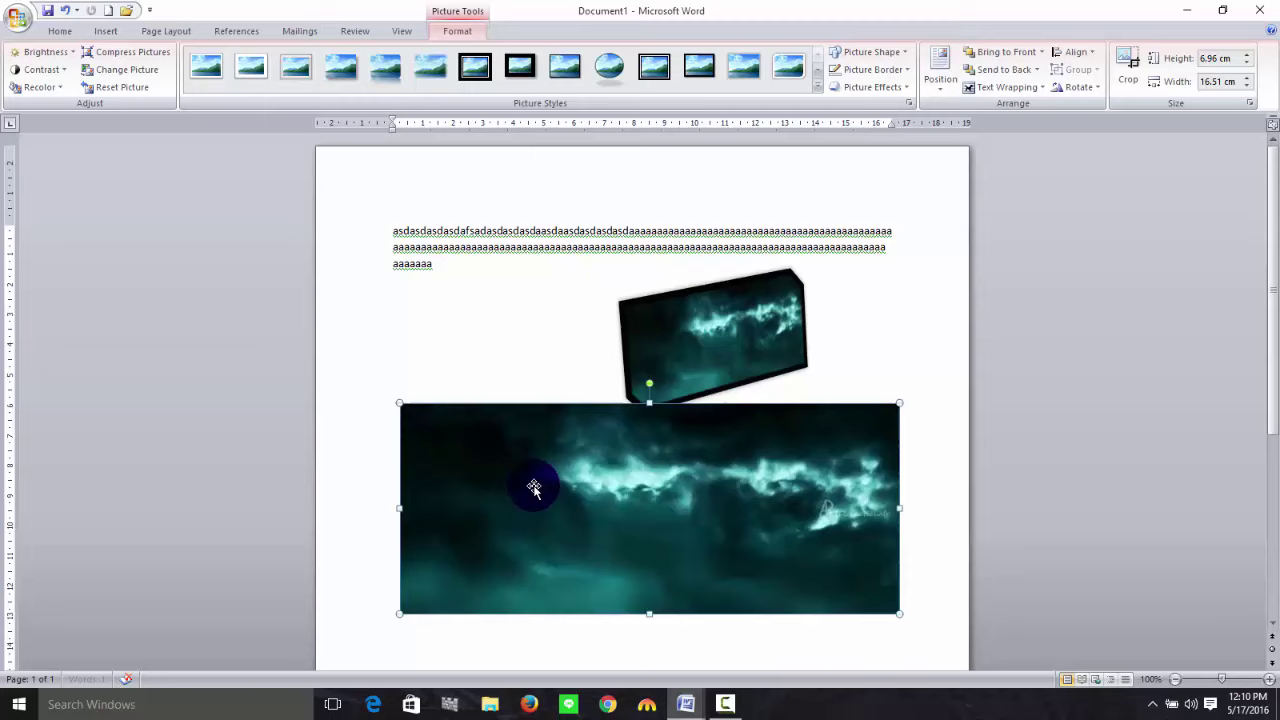
left_click(725, 356)
left_click_drag(732, 348, 721, 385)
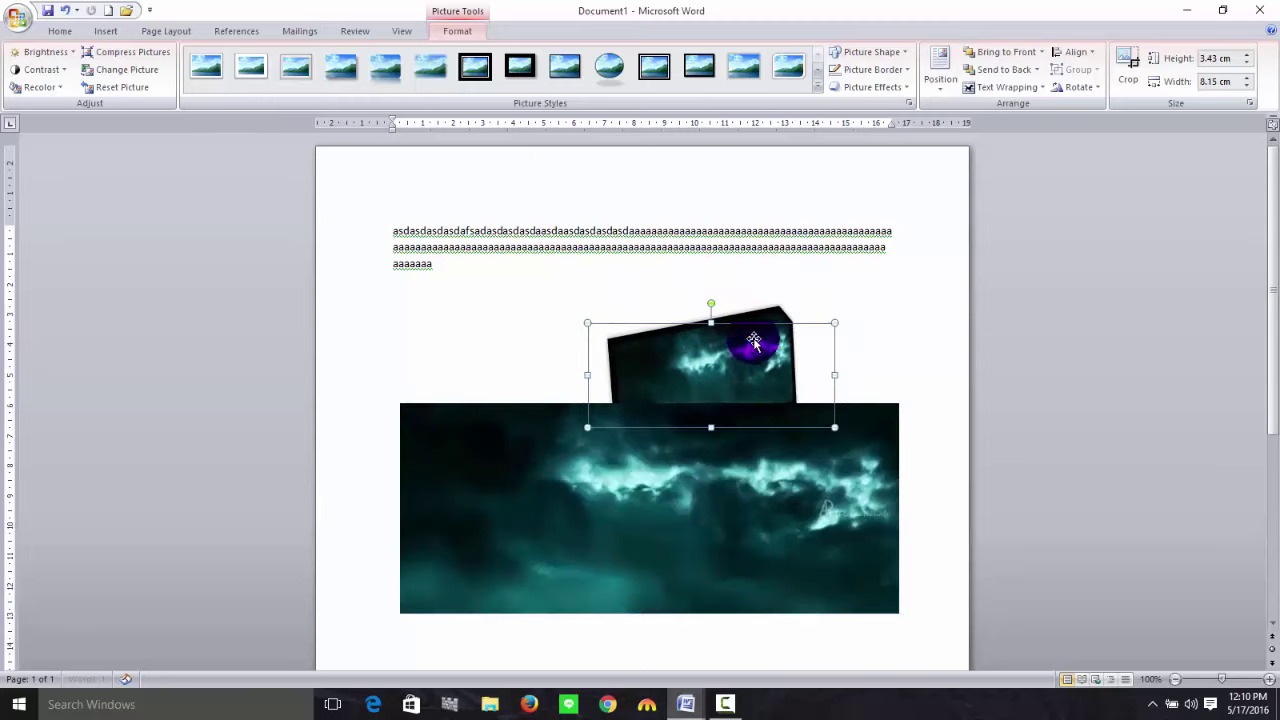
Switch the small framed picture's stacking order between front and back, ending with it in front of the large picture.
left_click(1012, 55)
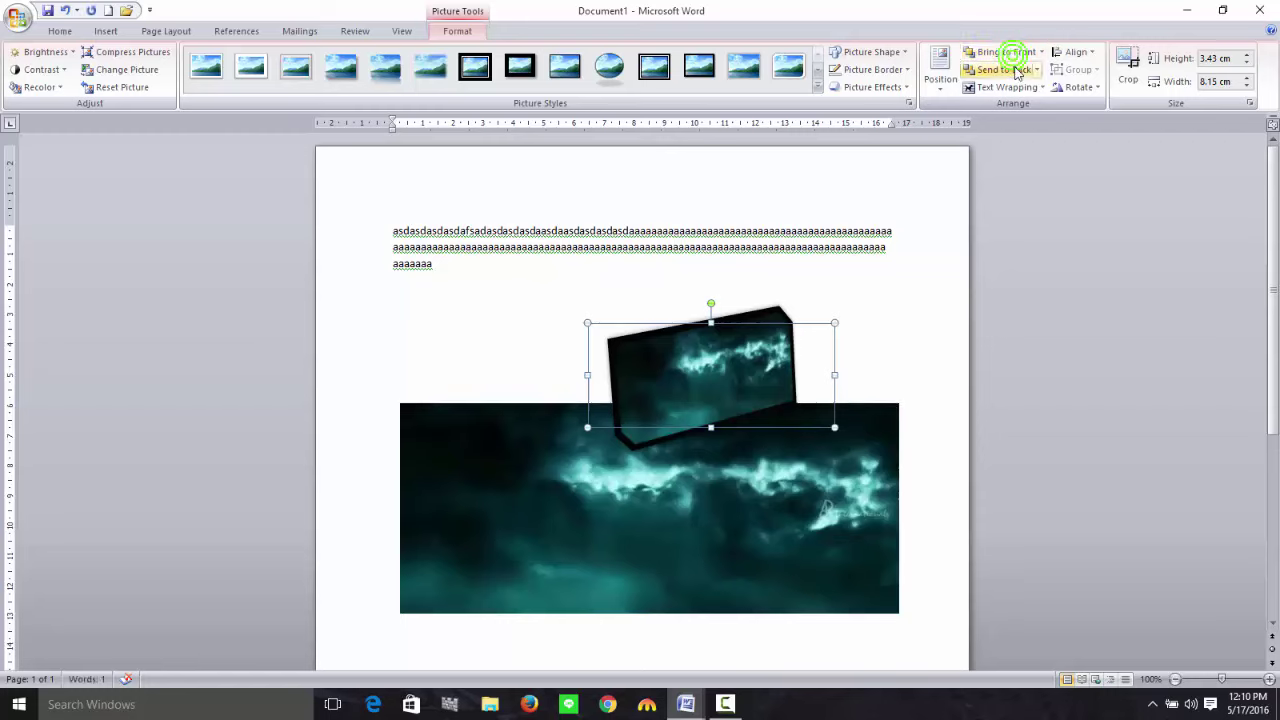
left_click(1016, 70)
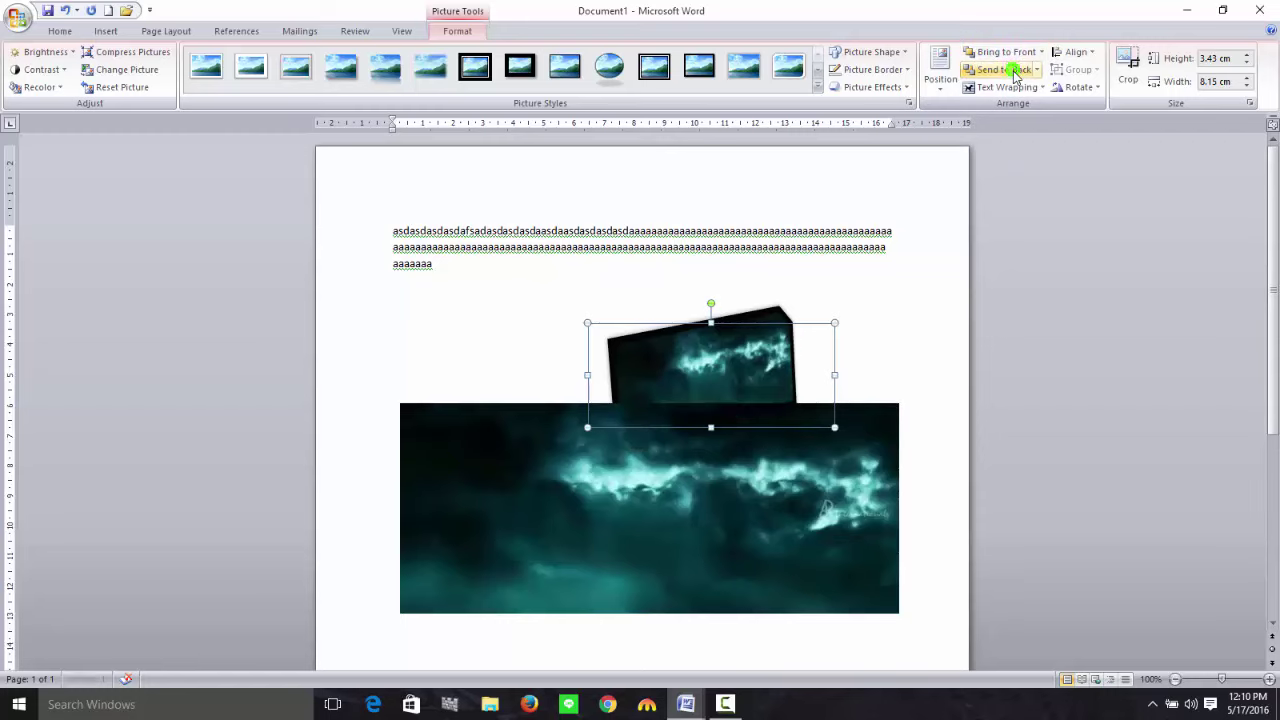
left_click(1006, 51)
Move the small framed picture slightly further down over the large one and send it to the back.
left_click(689, 374)
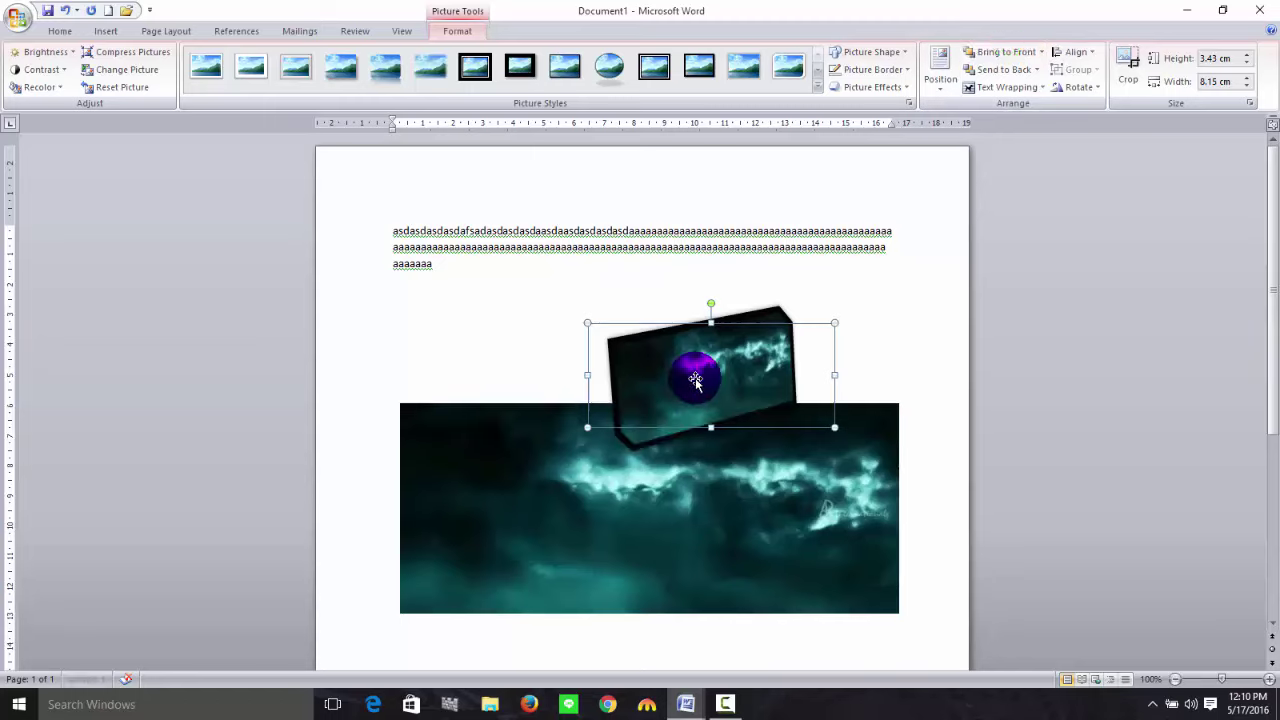
left_click_drag(715, 385, 715, 408)
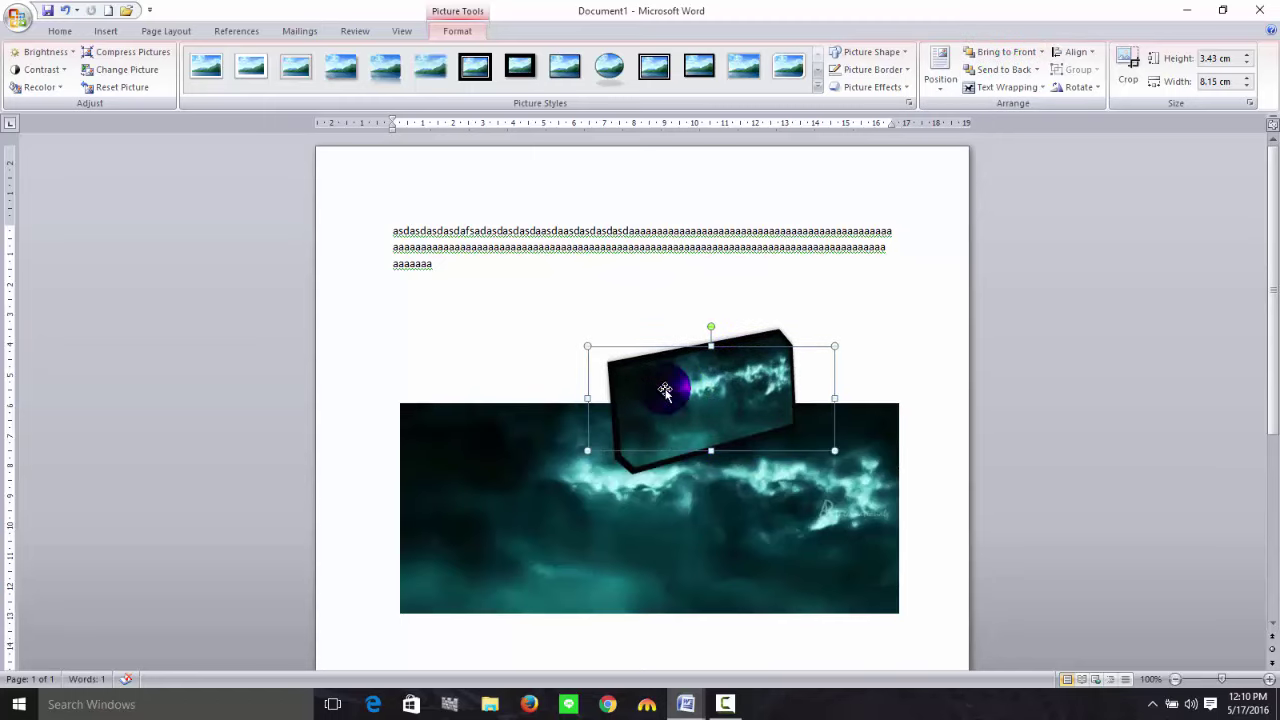
left_click(992, 72)
Bring the partly hidden small framed picture back in front of the large picture.
left_click(684, 424)
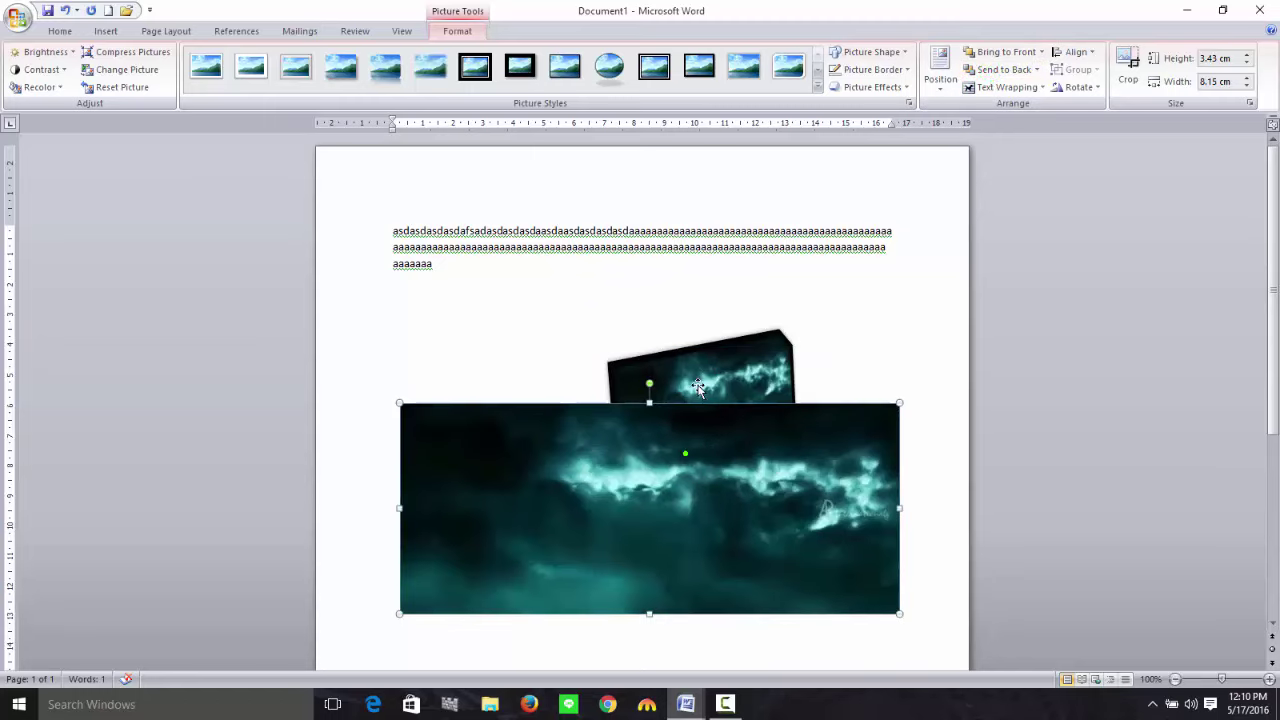
left_click(745, 369)
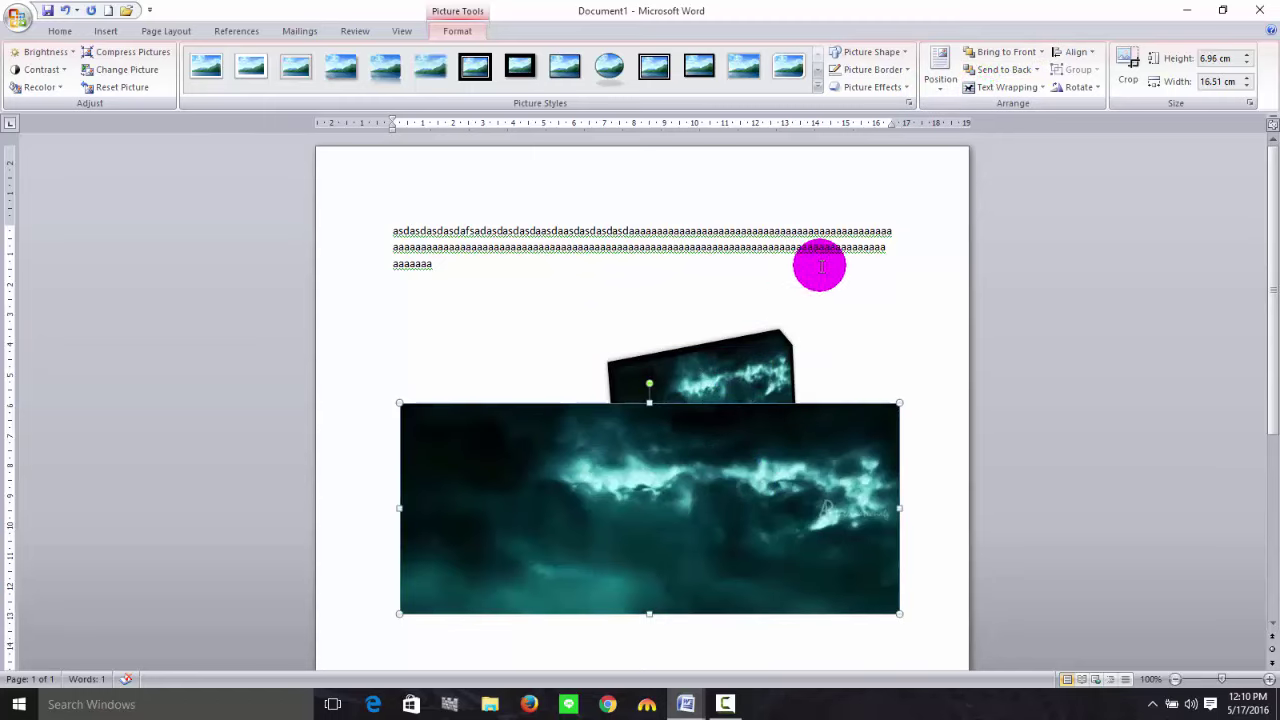
left_click(1004, 51)
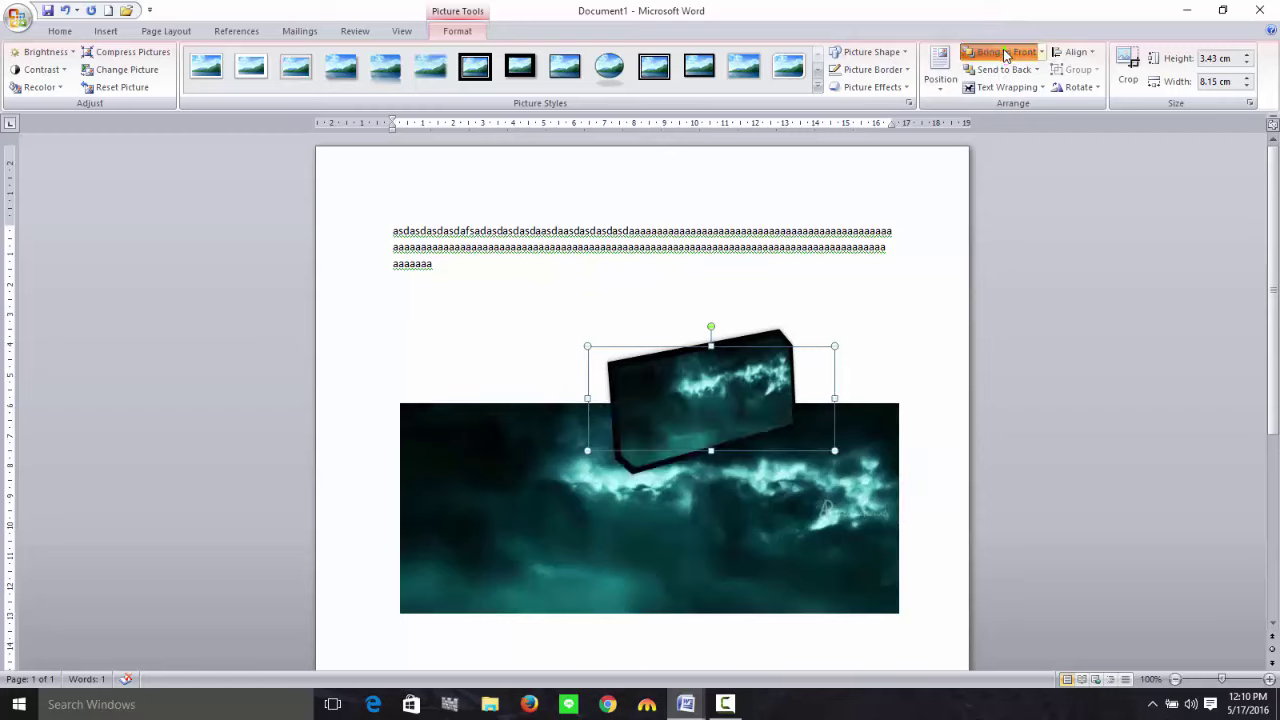
left_click(686, 372)
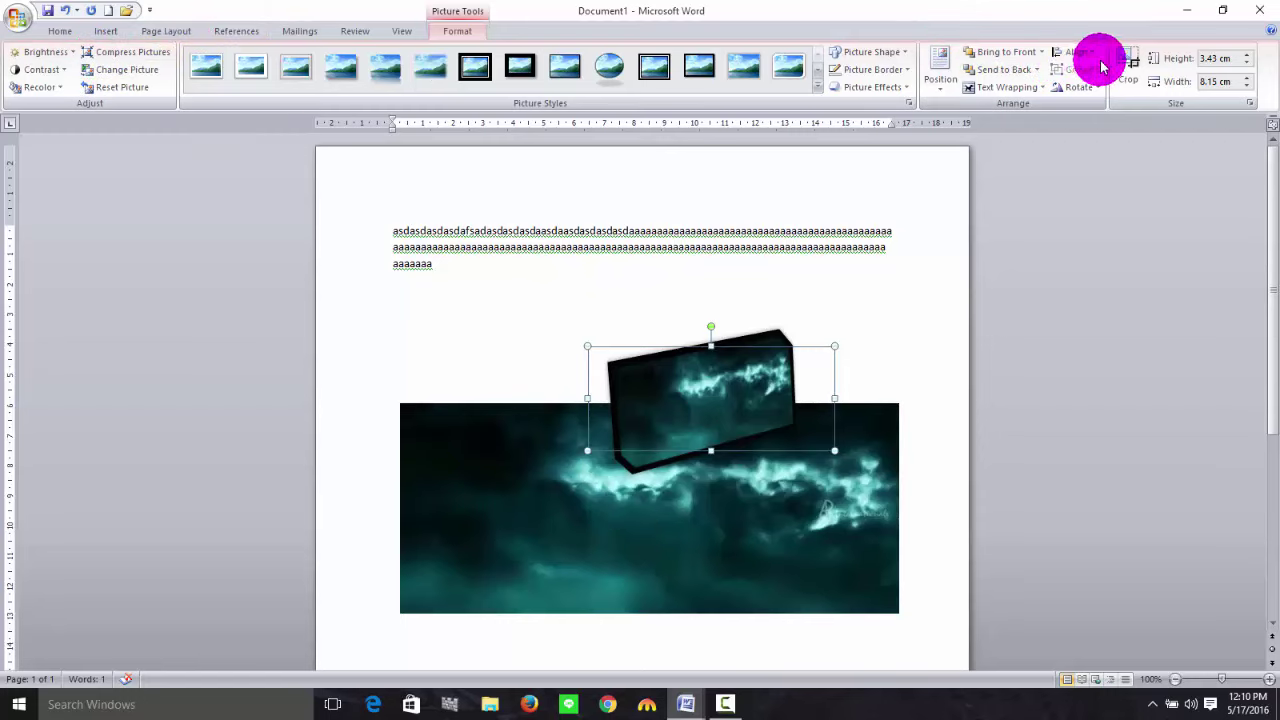
Display the commands for inserting objects into the document.
left_click(104, 31)
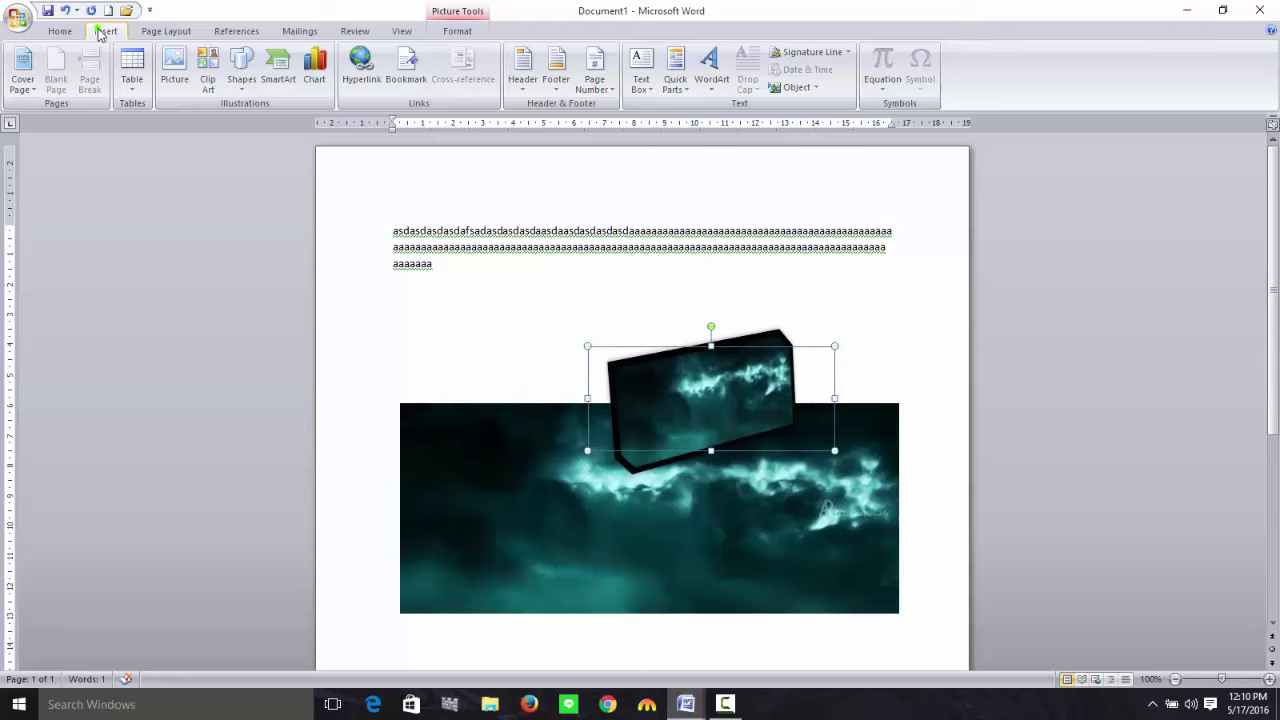